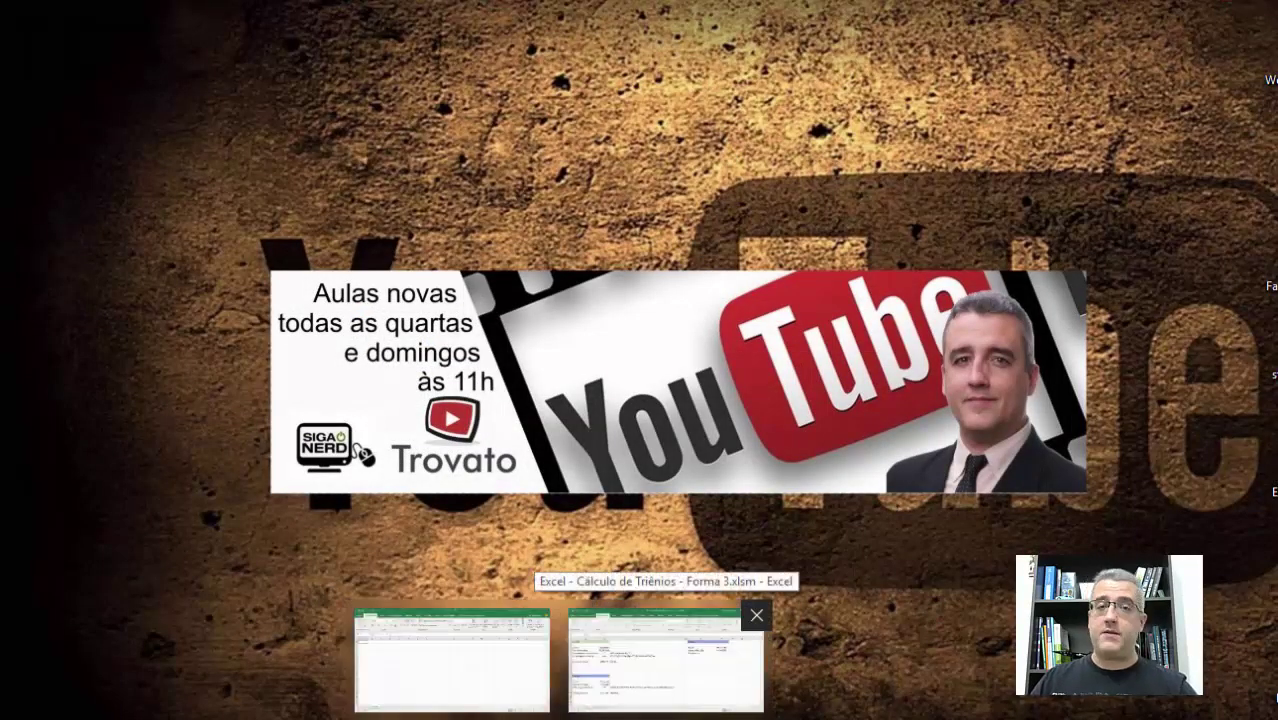
Step: Restore the 'Cálculo de Triênios - Forma 3.xlsm' workbook window from the taskbar
click(632, 713)
click(736, 408)
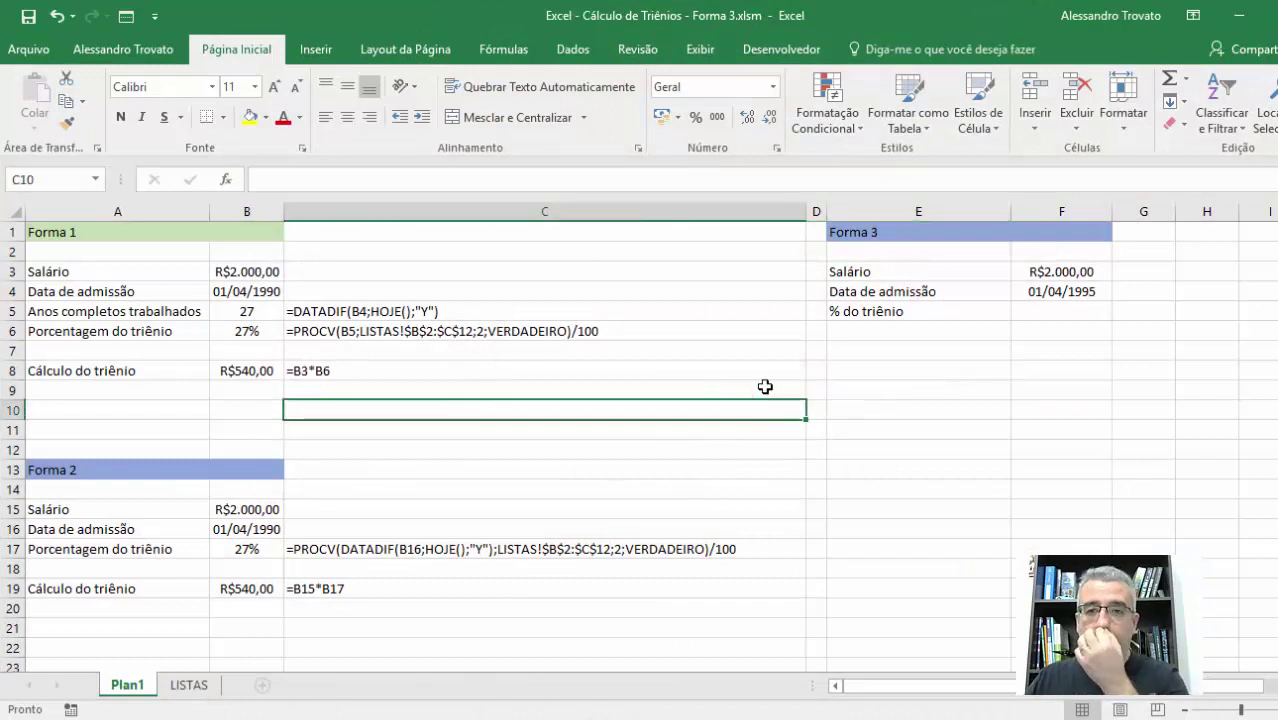
click(922, 405)
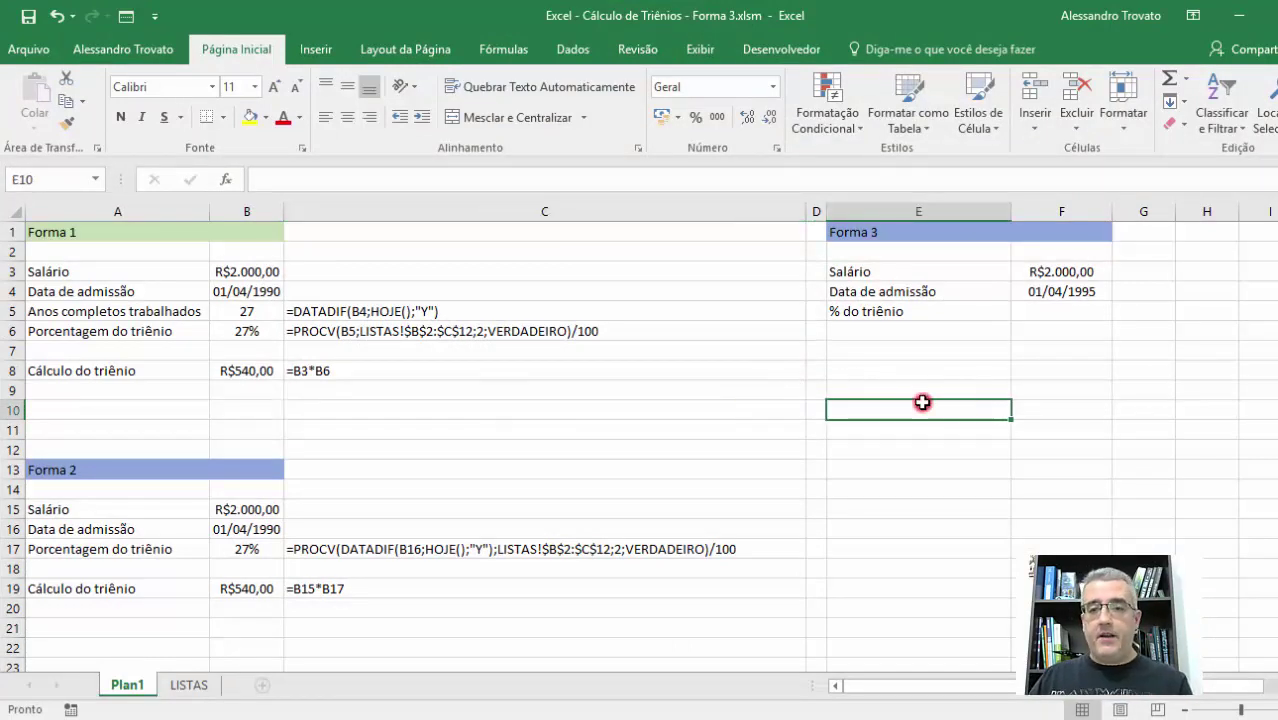
text(=mod)
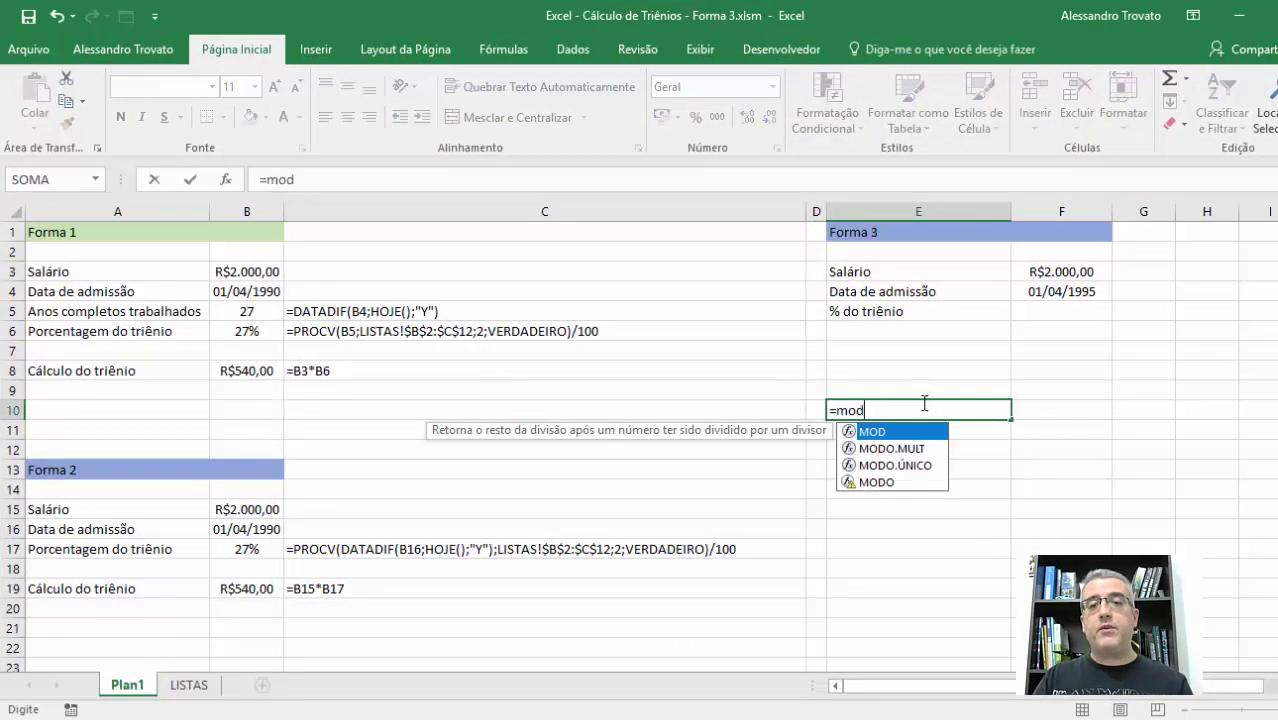
text(()
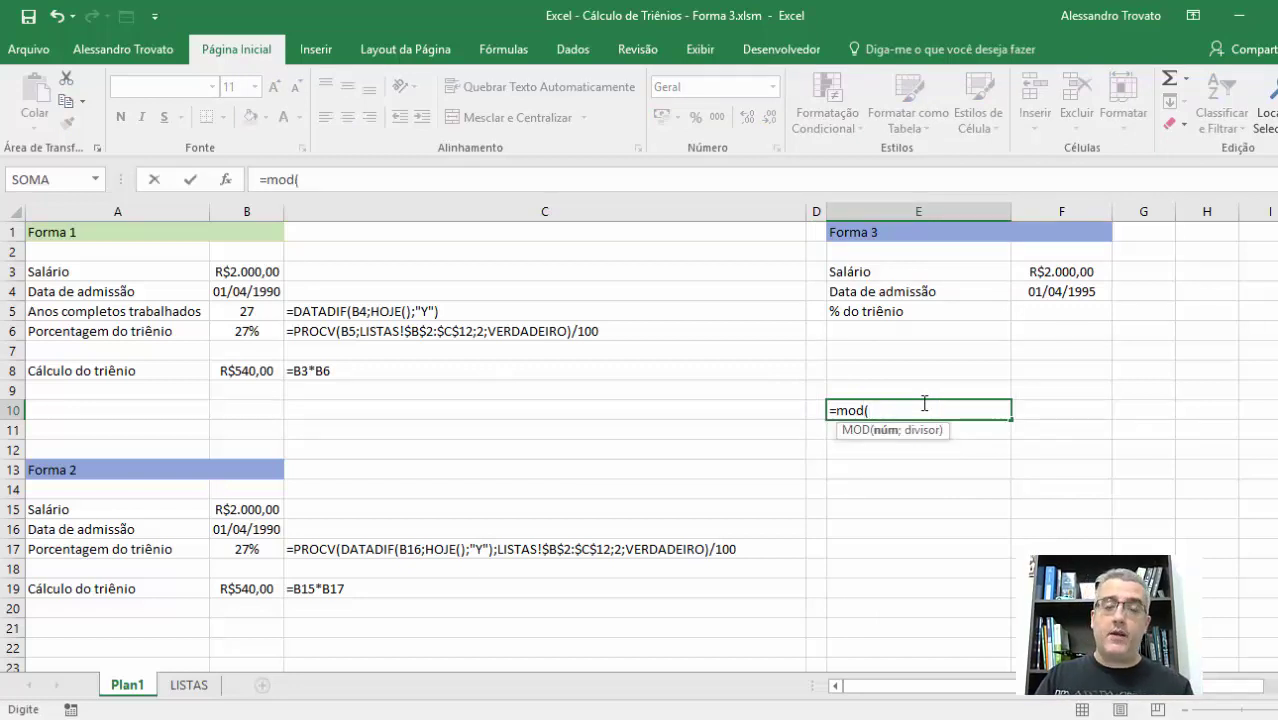
key(BackSpace)
key(BackSpace)
key(BackSpace)
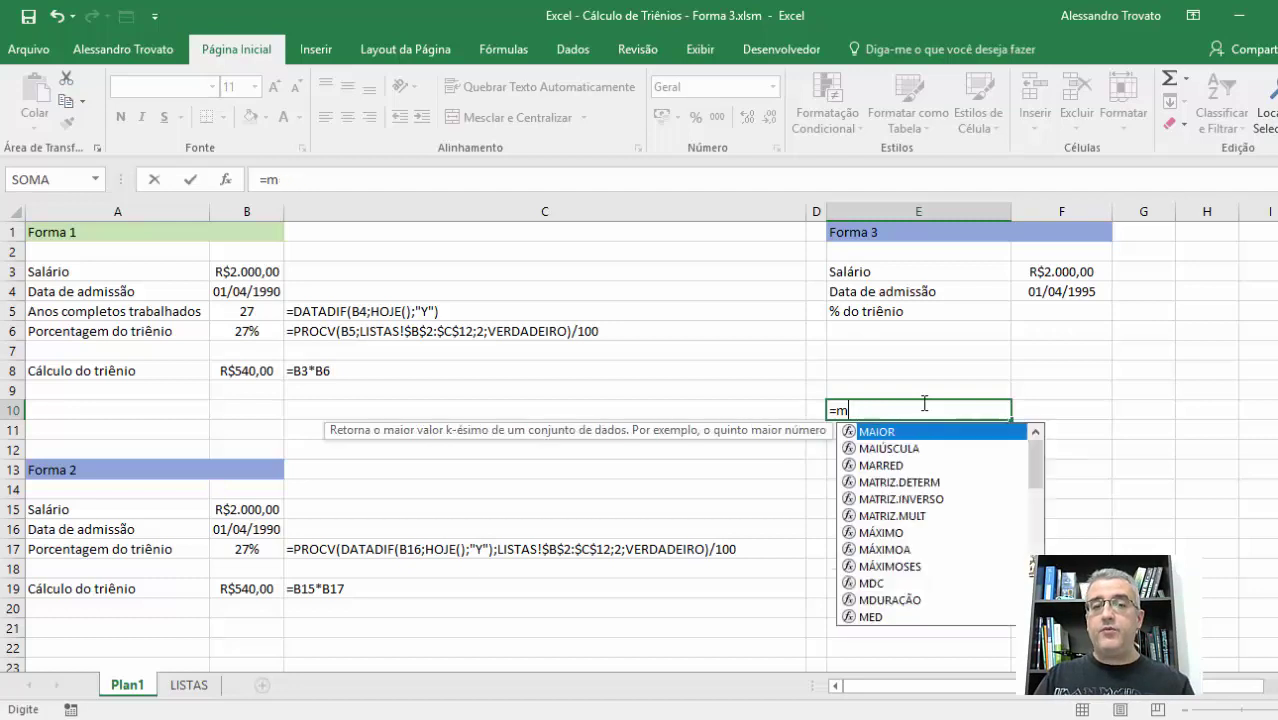
key(BackSpace)
text(quoci)
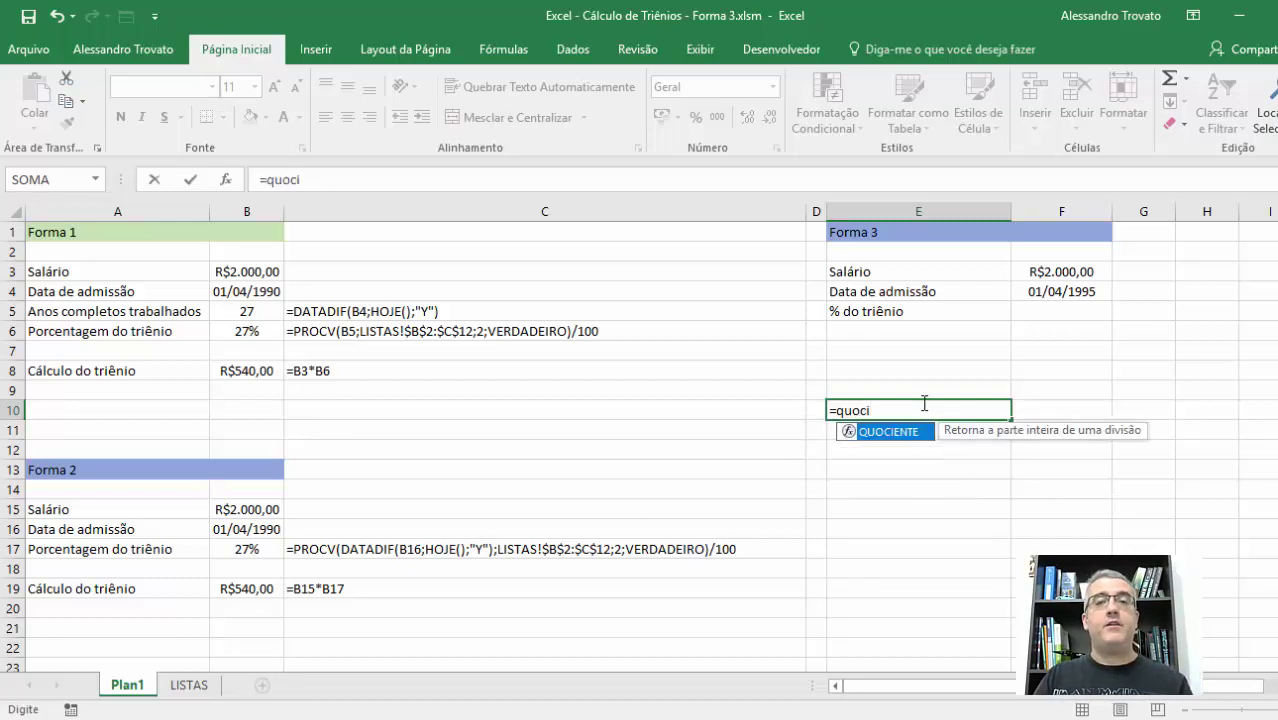
key(Tab)
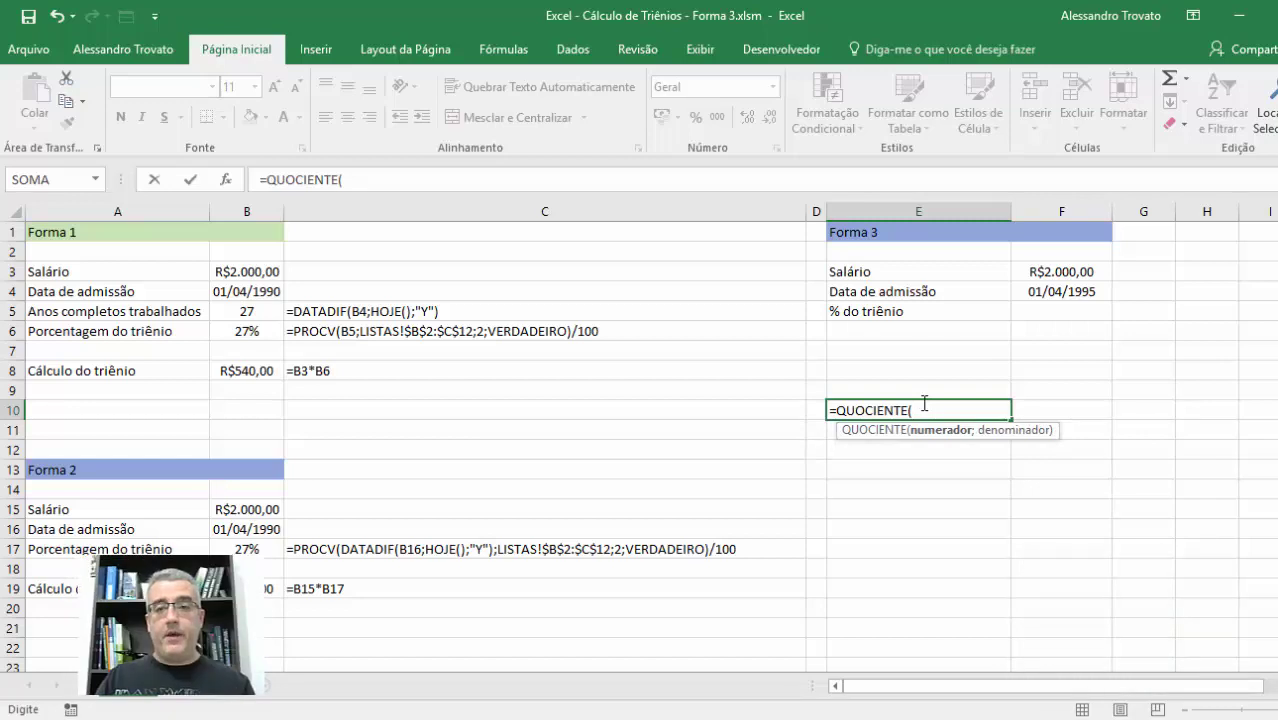
key(Escape)
key(Up)
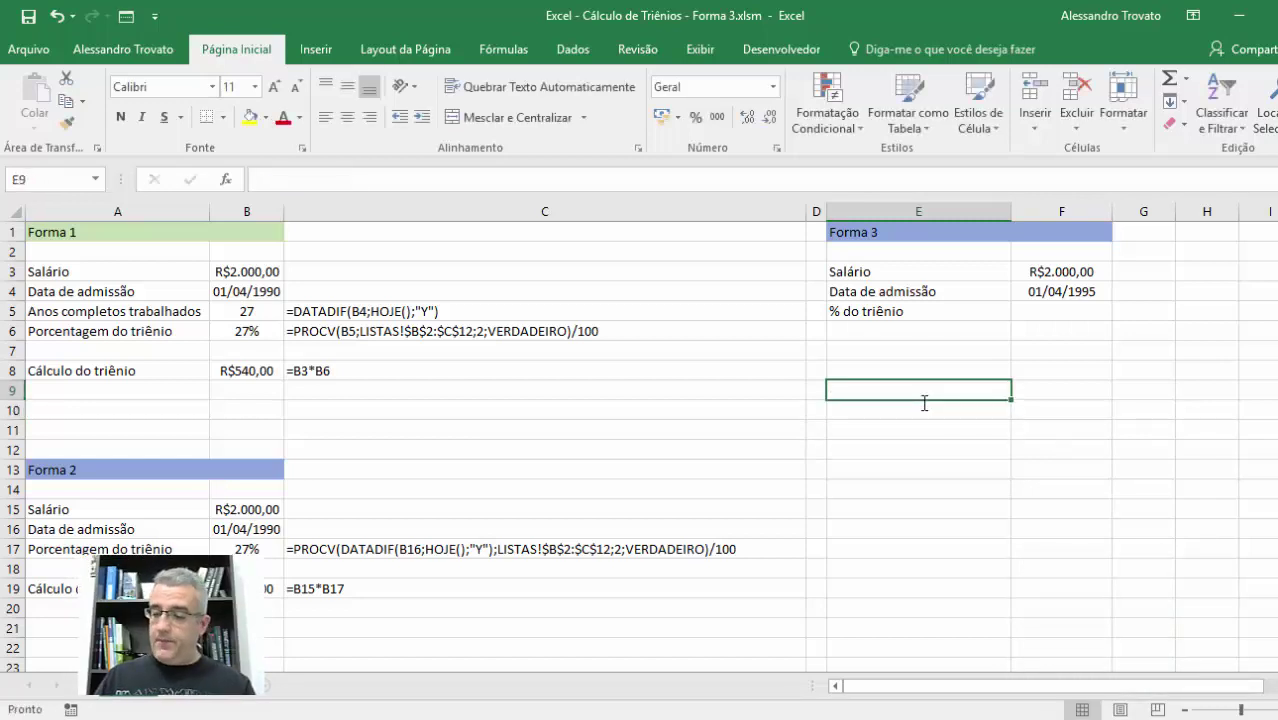
Step: Enter 17 in E9, 3 in F9, and =E9/F9 in G9 showing 5,666667
text(17)
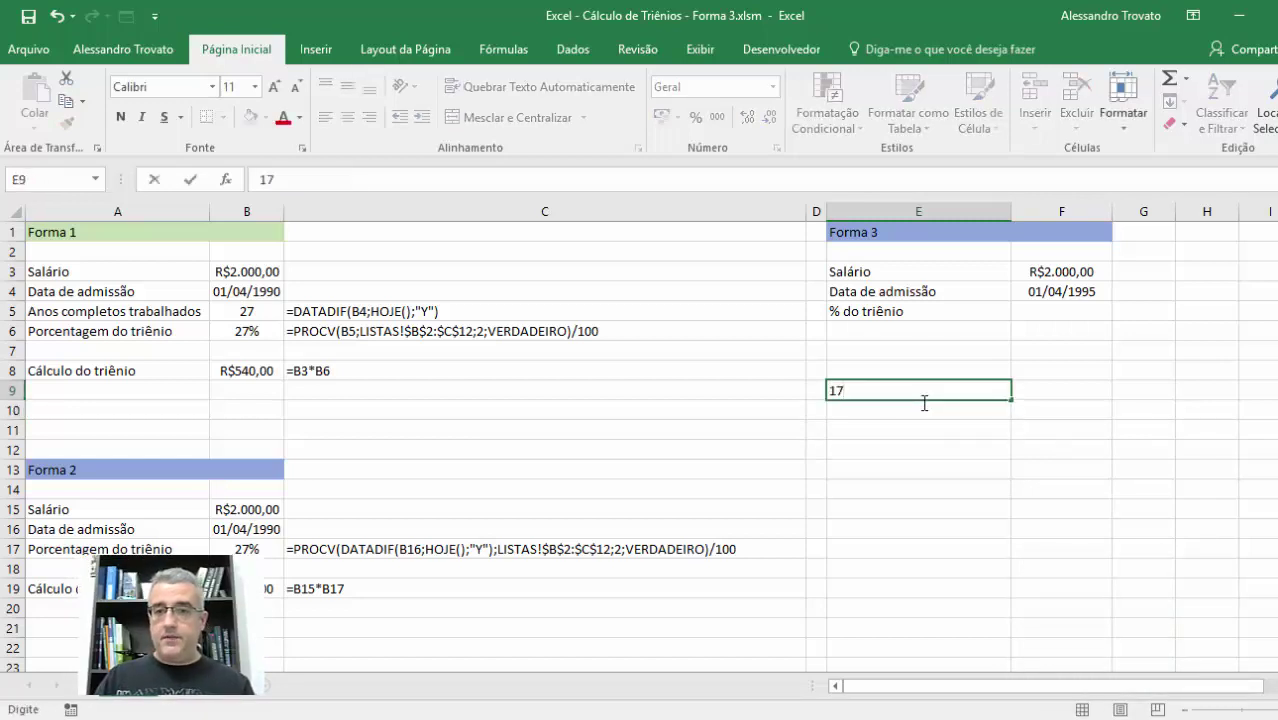
key(Tab)
text(3)
key(Return)
key(Up)
key(Right)
key(Right)
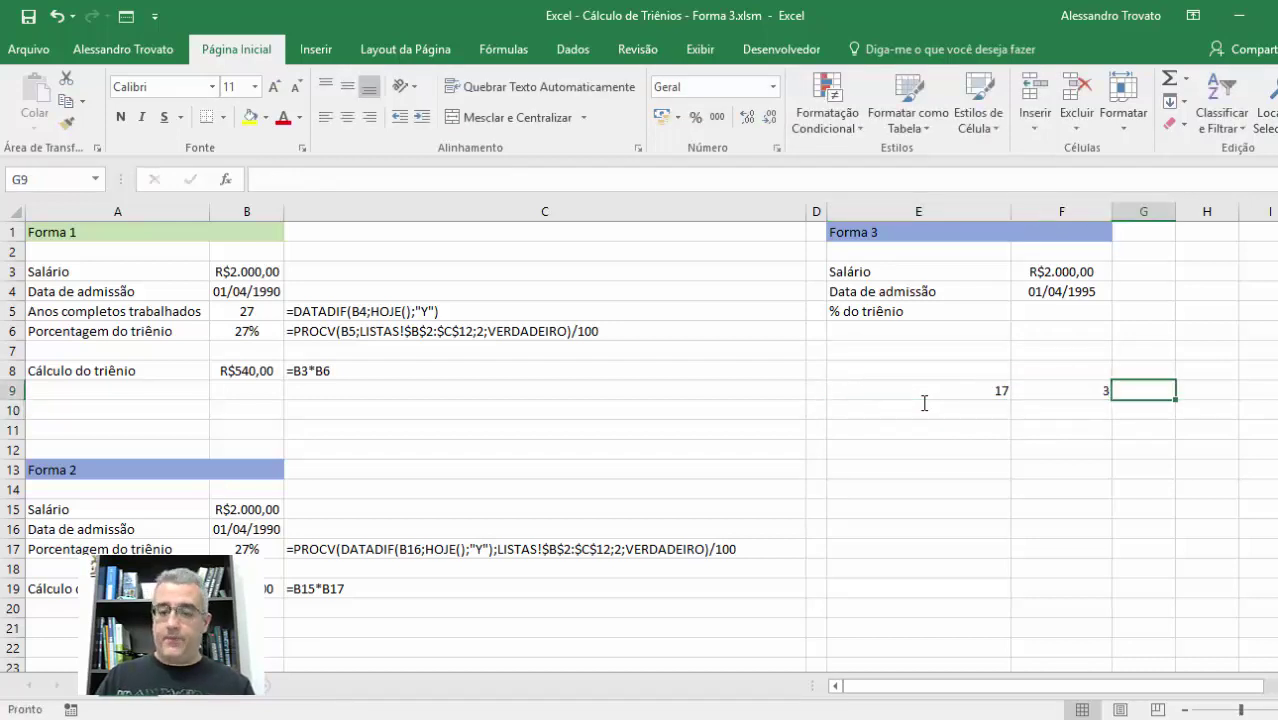
text(=)
key(Left)
key(Left)
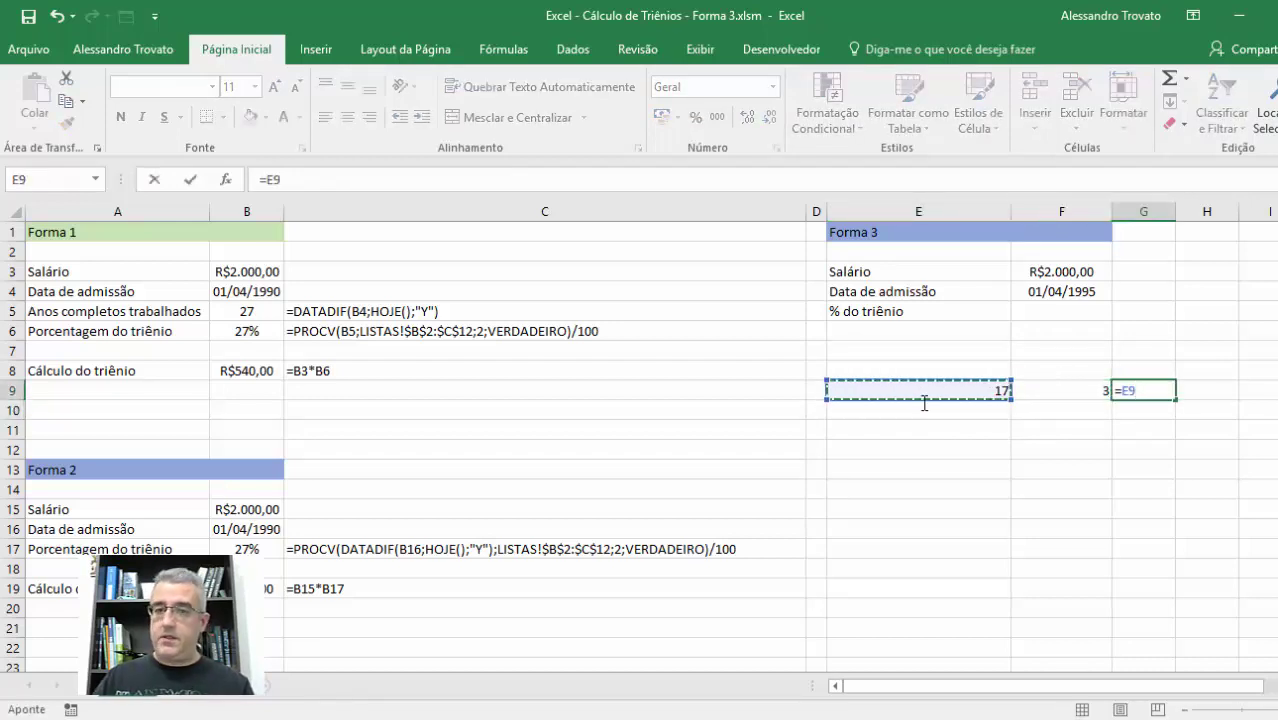
text(/)
key(Left)
key(Return)
key(Up)
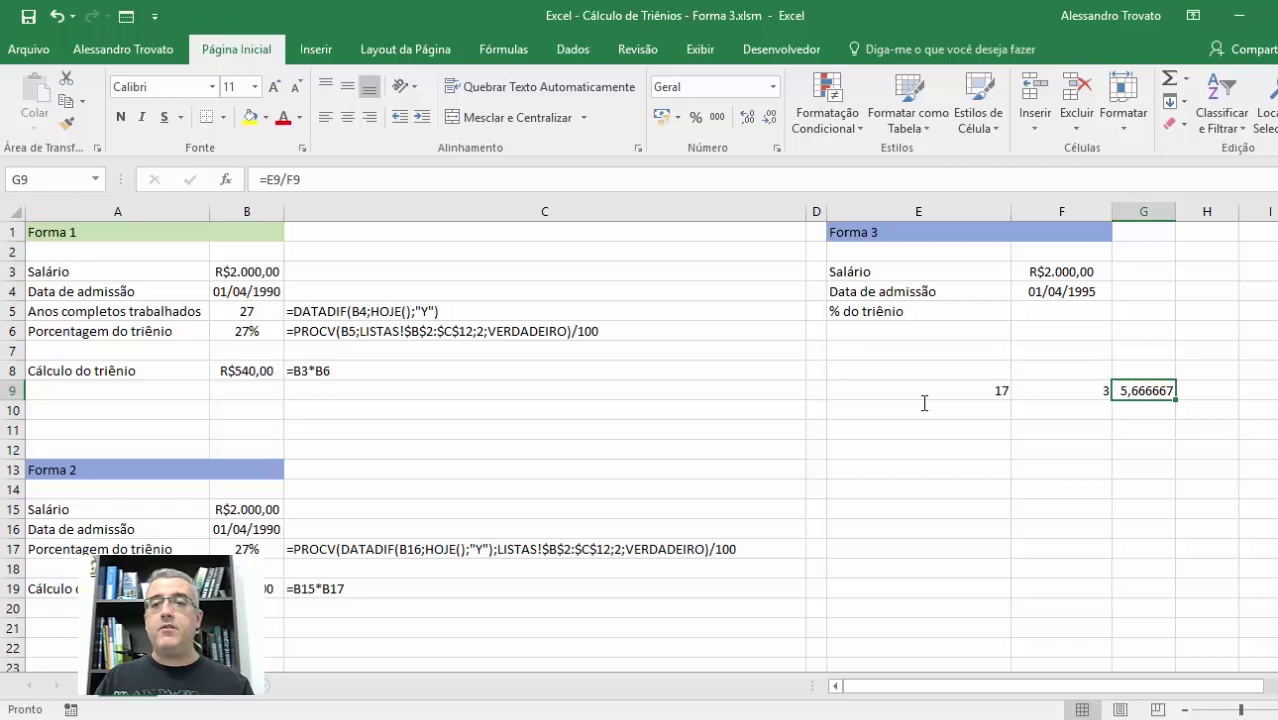
Step: Build a QUOCIENTE formula in G10 with E9 as the numerator
key(Down)
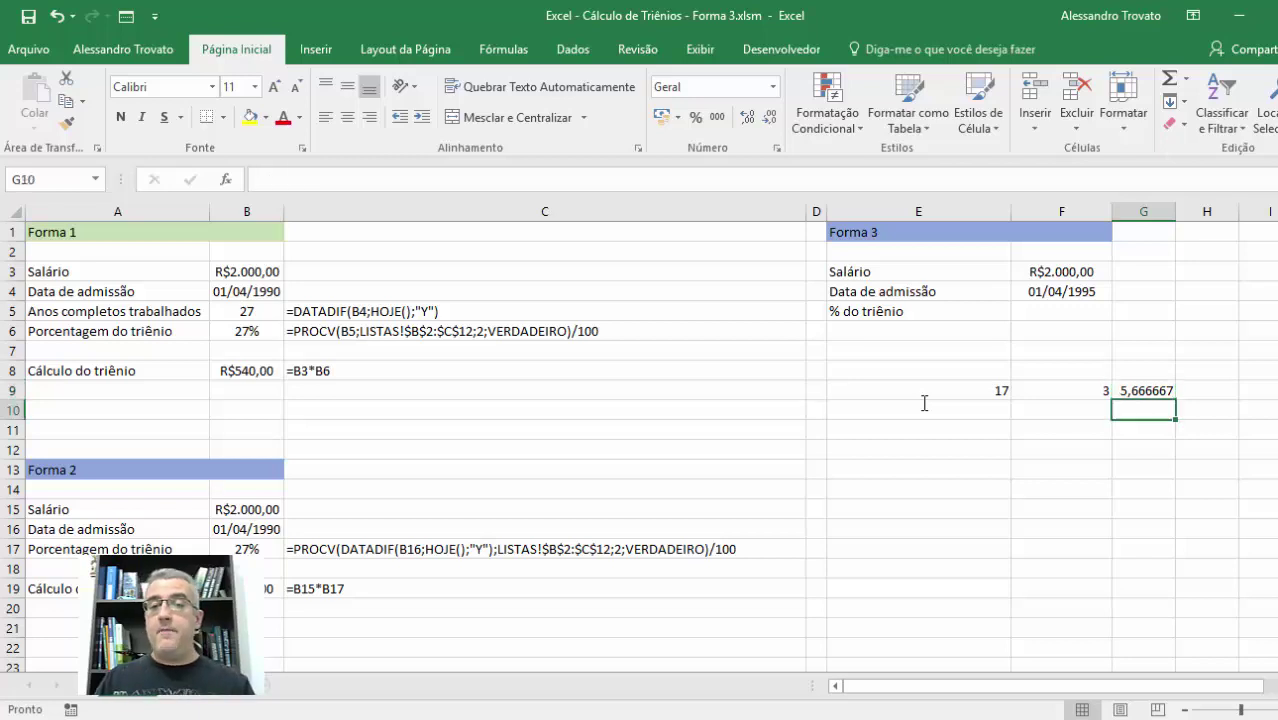
text(=)
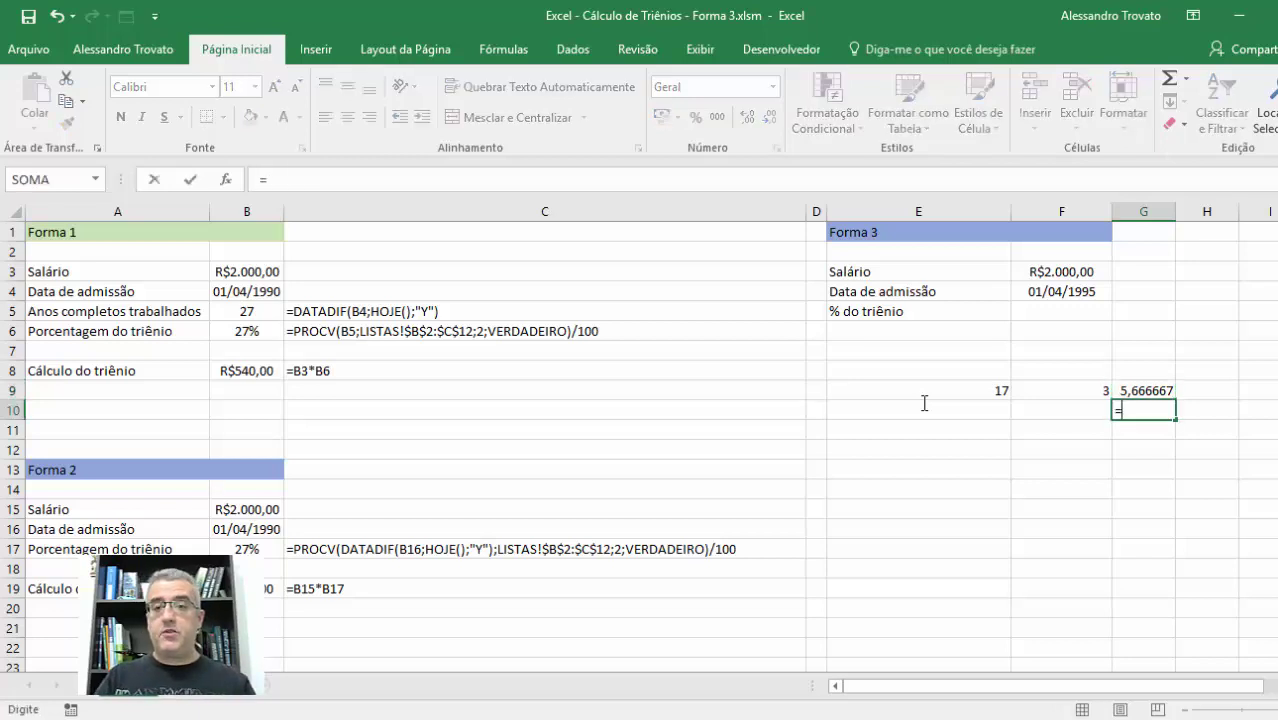
text(quoci)
key(Tab)
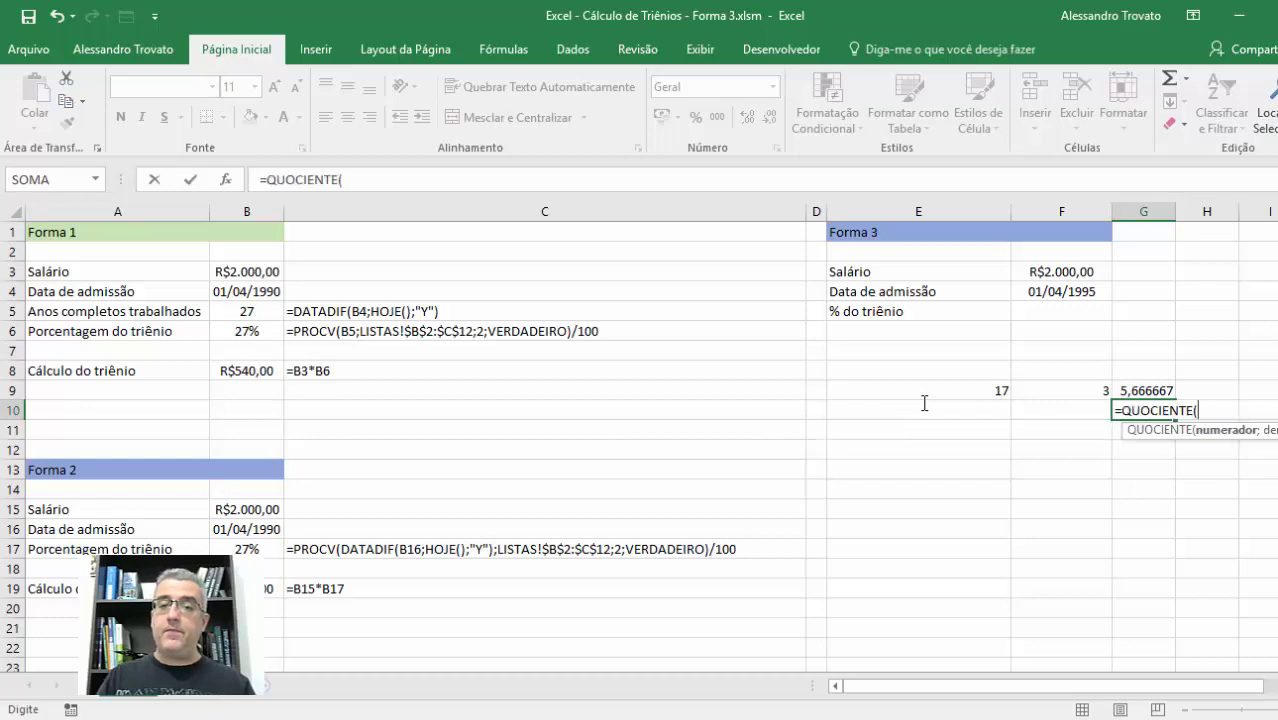
click(924, 395)
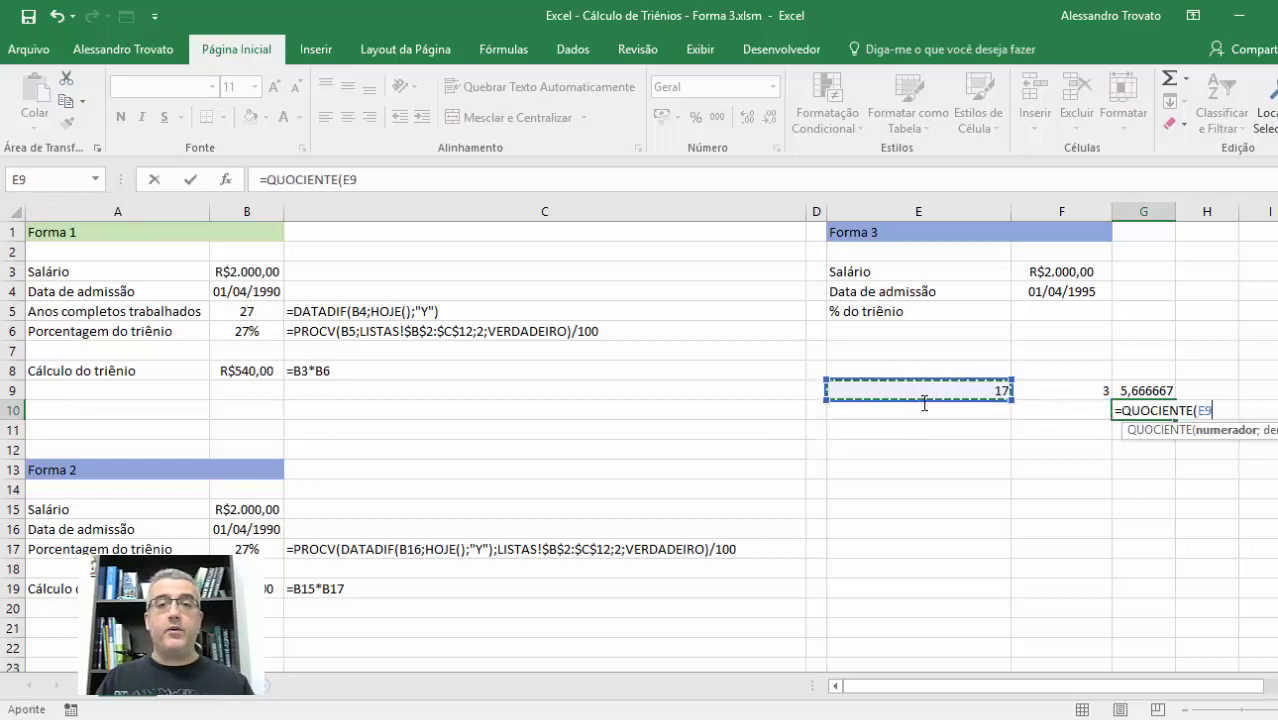
text(;)
key(Up)
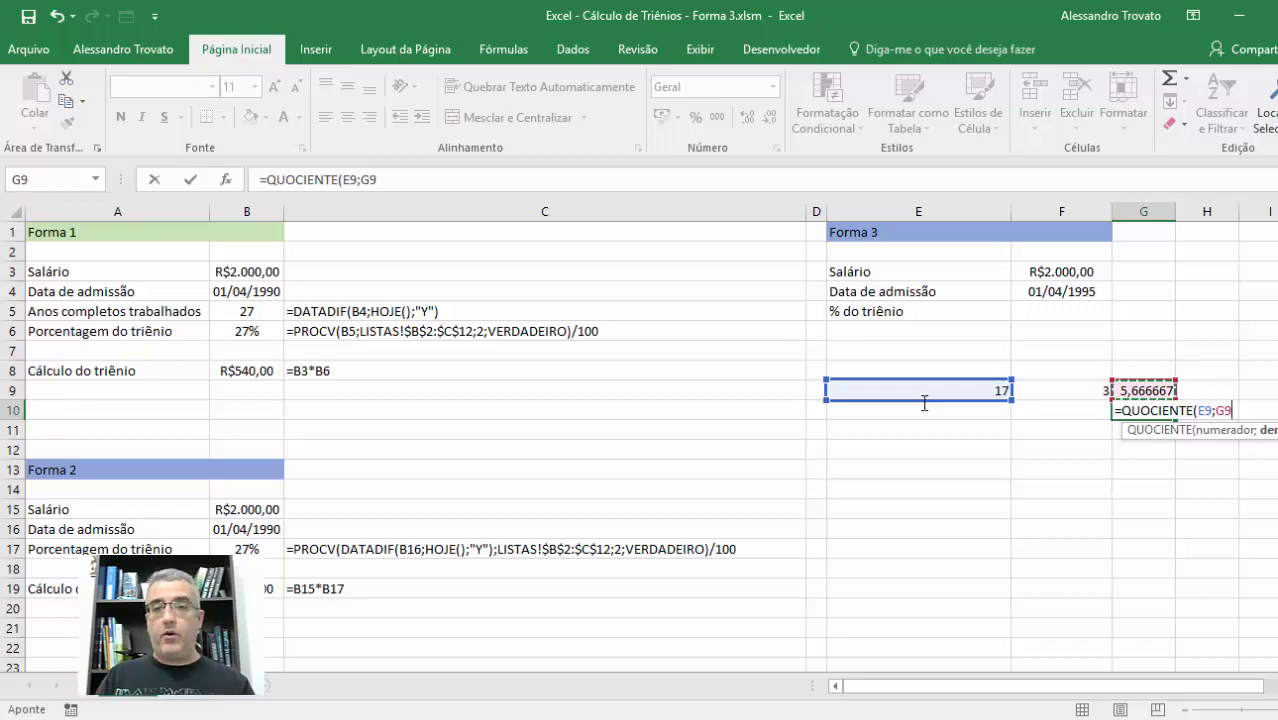
key(Return)
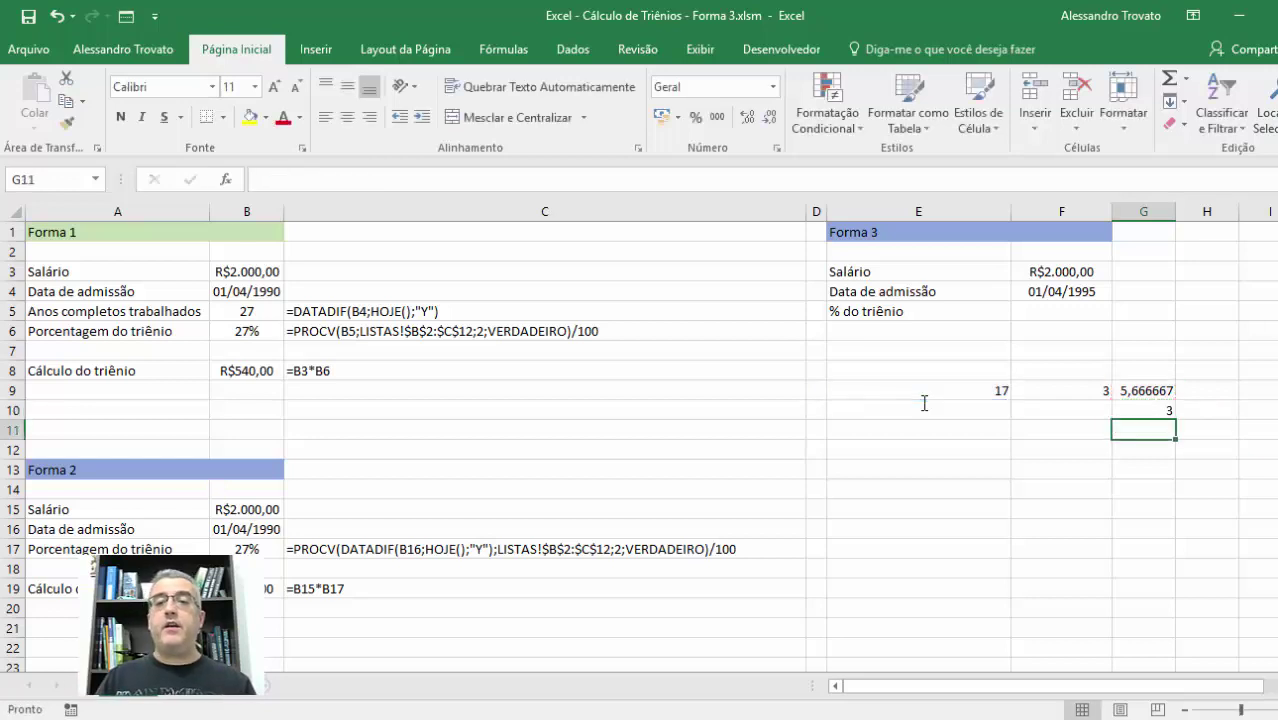
Step: Fix G10's divisor to F9 so =QUOCIENTE(E9;F9) returns 5
key(Up)
key(F2)
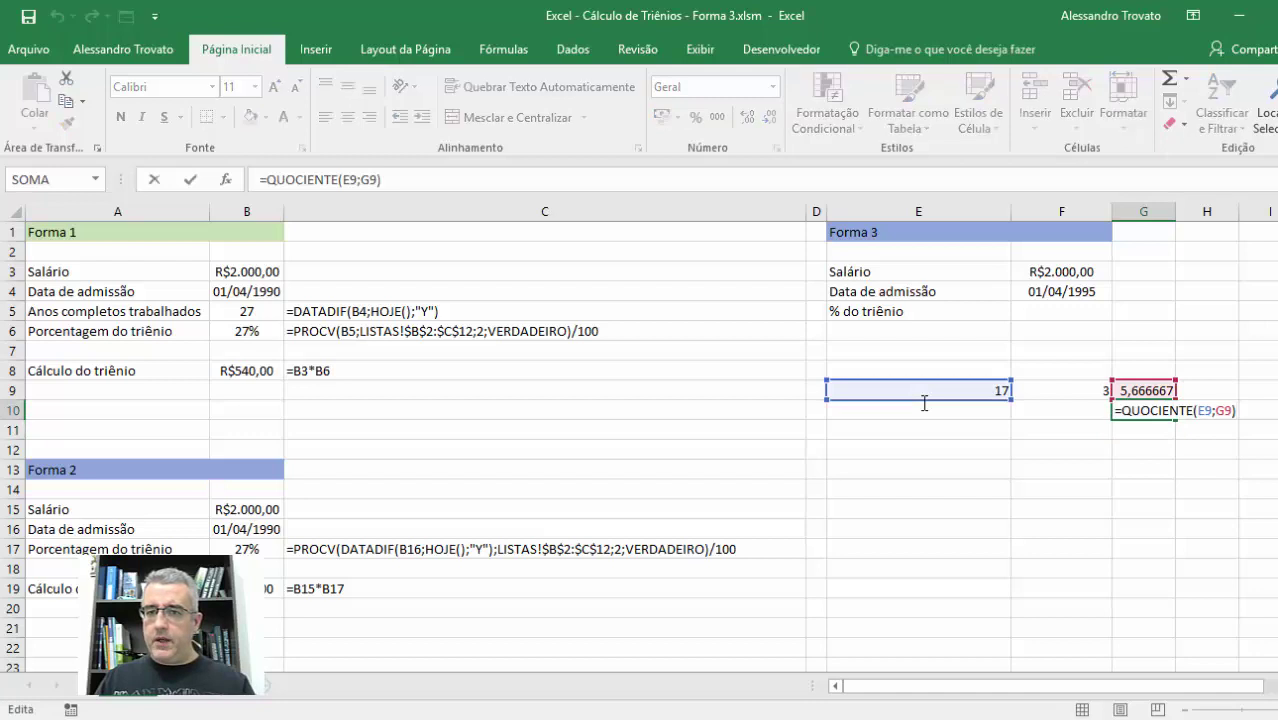
key(BackSpace)
key(BackSpace)
key(BackSpace)
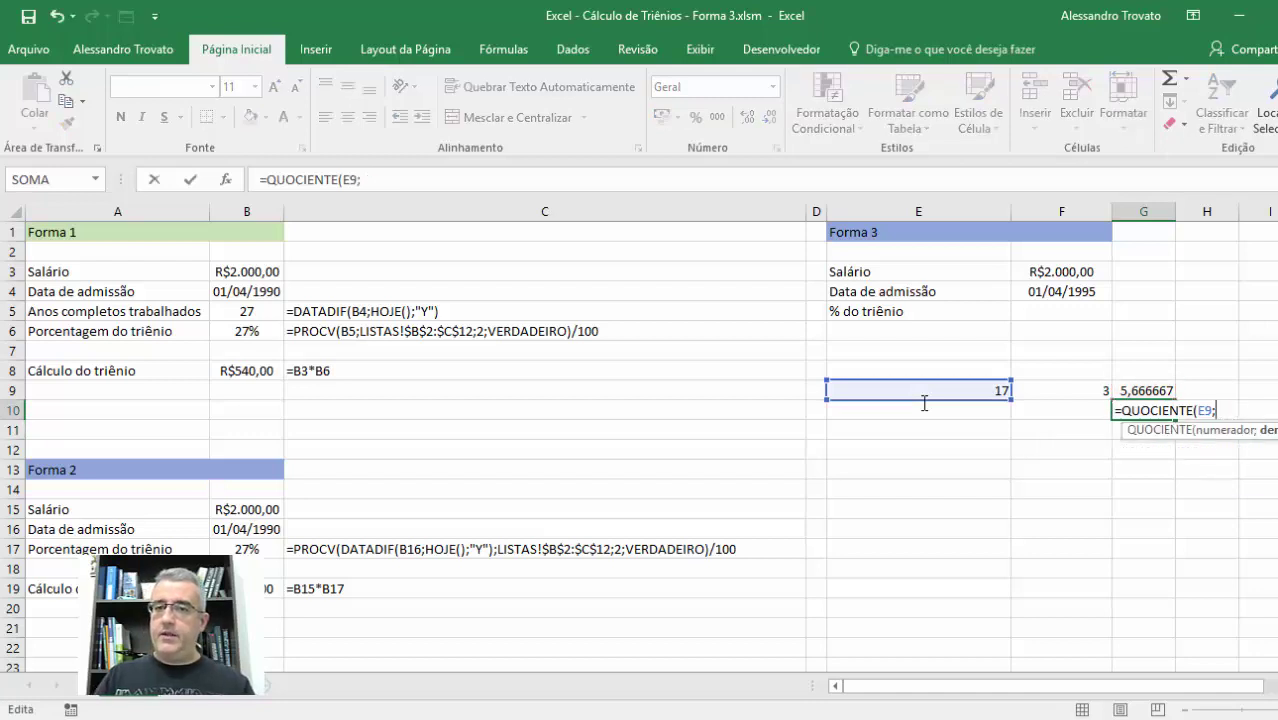
key(F2)
key(Left)
key(Up)
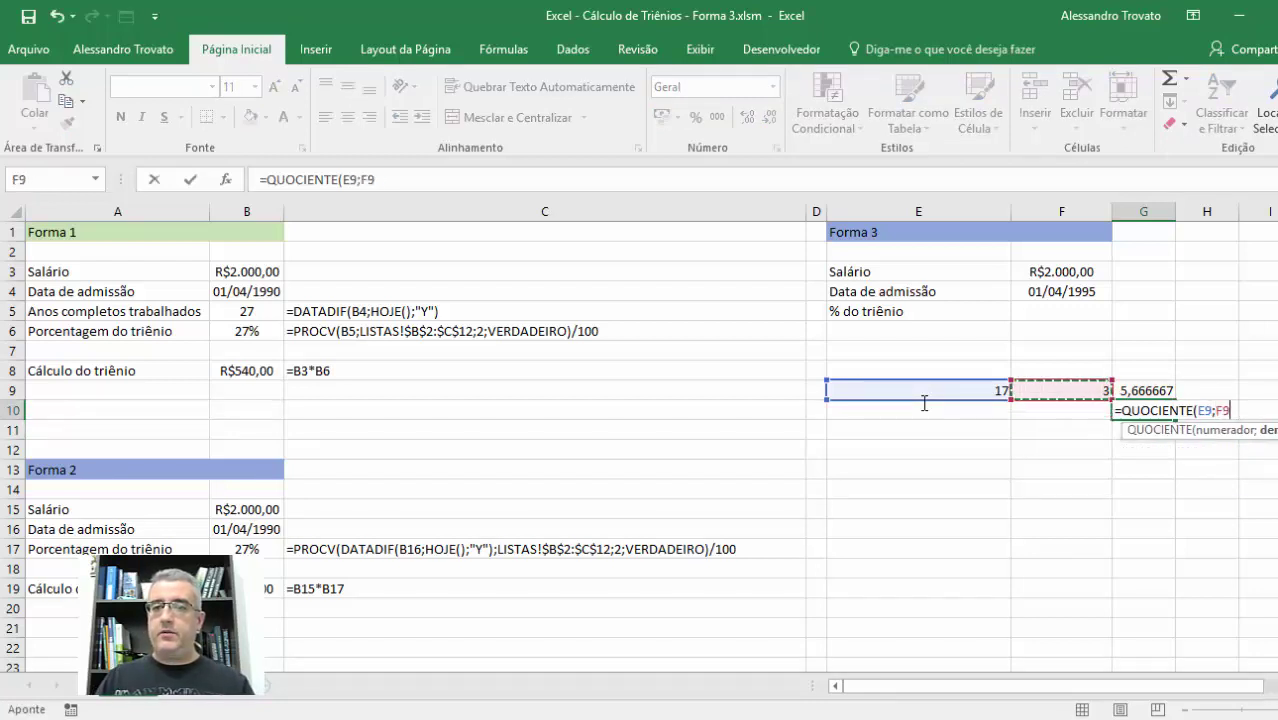
key(Return)
key(Up)
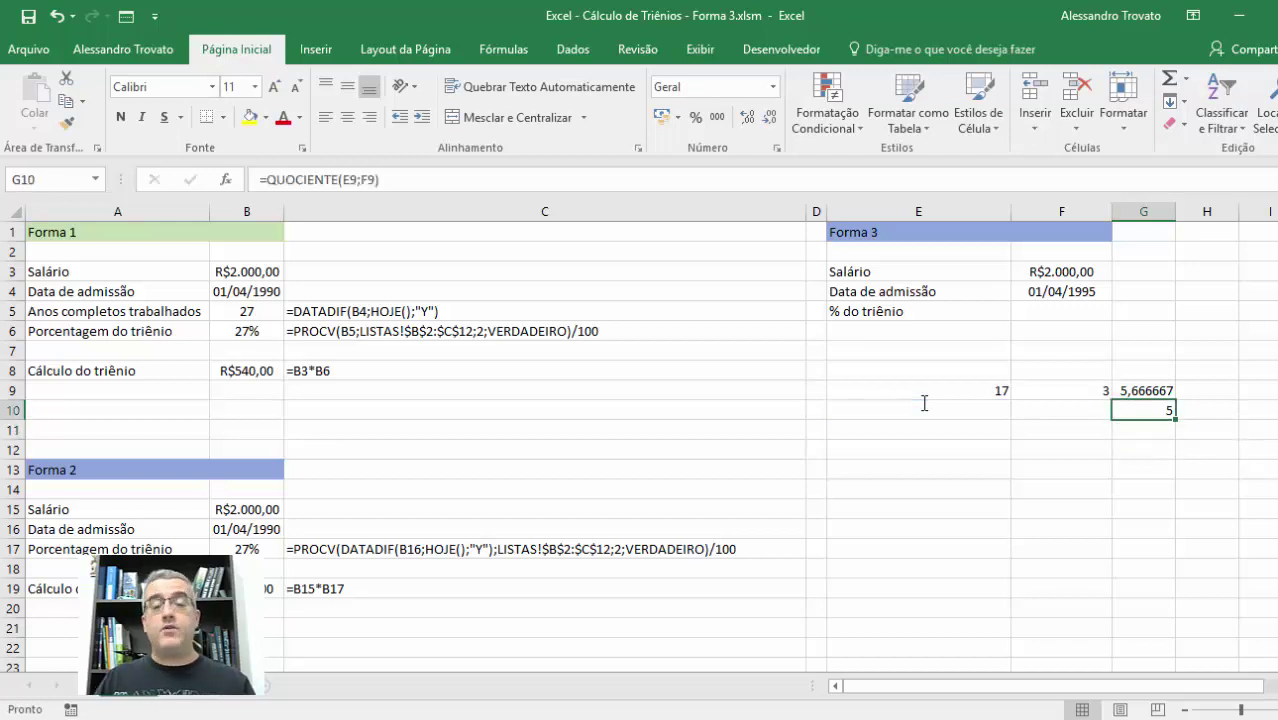
key(F2)
key(Tab)
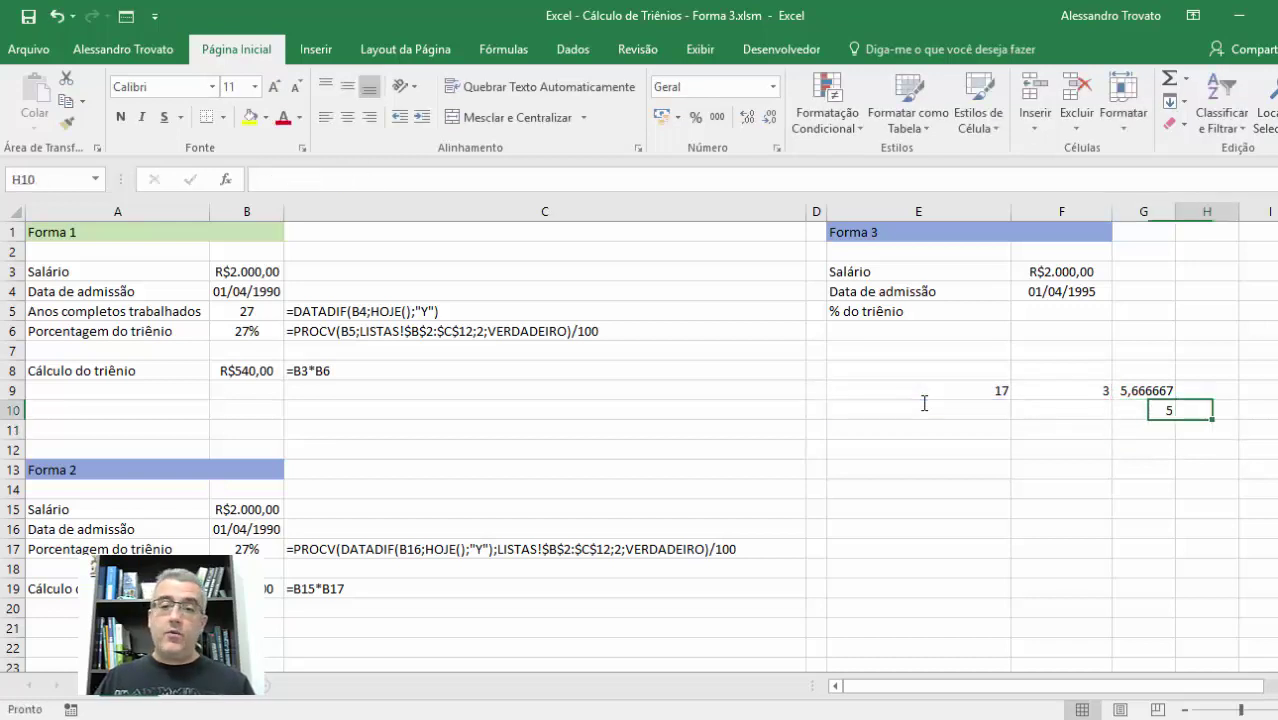
Step: Show G10's formula as text in H10 using =FÓRMULATEXTO(G10)
text(=f)
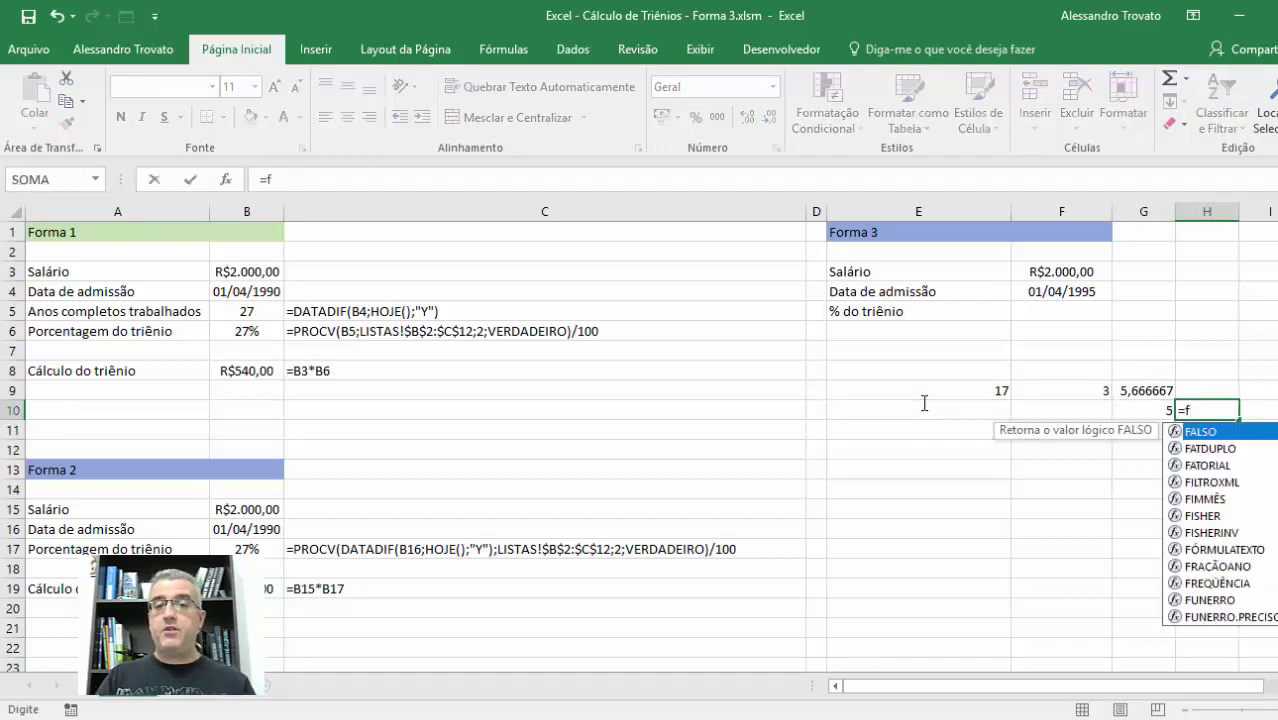
text(ór)
key(Tab)
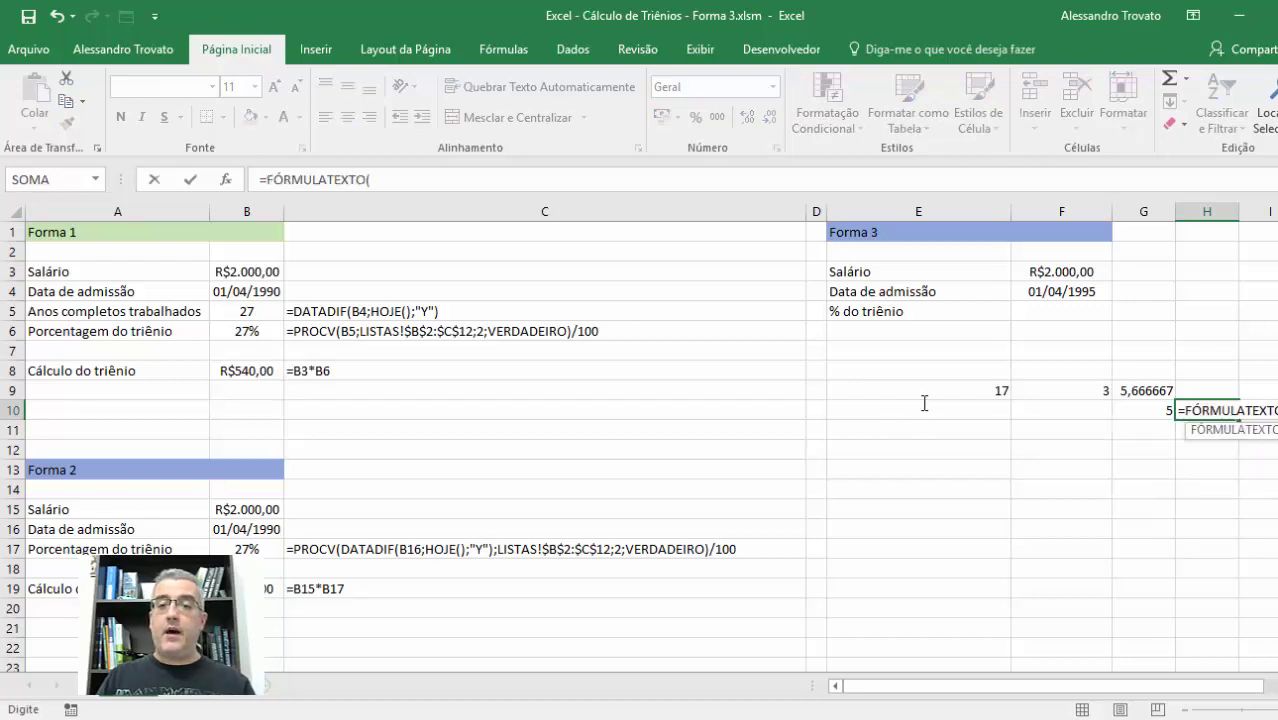
key(Left)
key(Return)
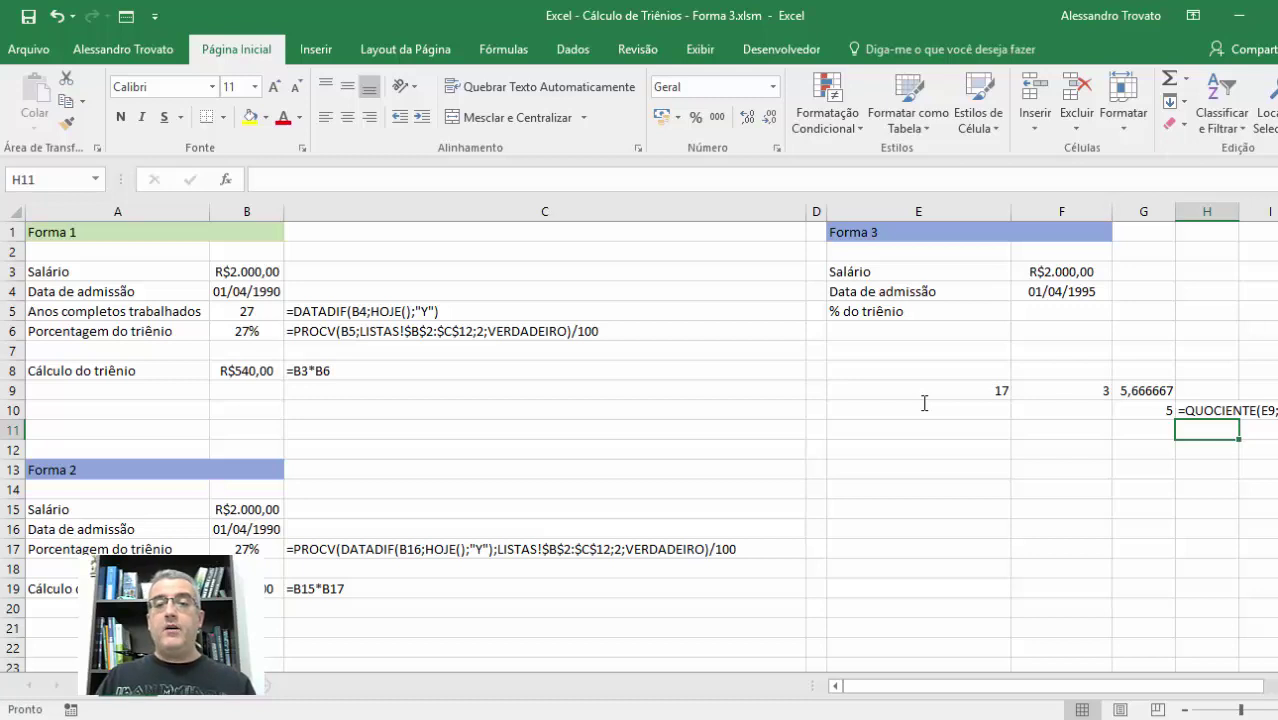
Step: Delete the test cells E9:H11 and return to F5
key(shift+Up)
key(shift+Up)
key(shift+Left)
key(shift+Left)
key(shift+Left)
key(Delete)
key(Up)
key(Up)
key(Up)
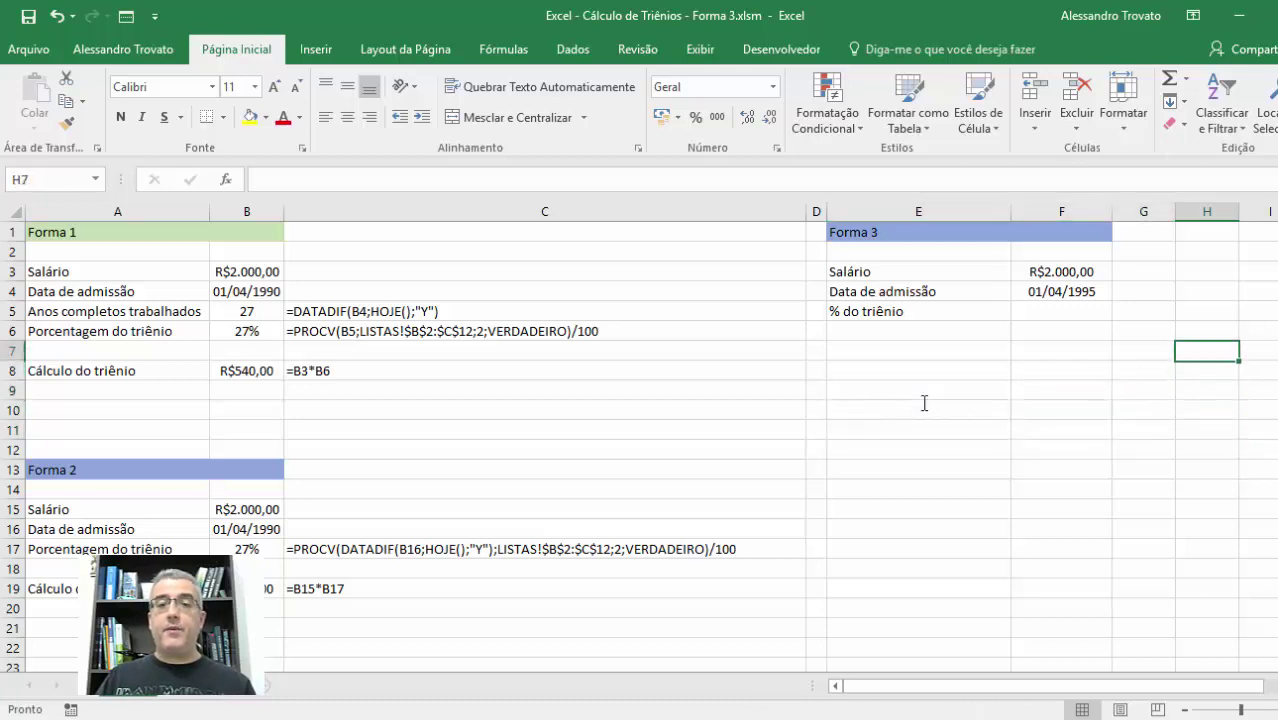
key(Up)
key(Left)
key(Left)
key(Up)
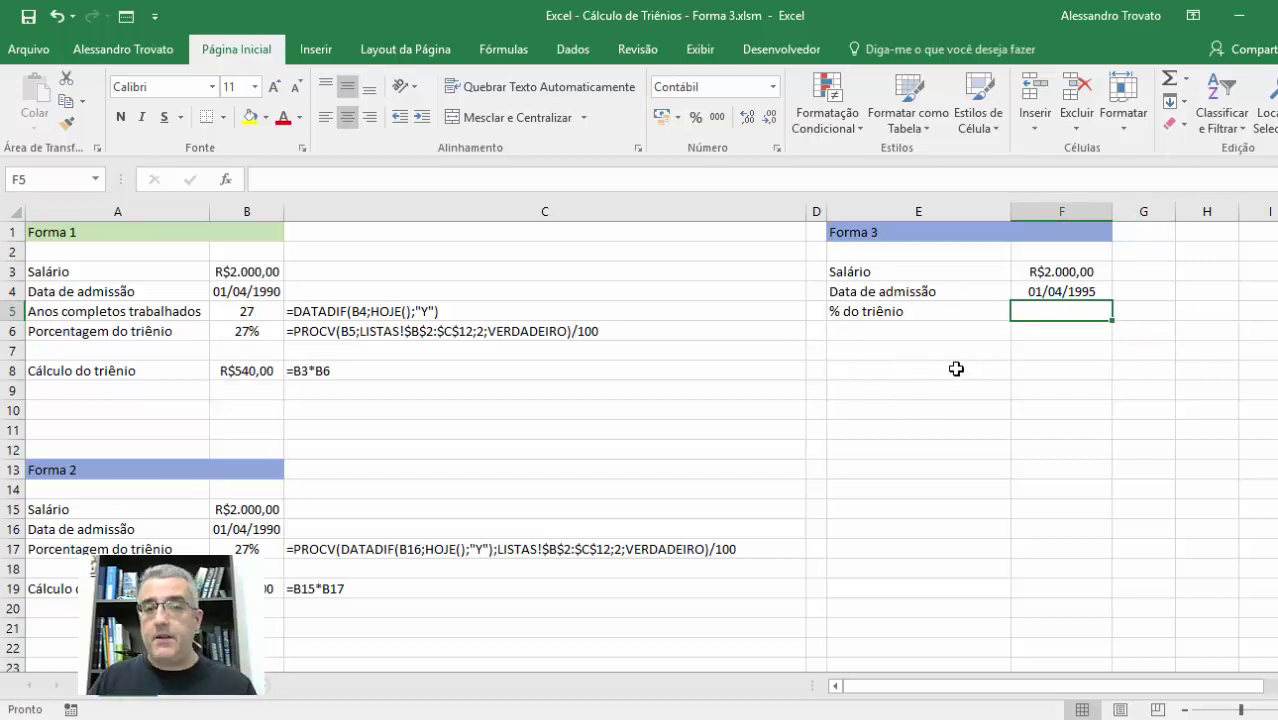
Step: Label E5 'Anos completos trabalhados'
key(Left)
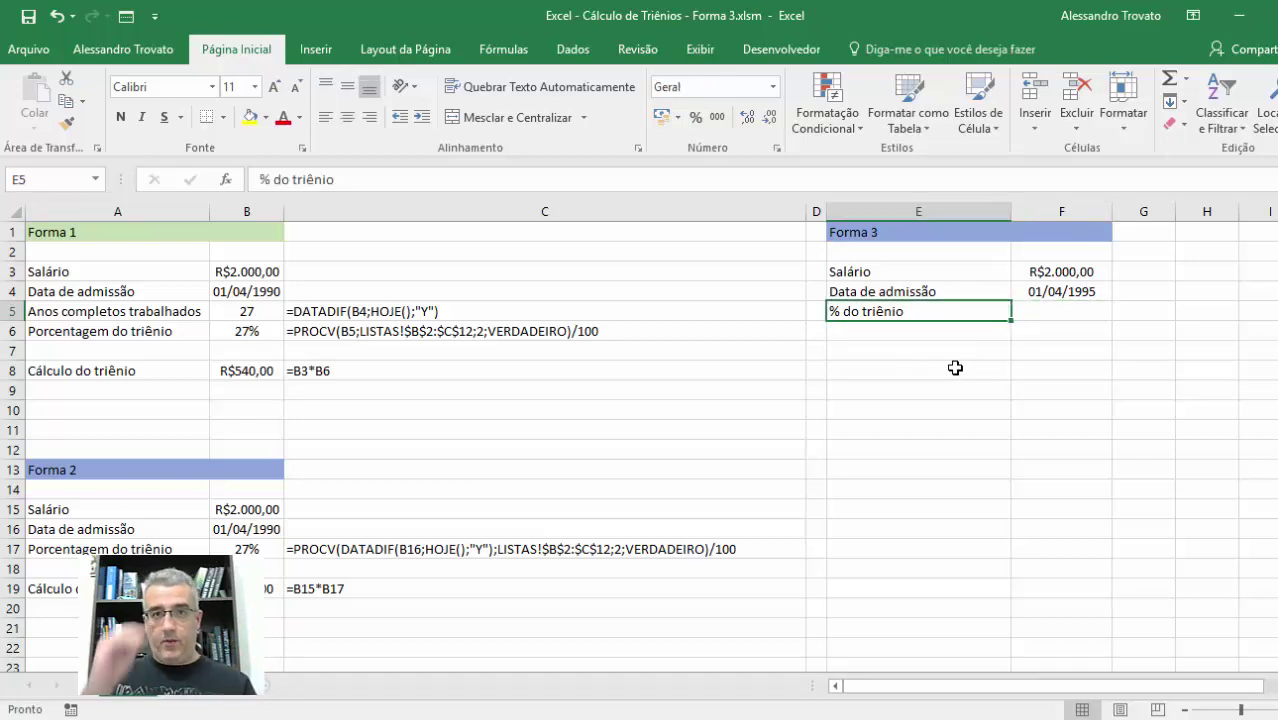
text(An)
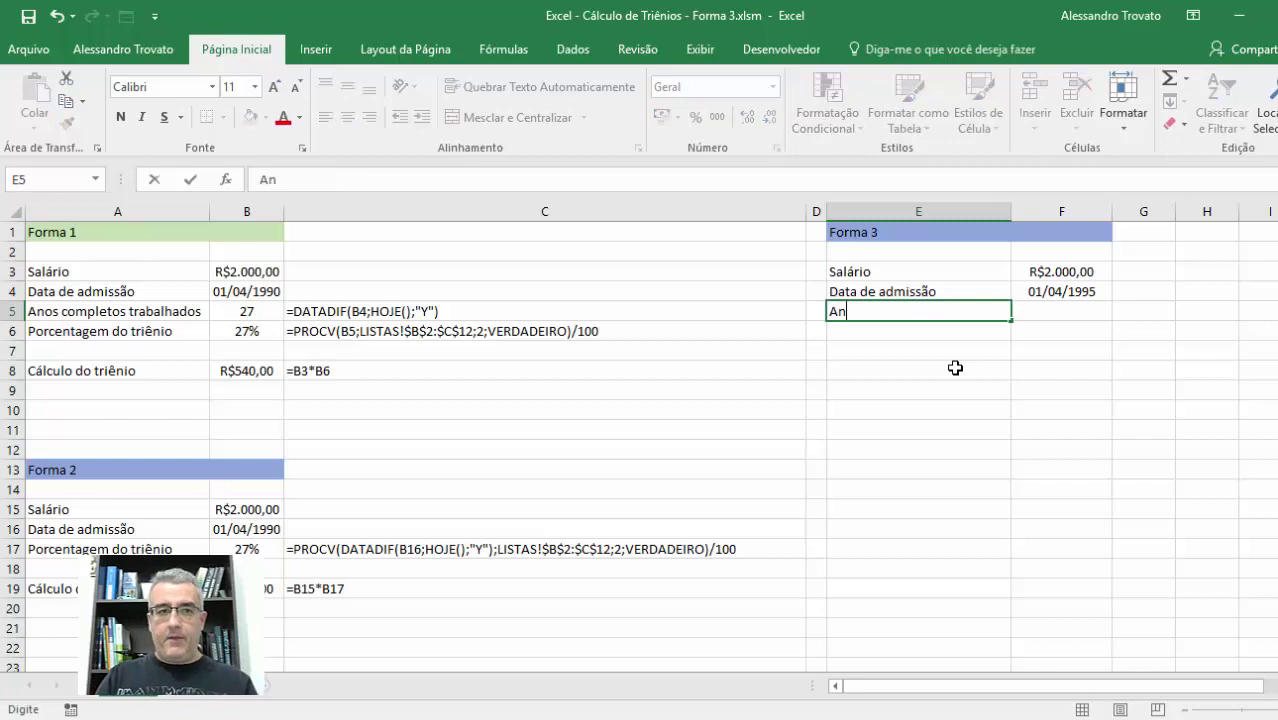
text(os comp)
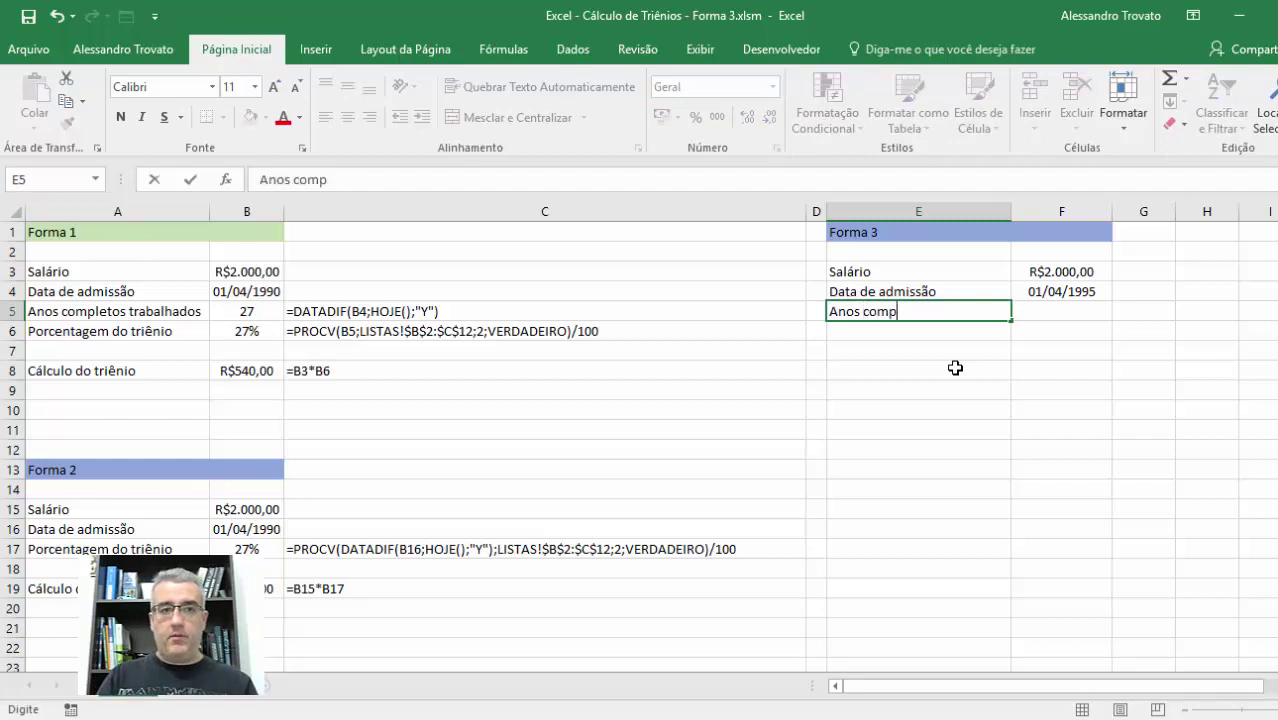
text(letos trabalh)
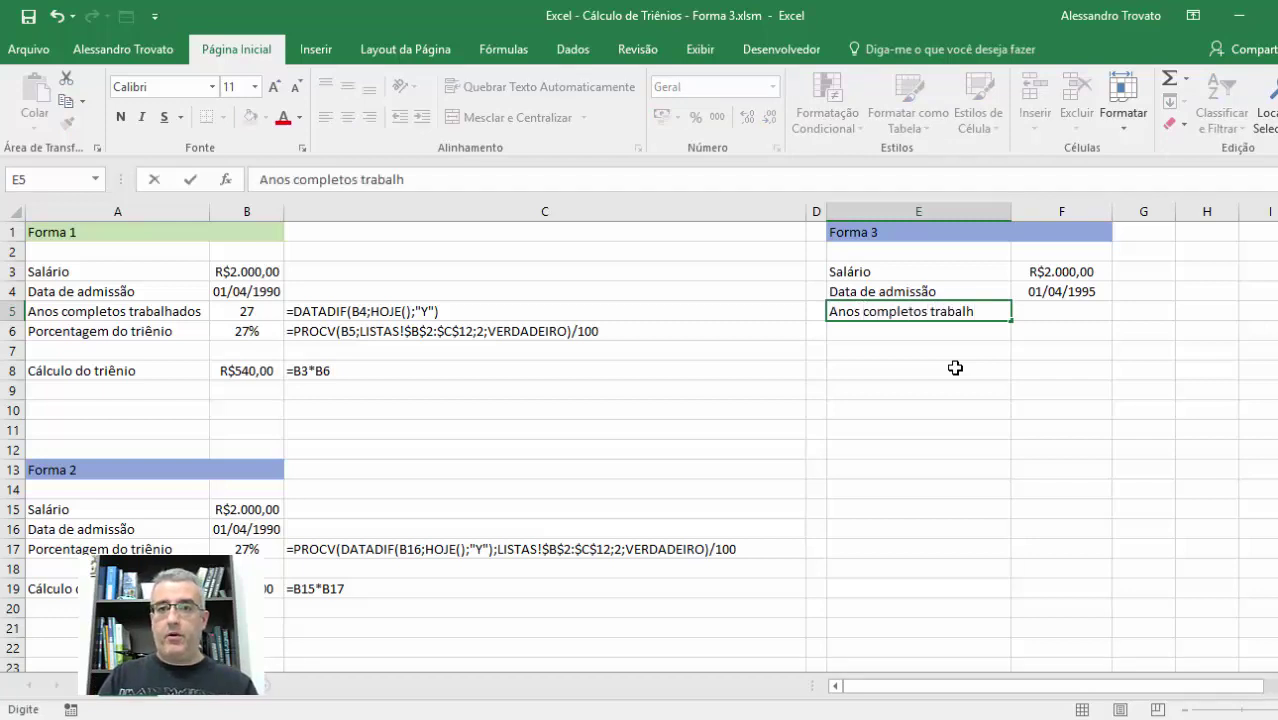
text(ados)
key(Return)
Step: Copy the 'Porcentagem do triênio' and 'Cálculo do triênio' labels from Forma 1 into E6 and E8
click(115, 332)
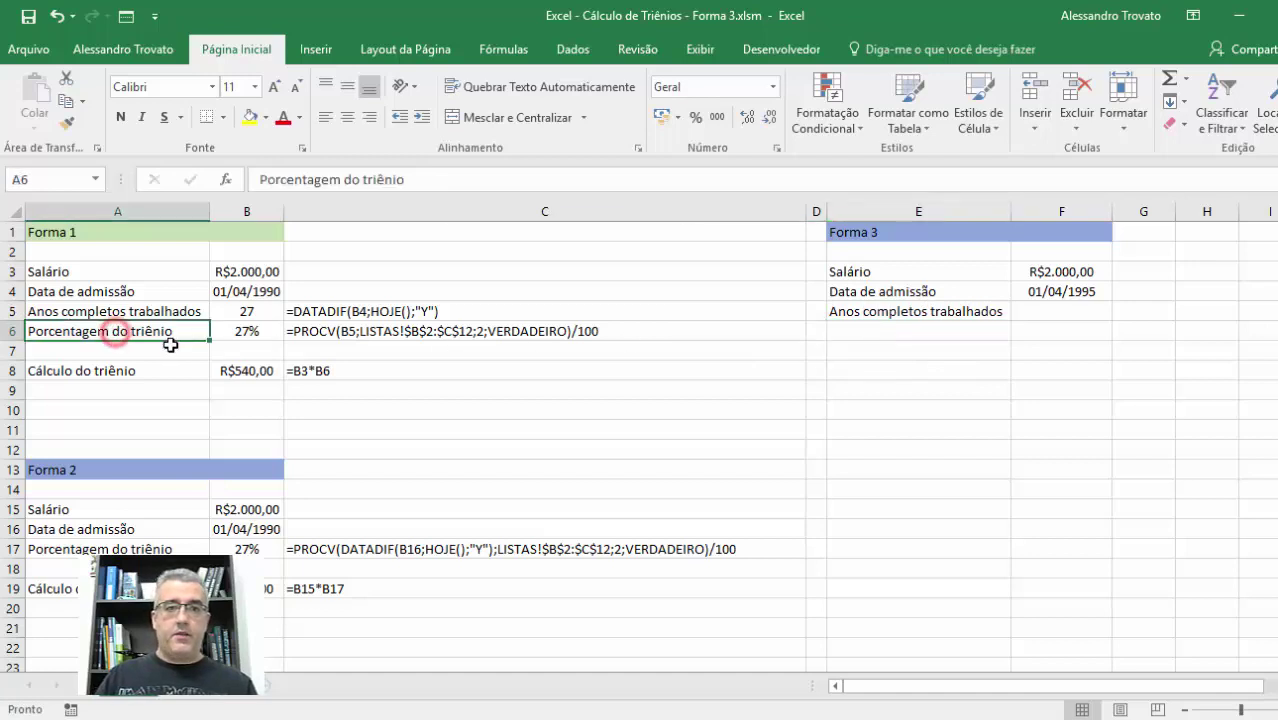
key(shift+Right)
key(ctrl+c)
key(ctrl+v)
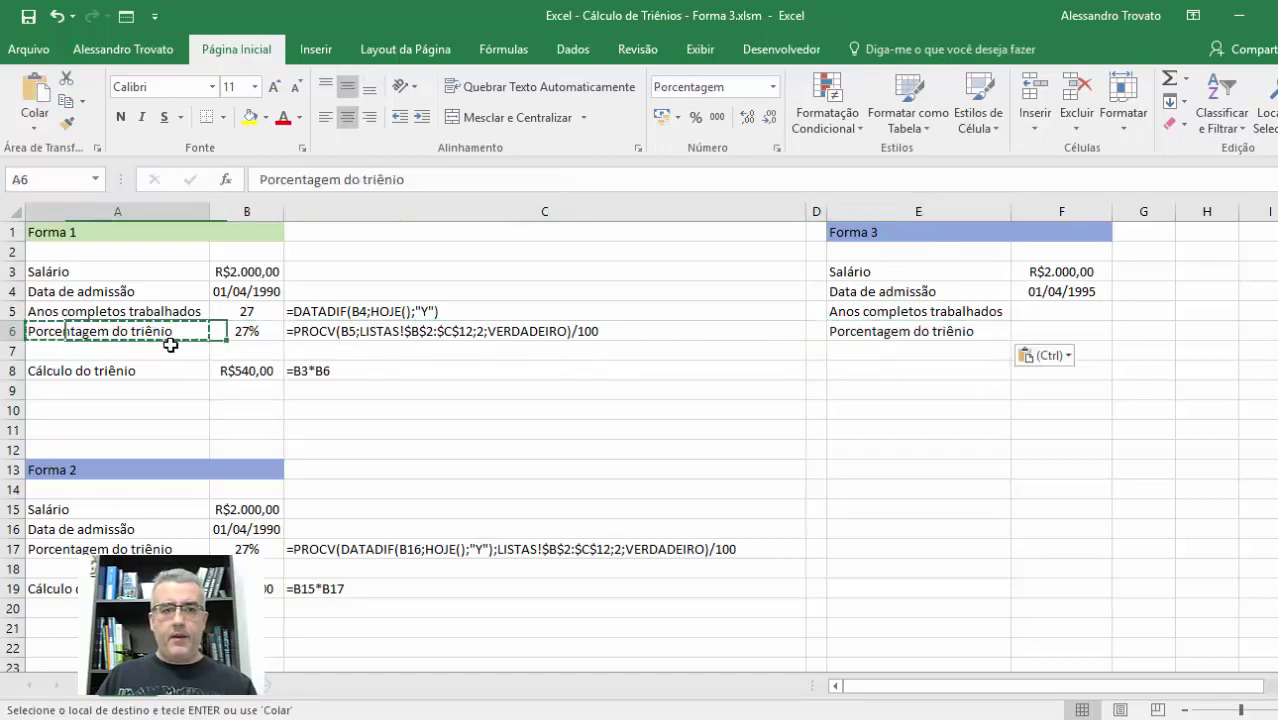
key(Down)
key(Down)
key(ctrl+c)
key(Right)
key(Right)
key(Right)
key(Right)
key(ctrl+v)
key(Up)
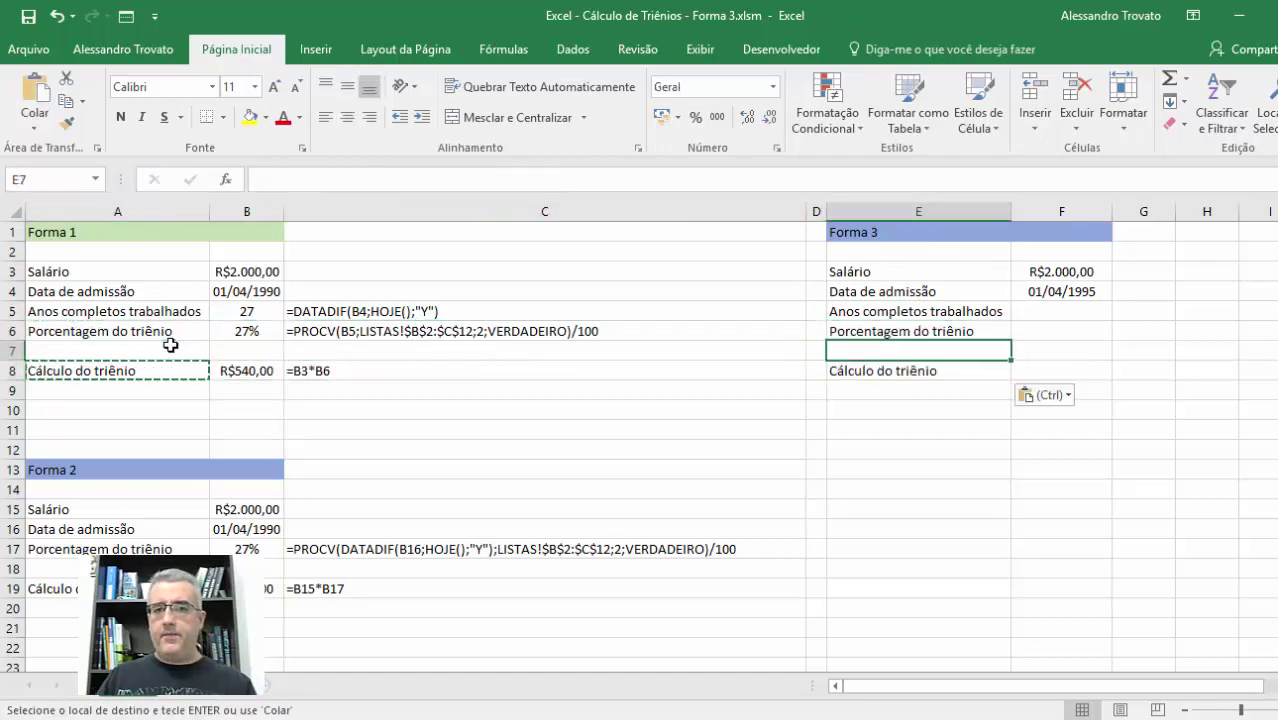
key(Escape)
key(Up)
key(Up)
key(Right)
key(Up)
key(Down)
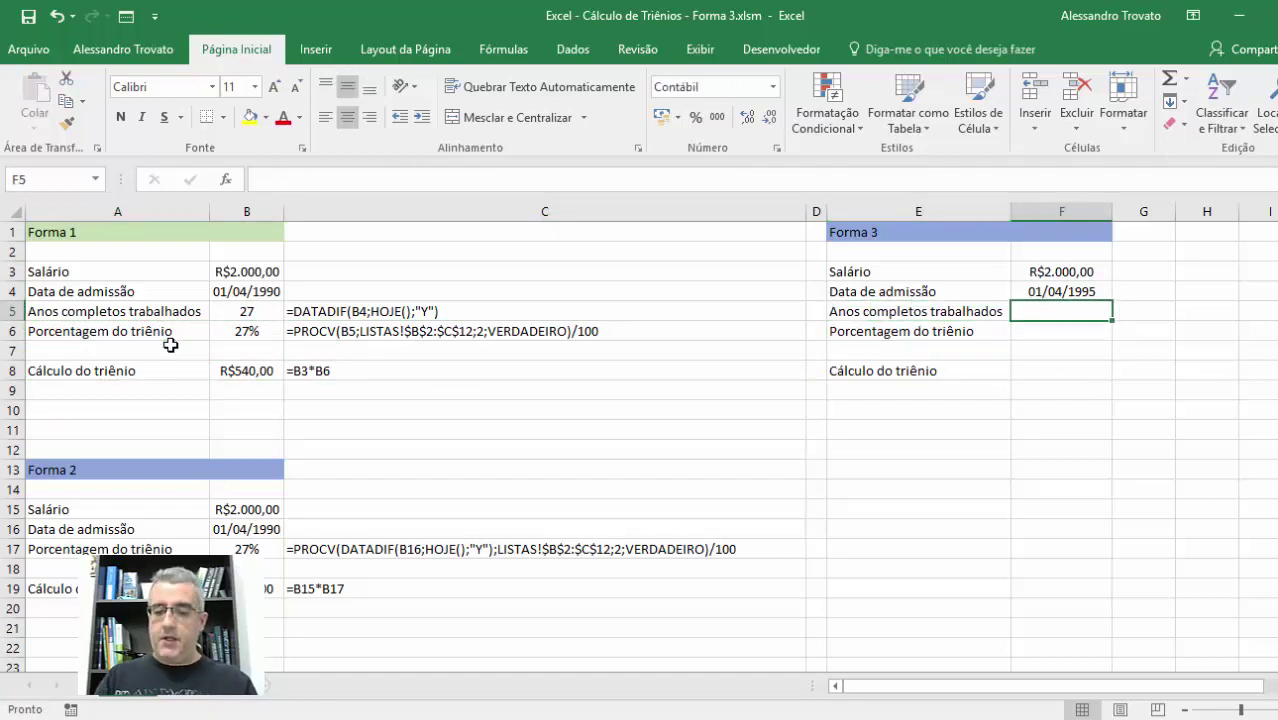
Step: Type =DATADIF(F4;HOJE();"Y") in F5 to count complete years worked
text(=)
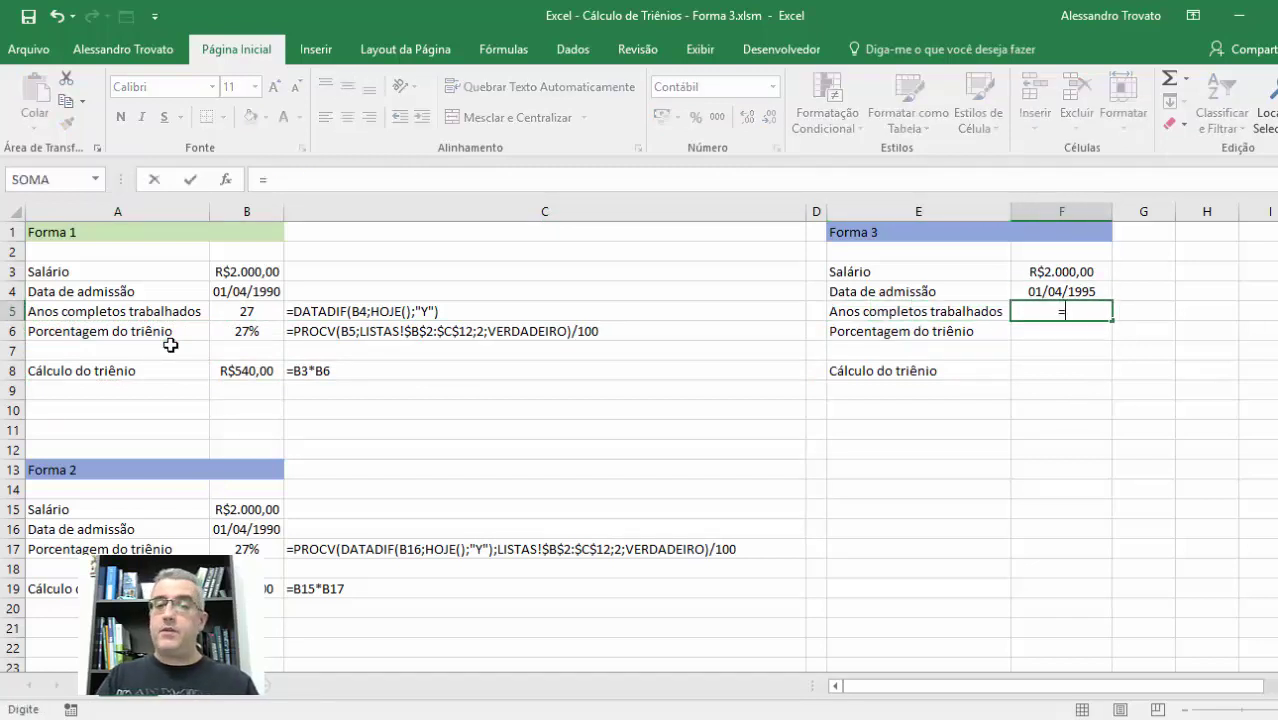
text(datadif()
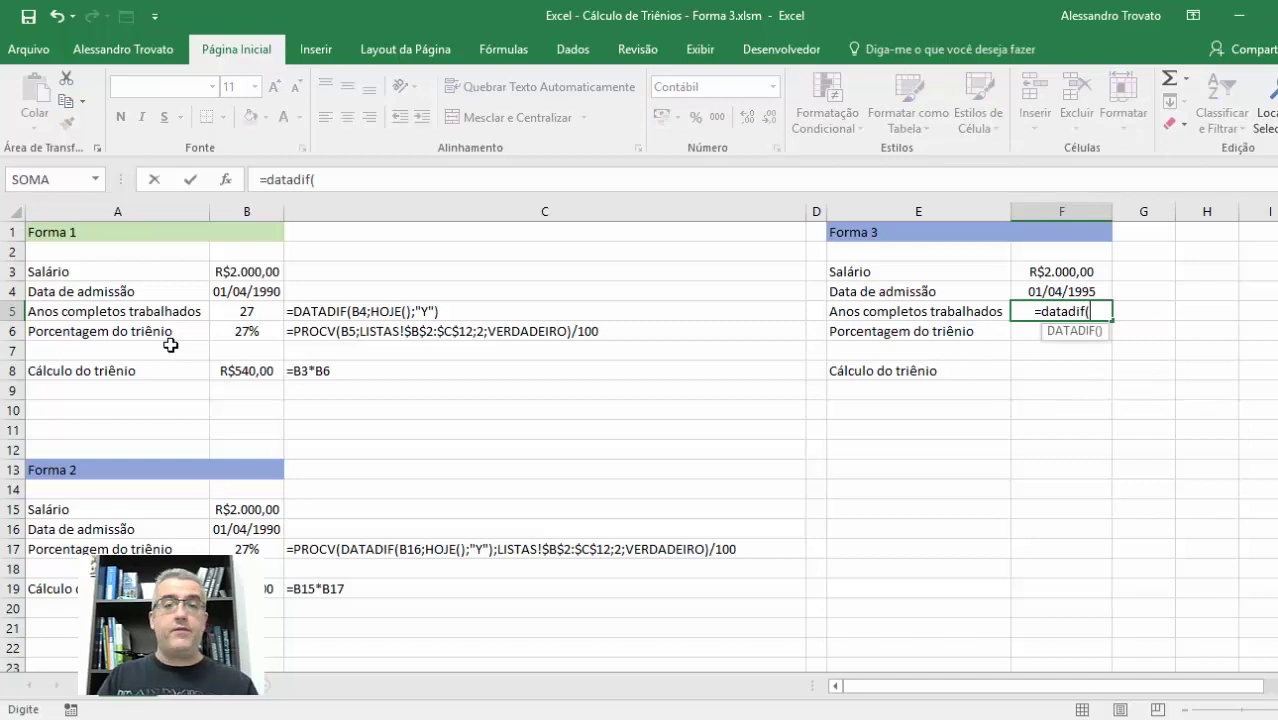
key(Up)
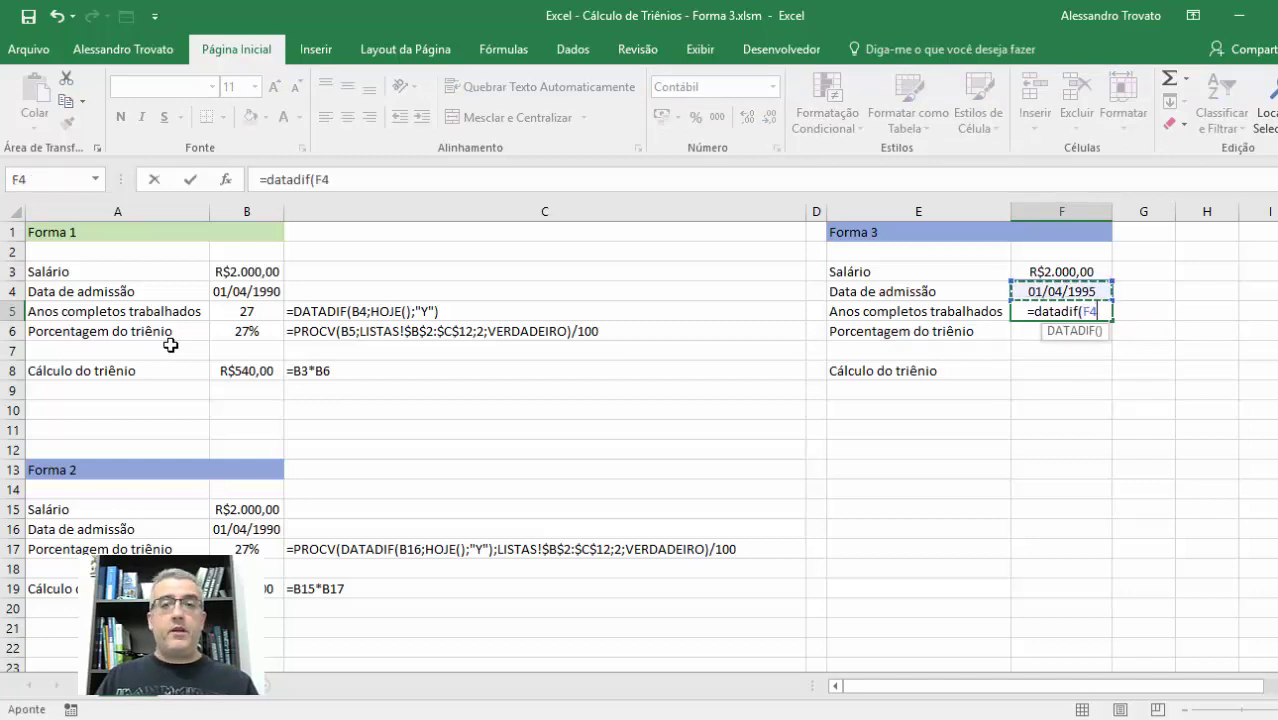
text(;hoj)
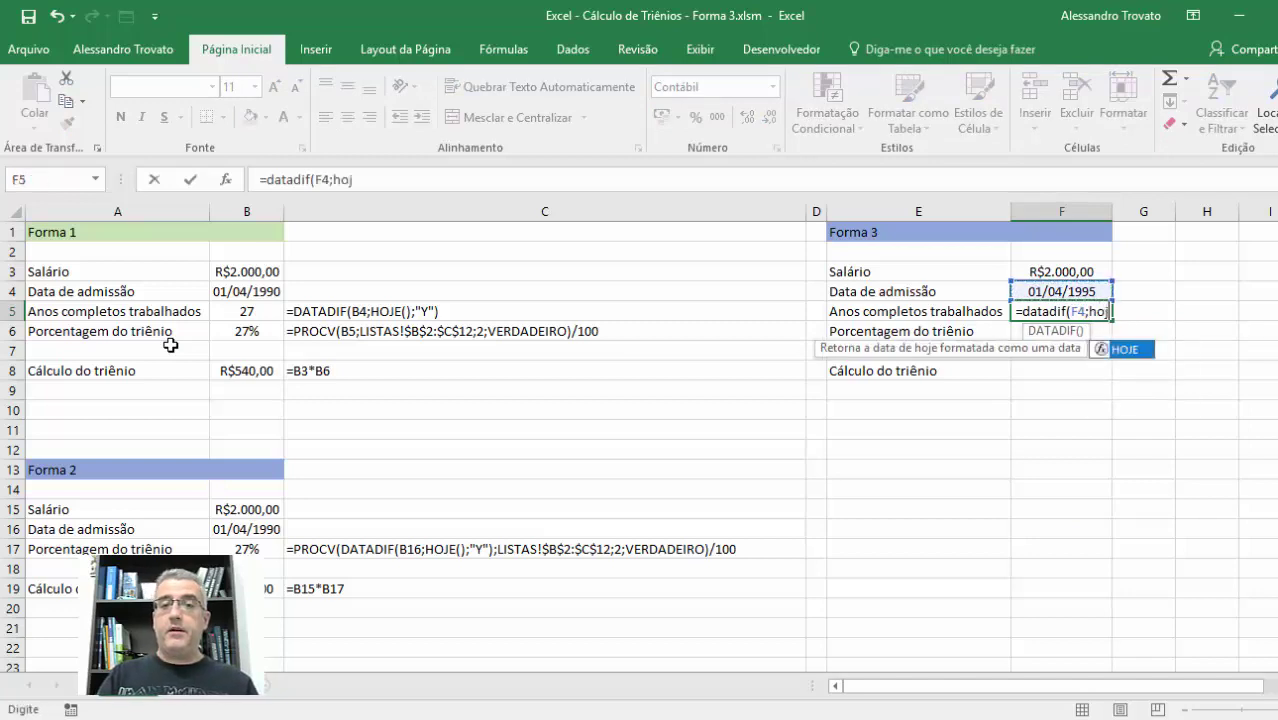
text(e();)
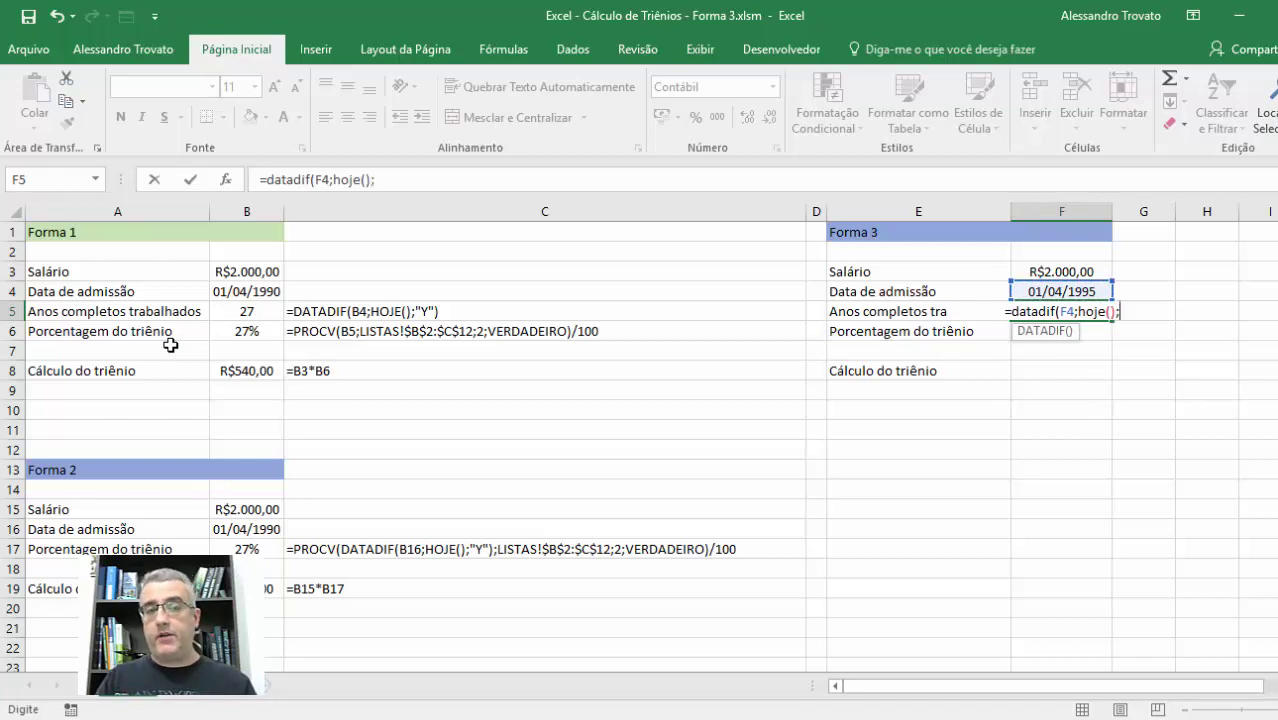
text(")
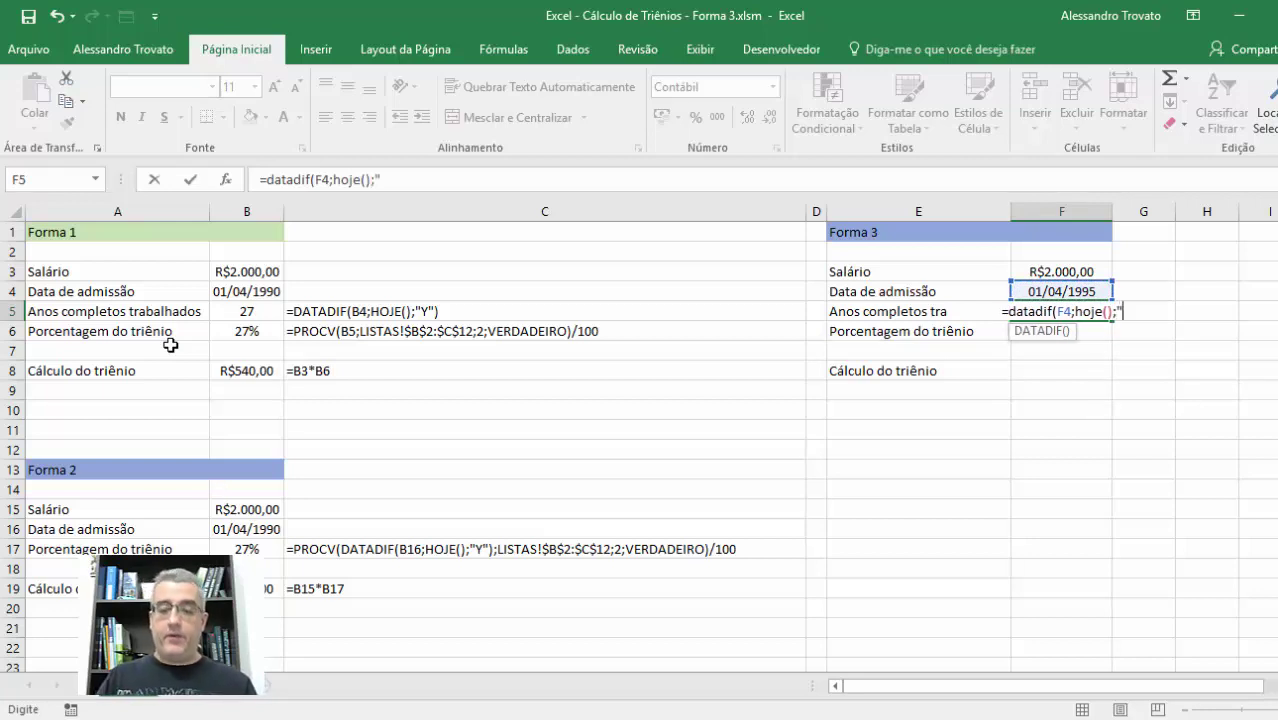
text(Y"))
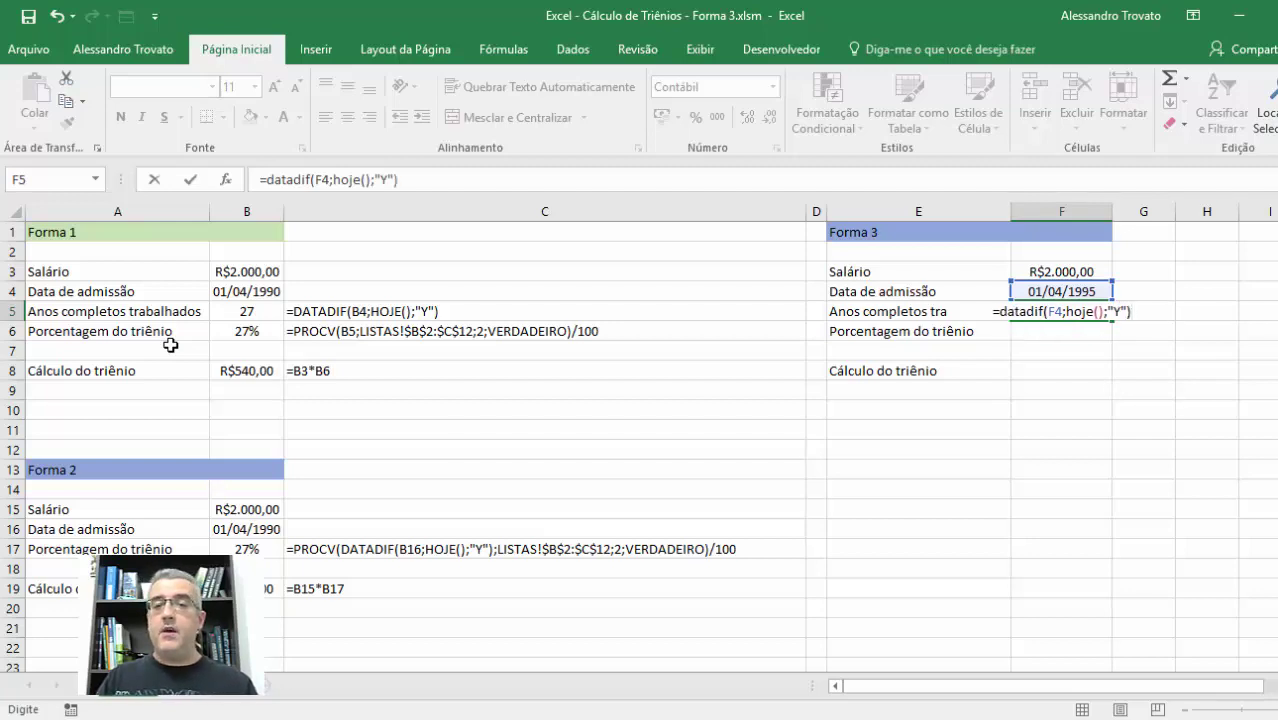
Step: Commit the years formula and format F5 as Número with no decimals, showing 22
key(Return)
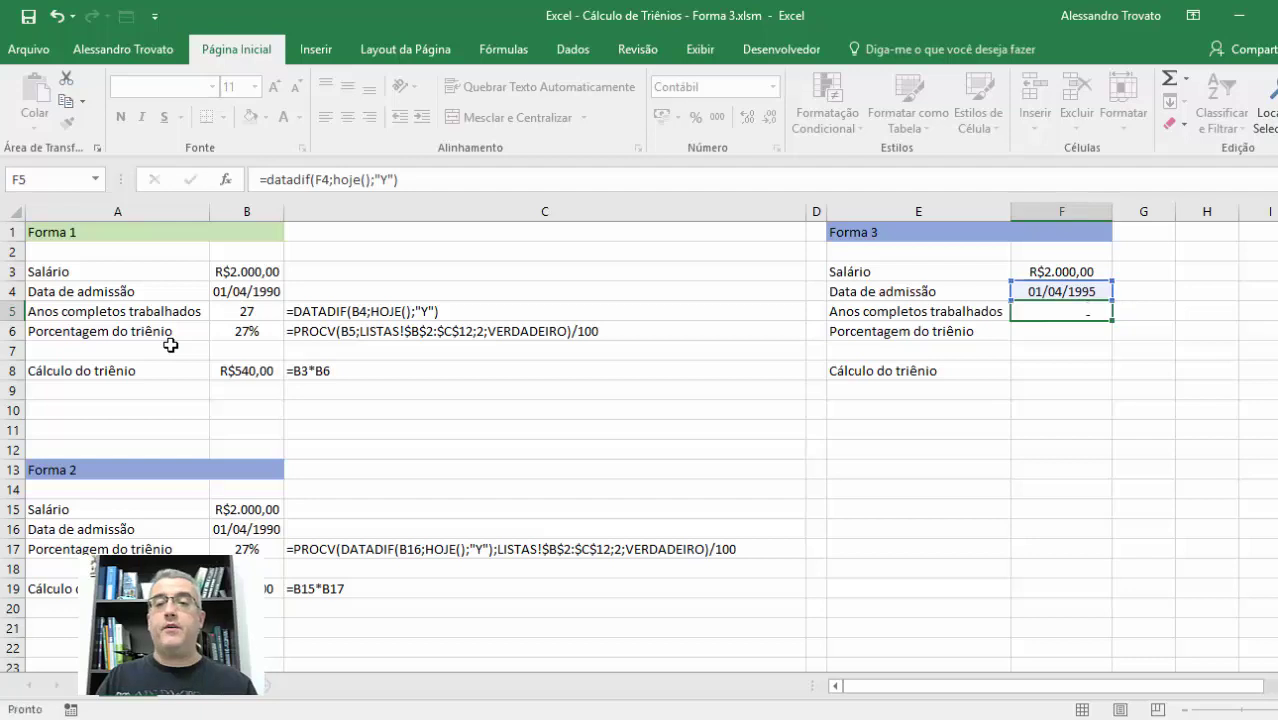
key(Up)
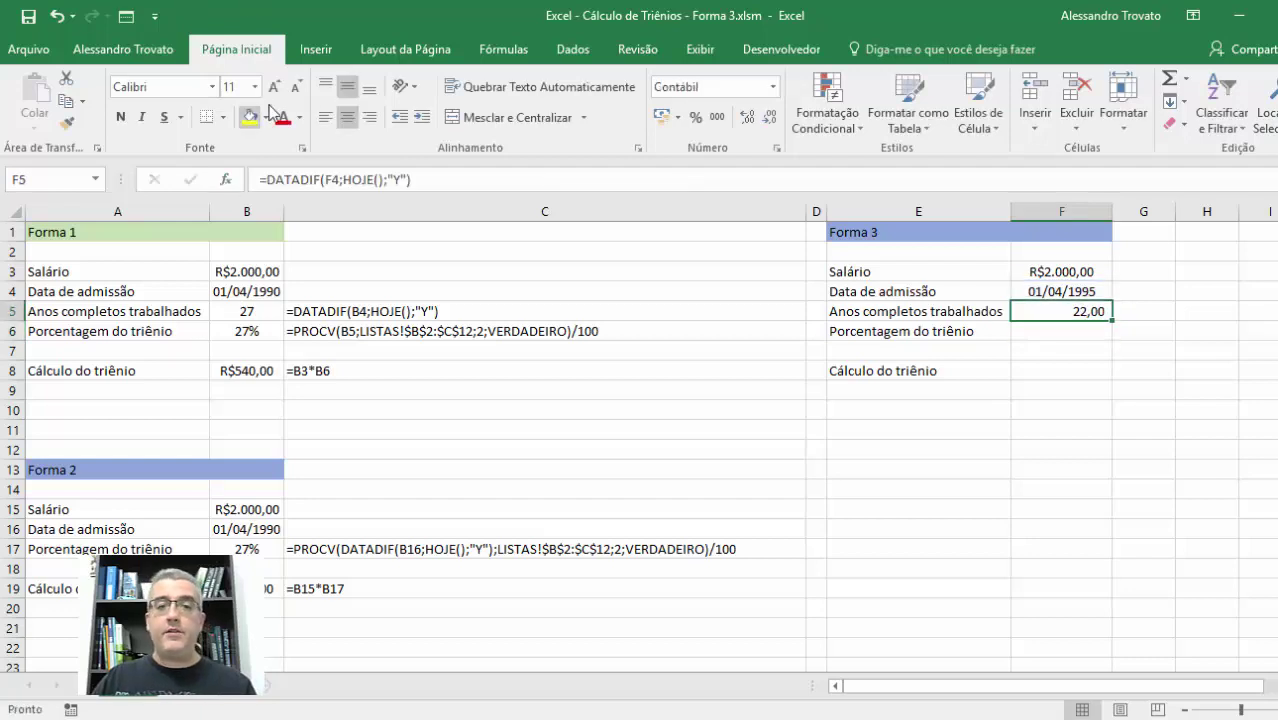
click(773, 87)
click(752, 182)
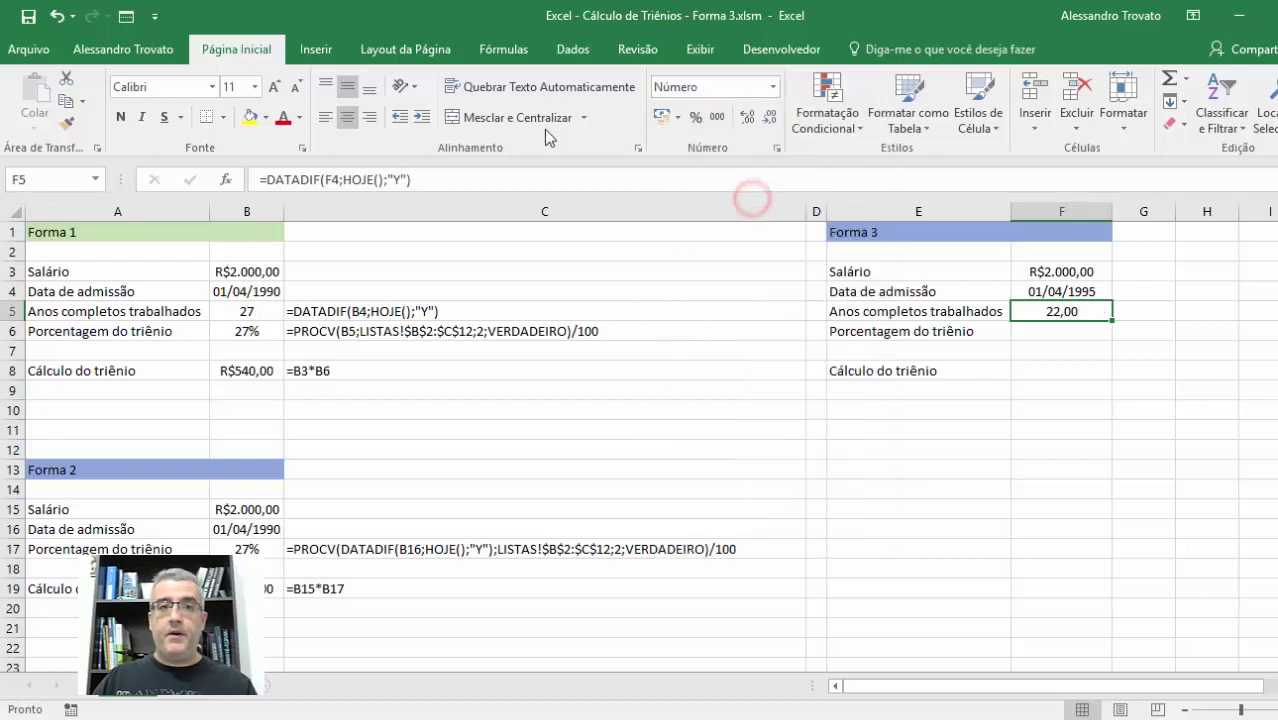
click(767, 117)
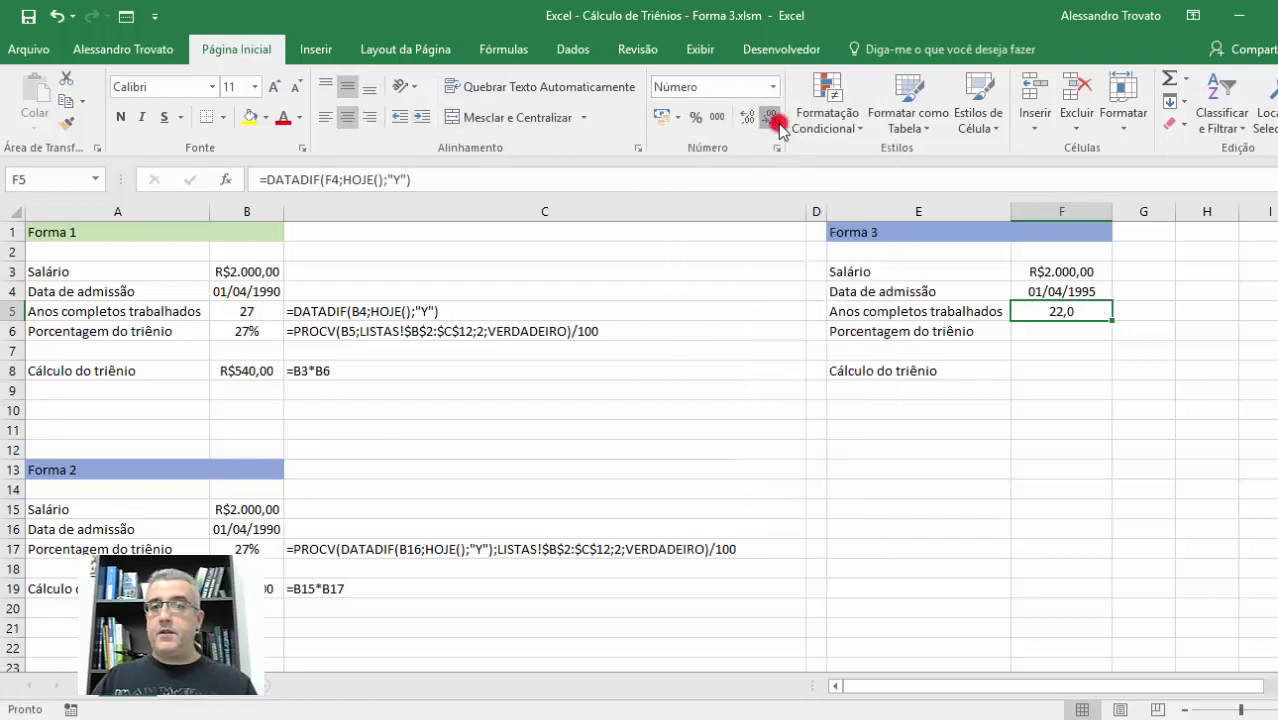
click(767, 117)
Step: Check the admission date in F4 and the years-worked formula in F5
click(1030, 337)
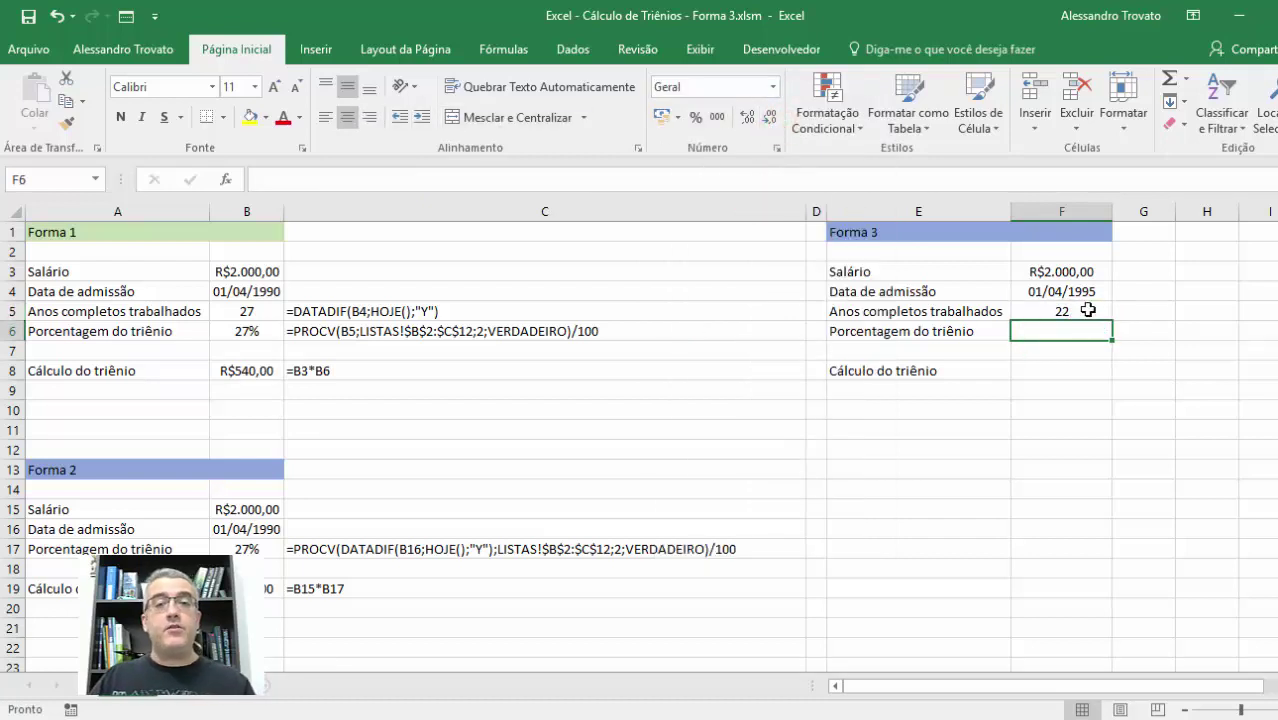
click(1084, 292)
click(1084, 326)
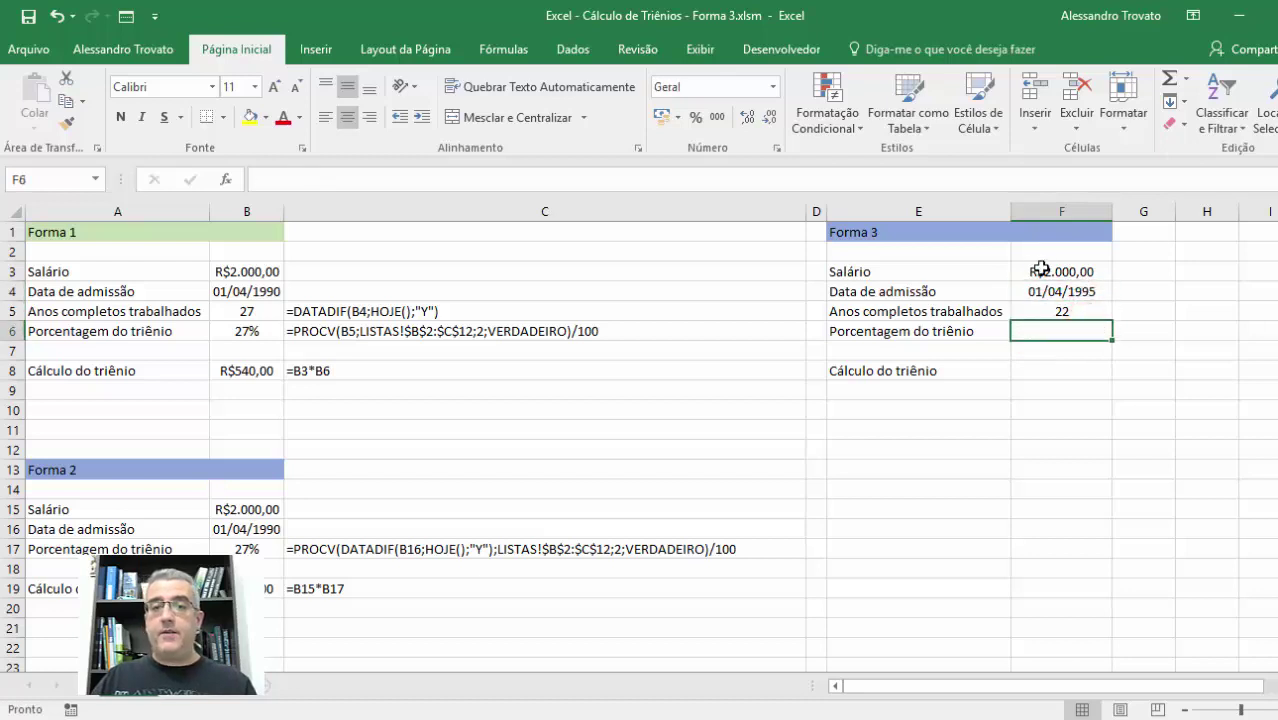
click(1075, 311)
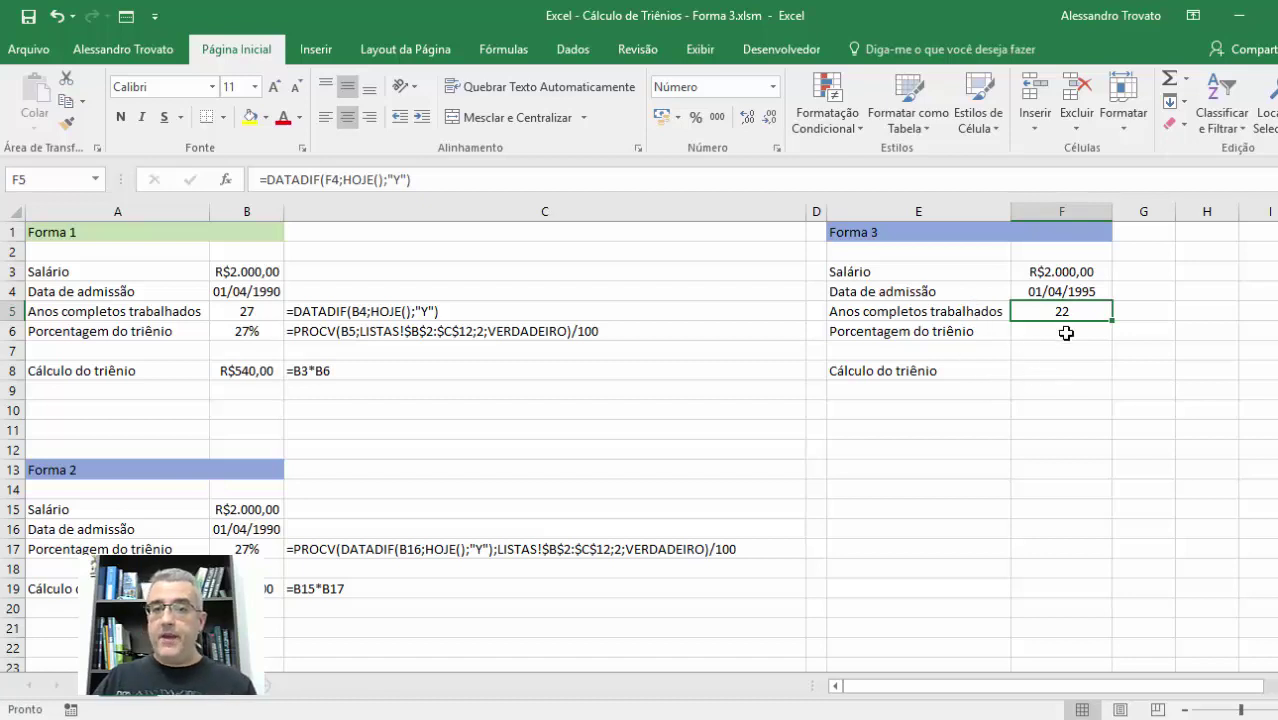
Step: Relabel E6 as 'Quantos triênios'
click(960, 332)
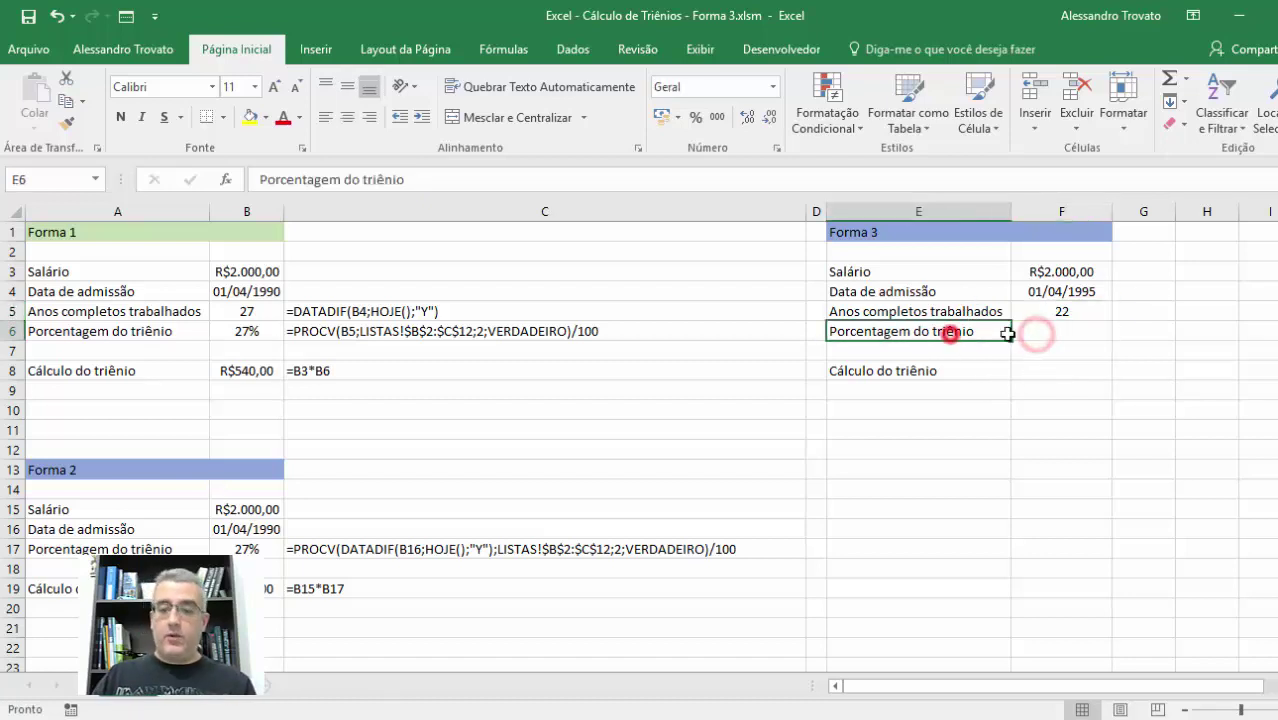
text(Quanto)
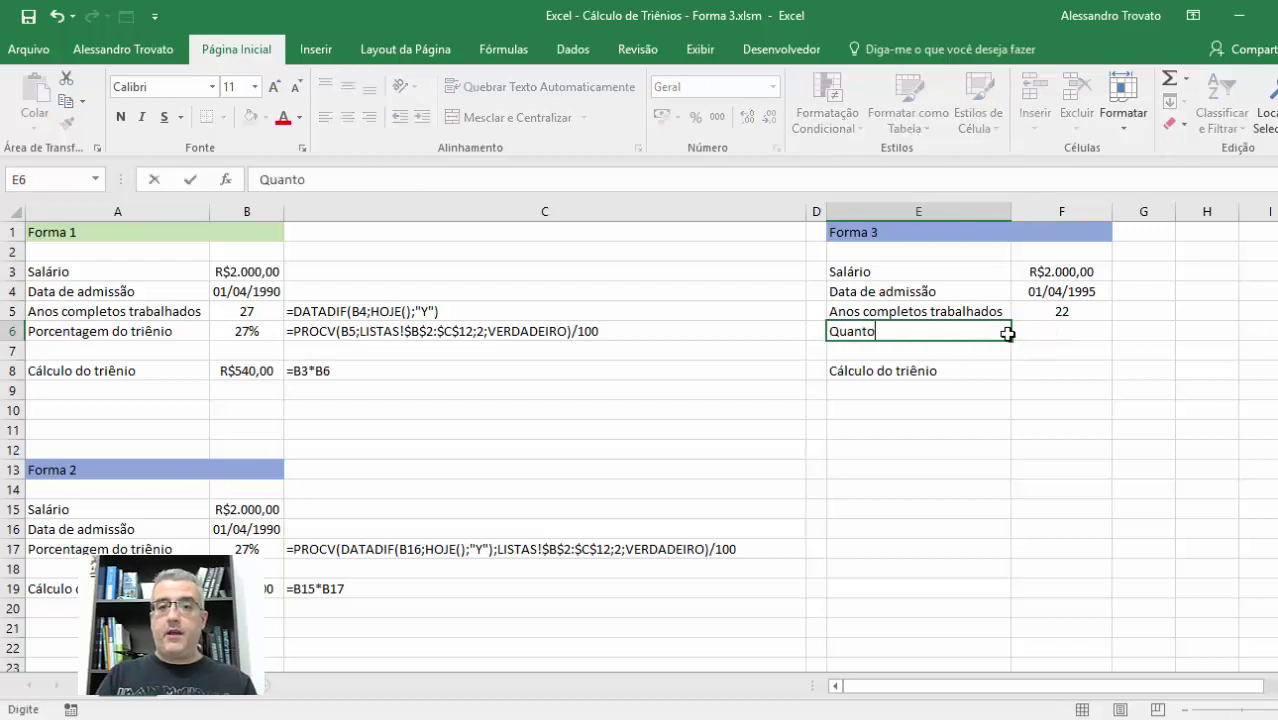
text(s triênios)
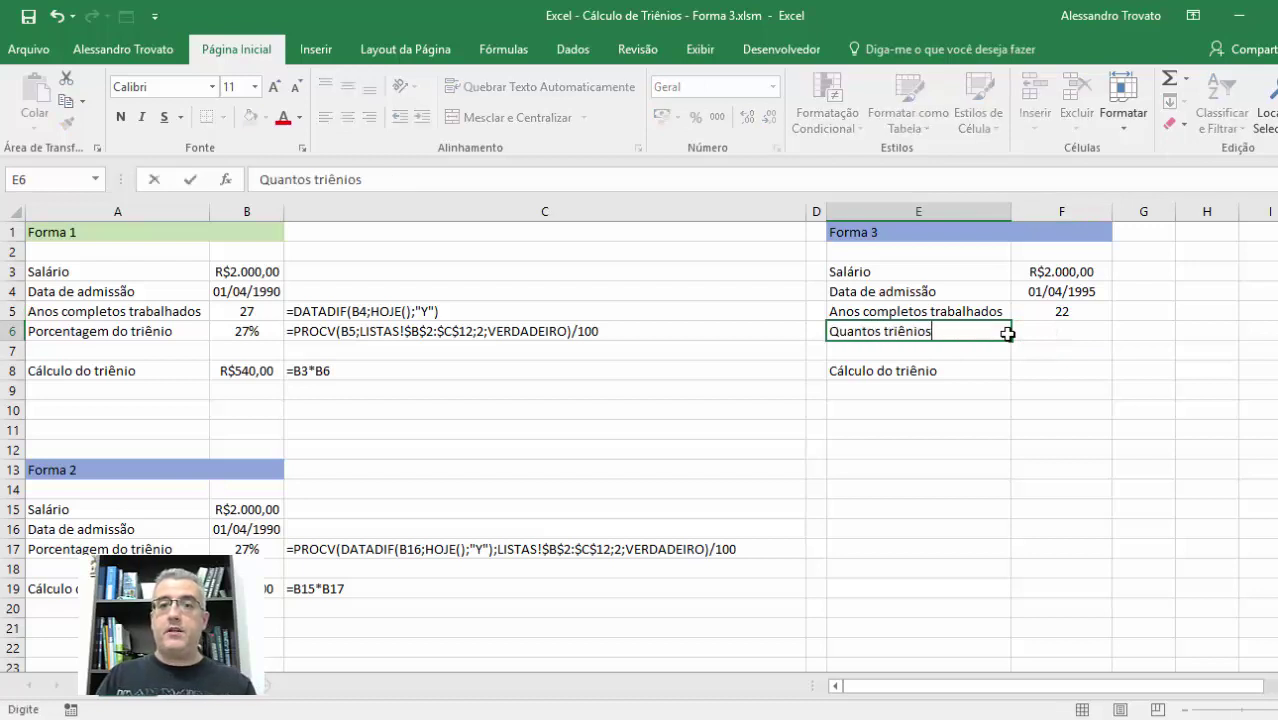
key(Return)
Step: Enter =QUOCIENTE(F5;3) in F6 returning 7
click(1010, 333)
text(=)
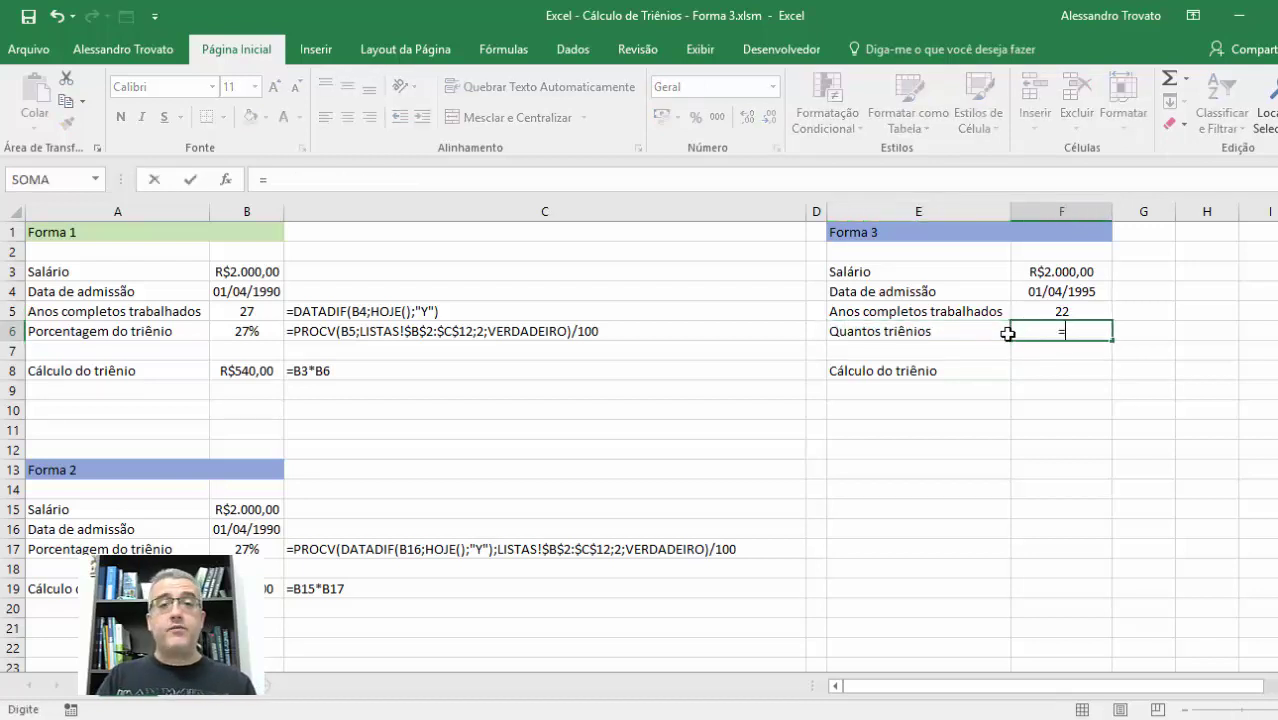
text(qu)
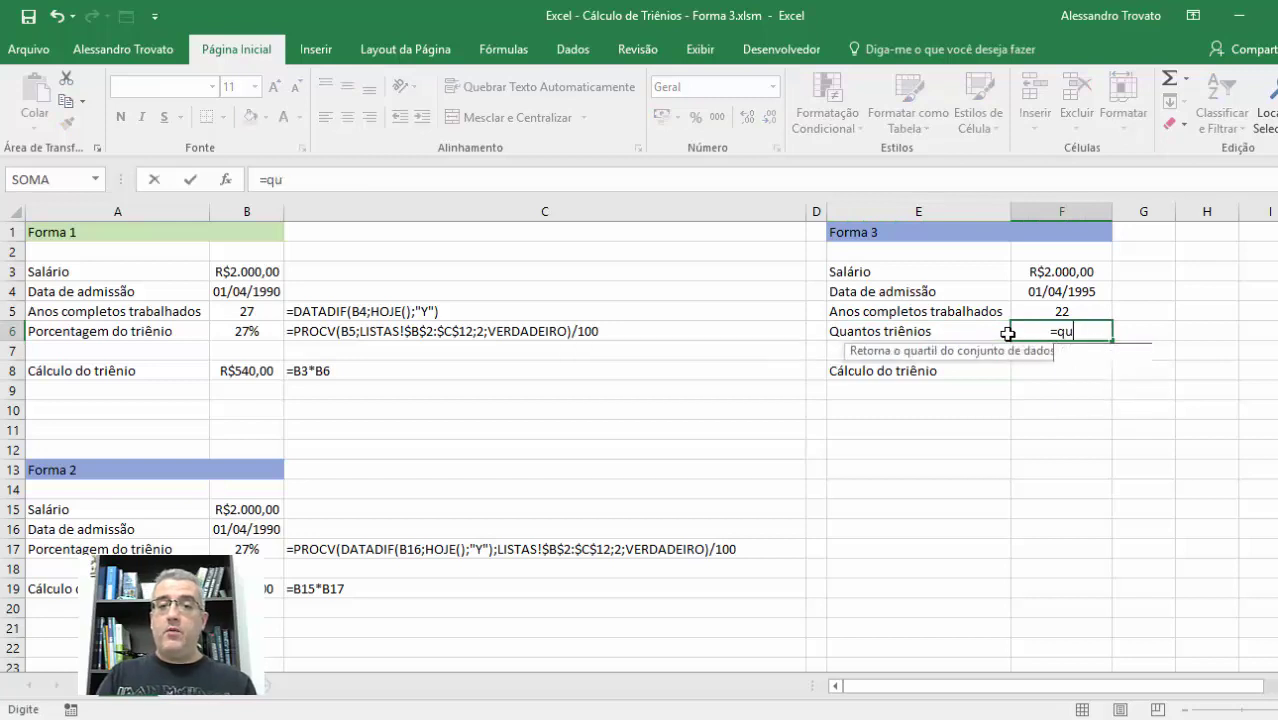
text(oci)
key(Tab)
key(Up)
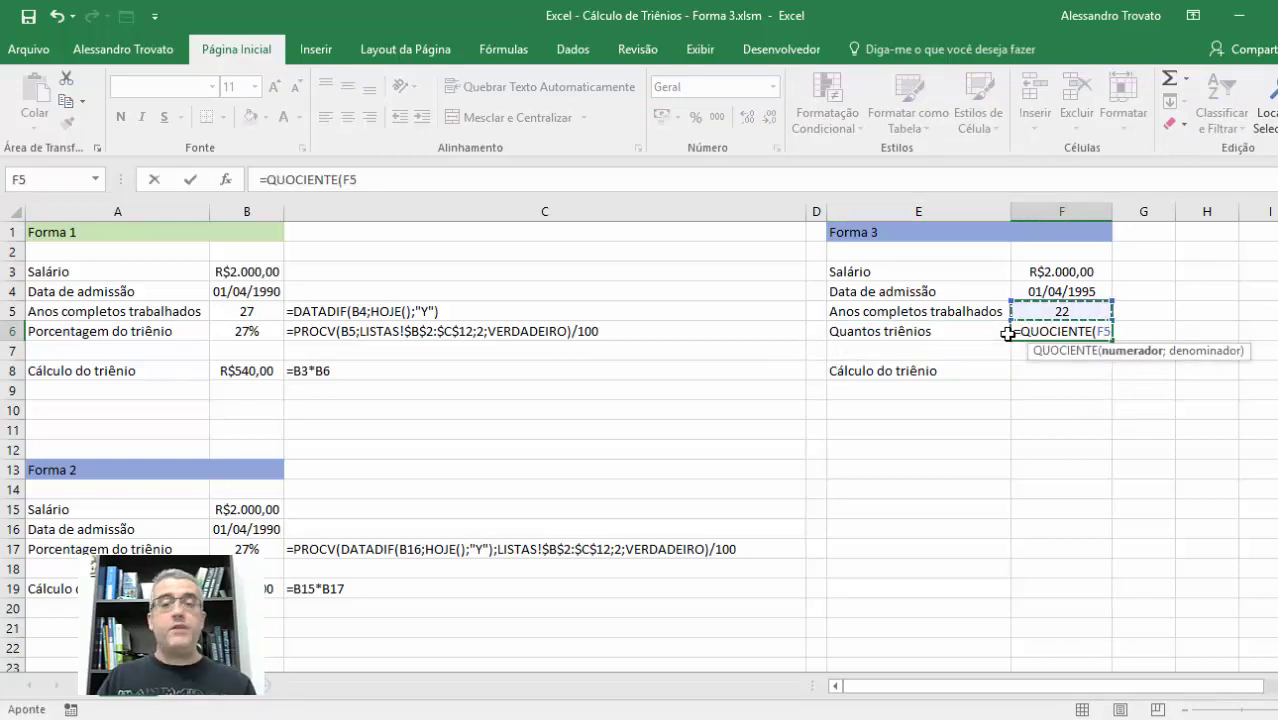
text(;3)
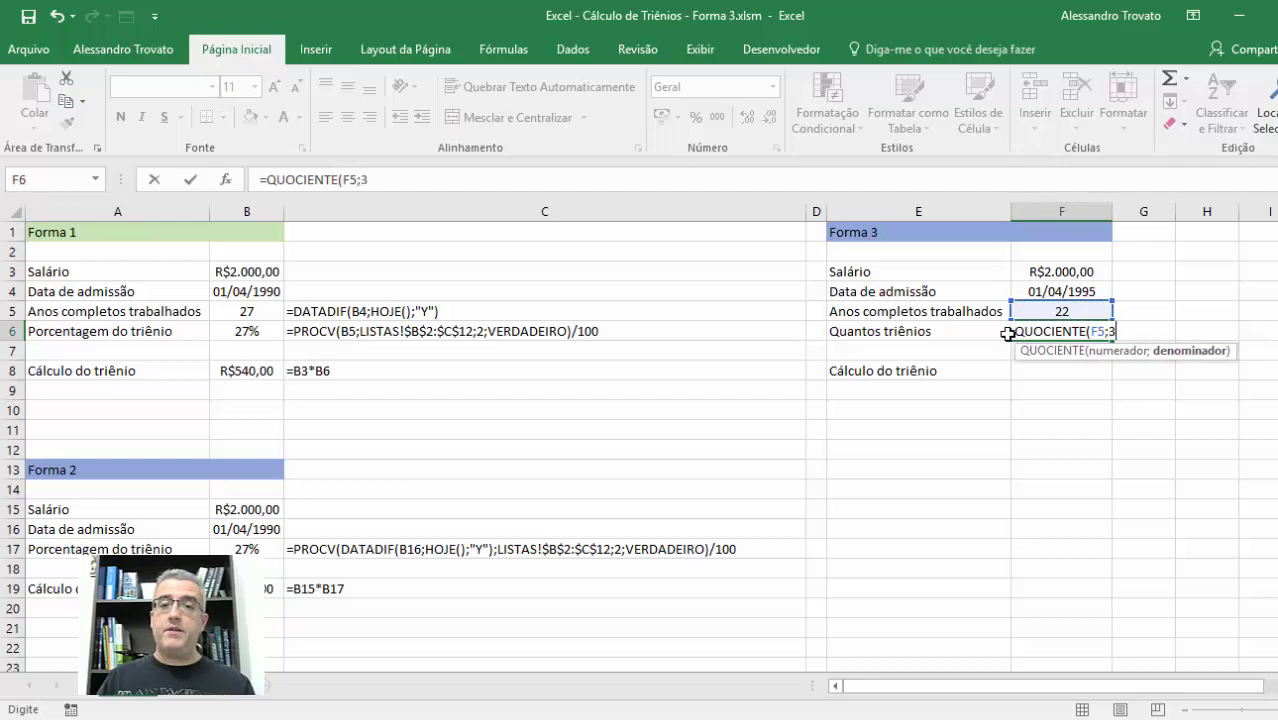
text())
key(Return)
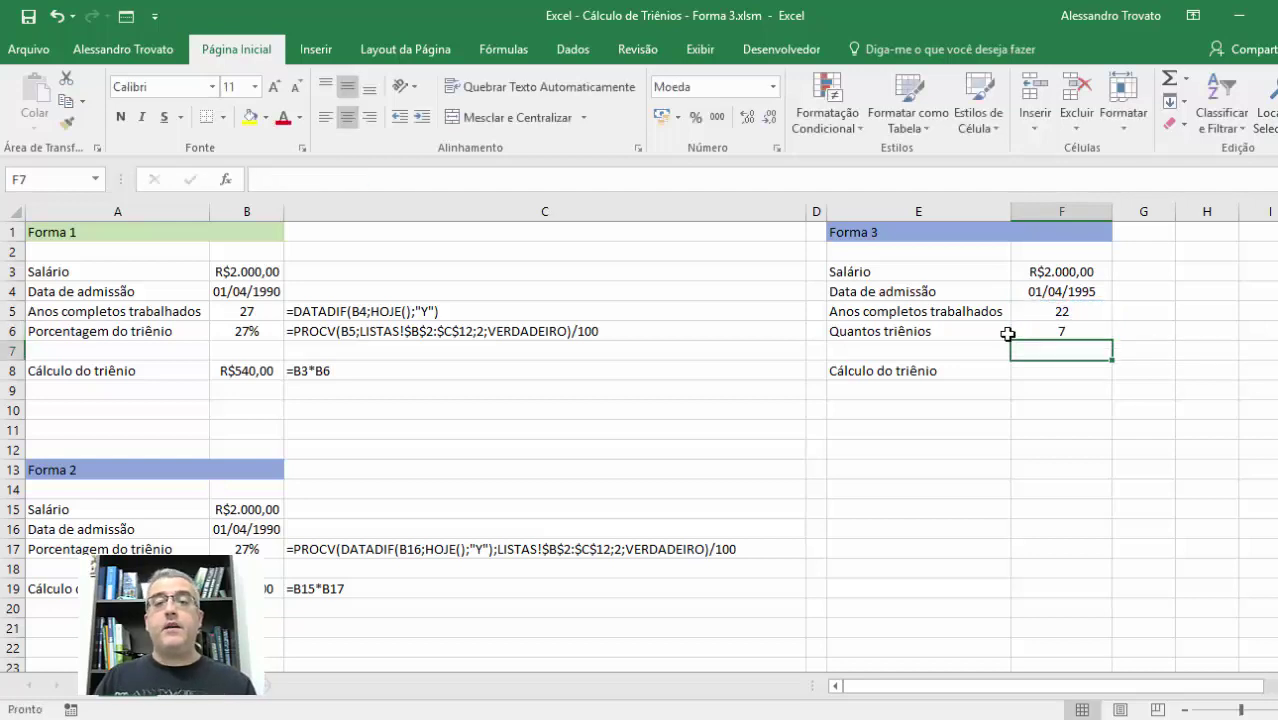
key(Up)
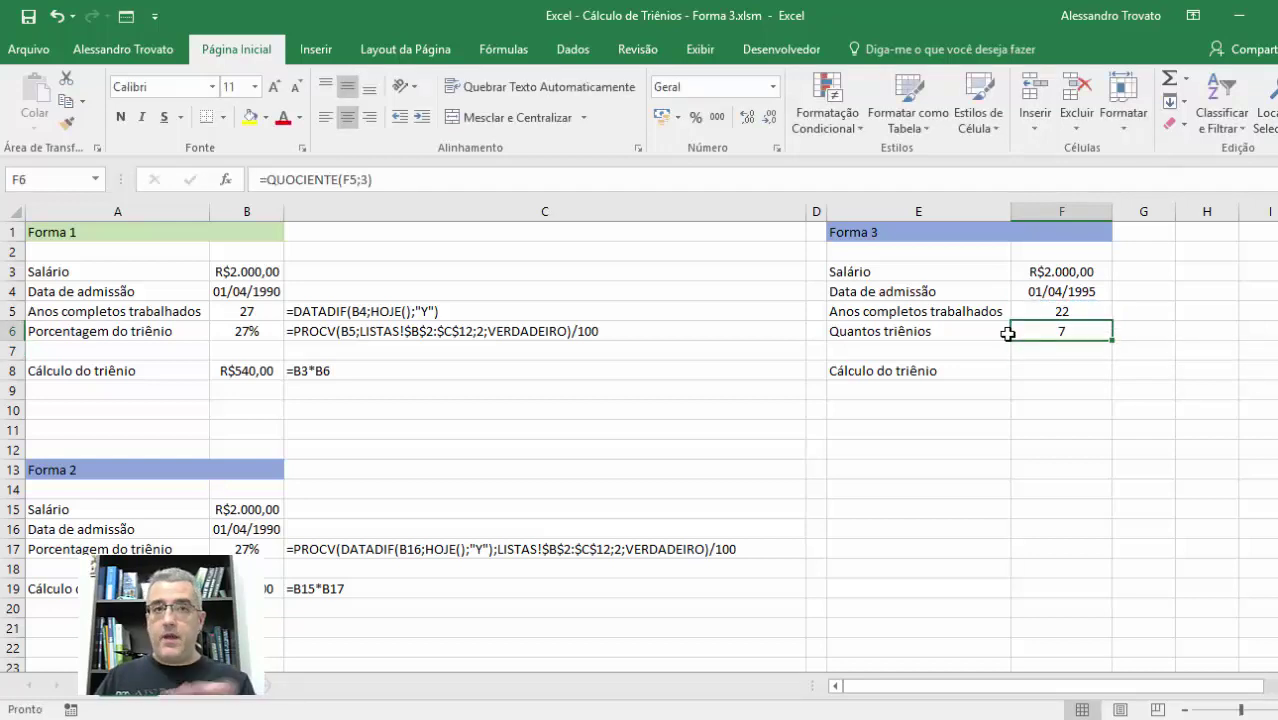
key(Left)
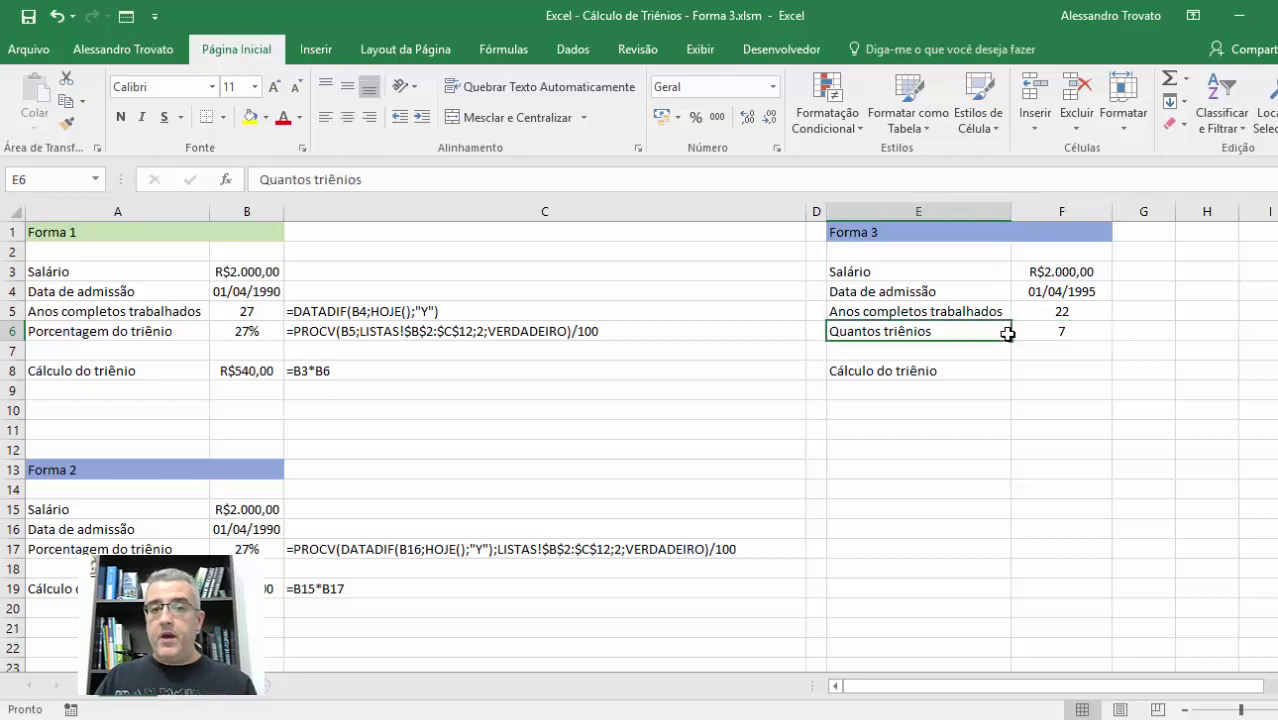
key(Down)
key(Down)
key(Right)
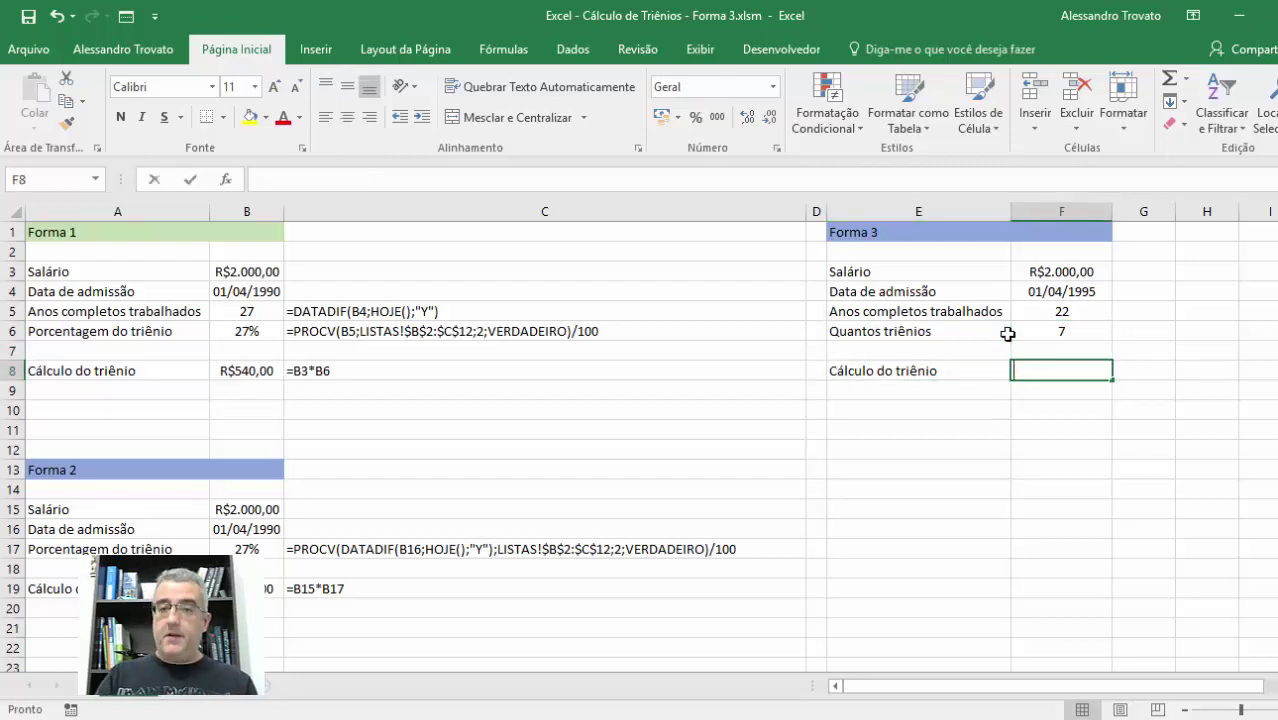
Step: Enter =(F6*3)/100 in F8 and format it as a percentage showing 21%
text(=)
key(Up)
key(Up)
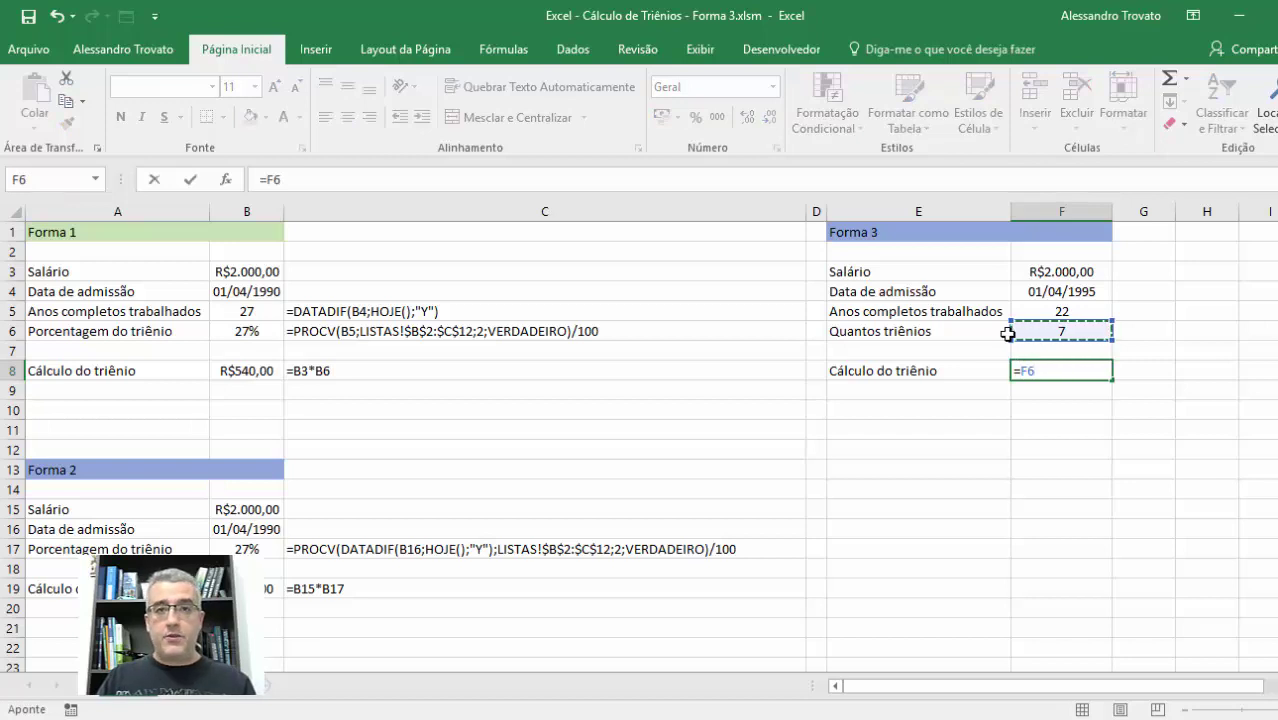
key(Escape)
text(=)
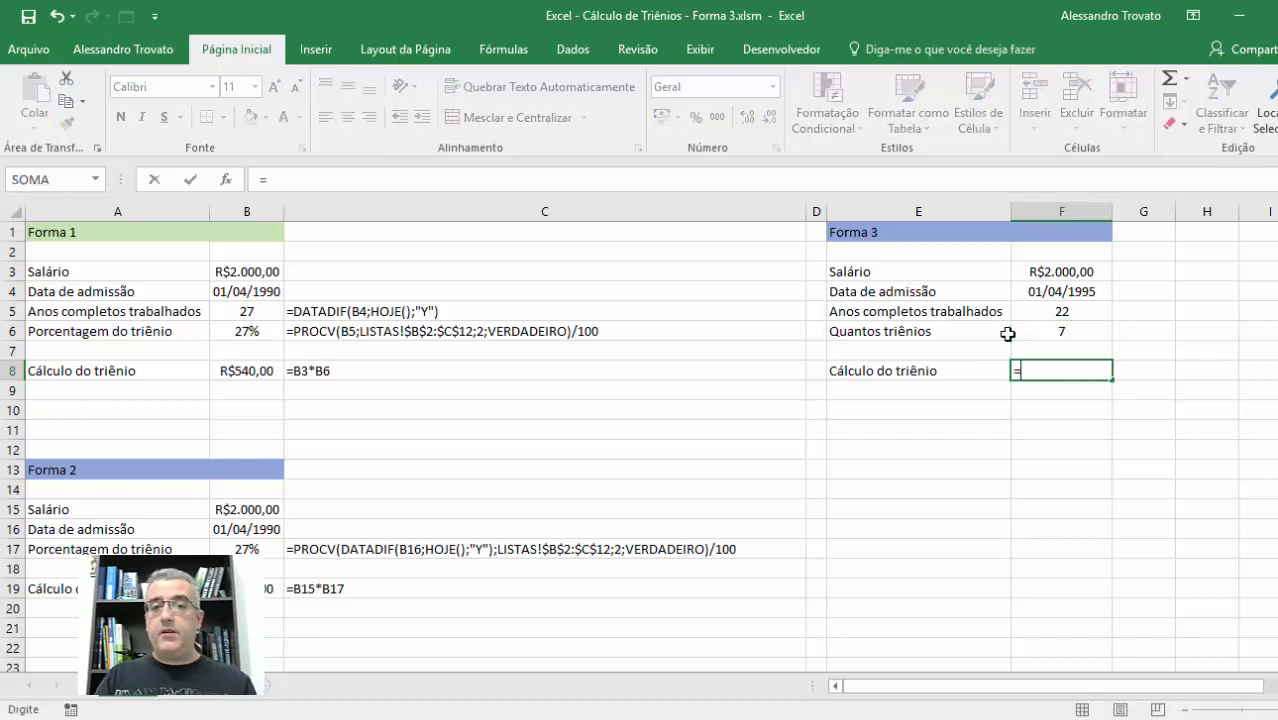
text(()
key(Up)
key(Up)
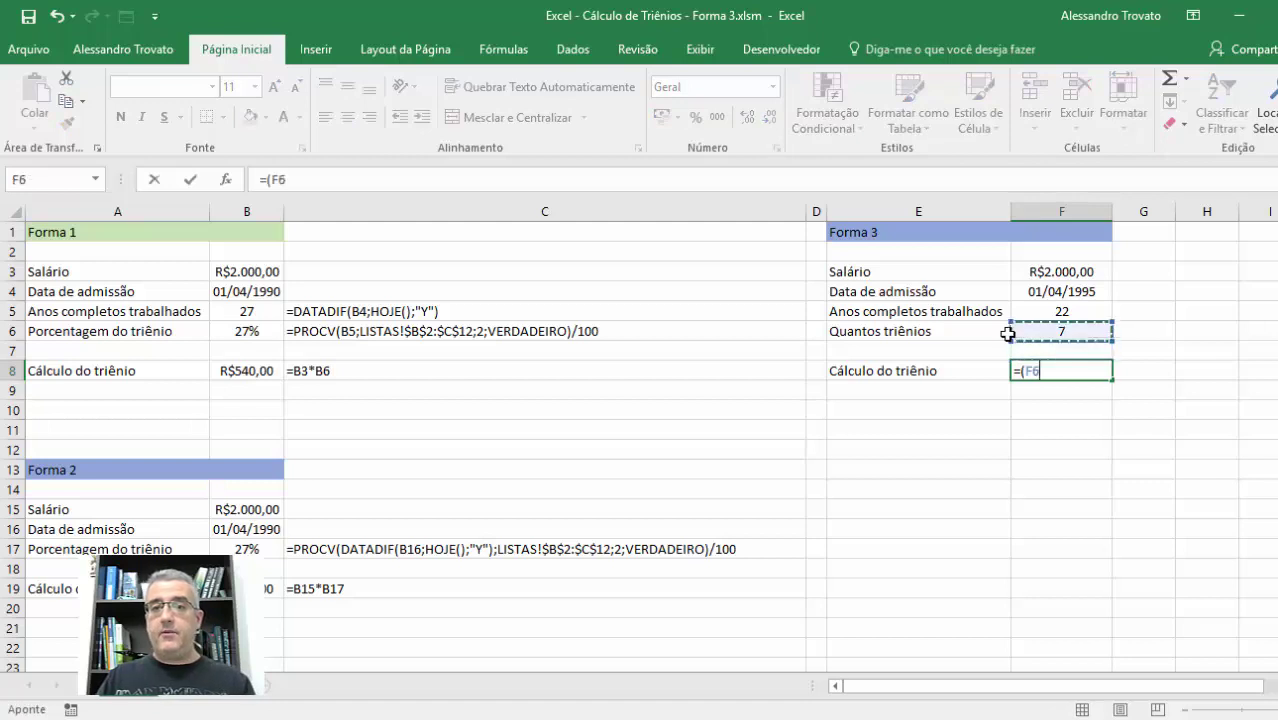
text(*)
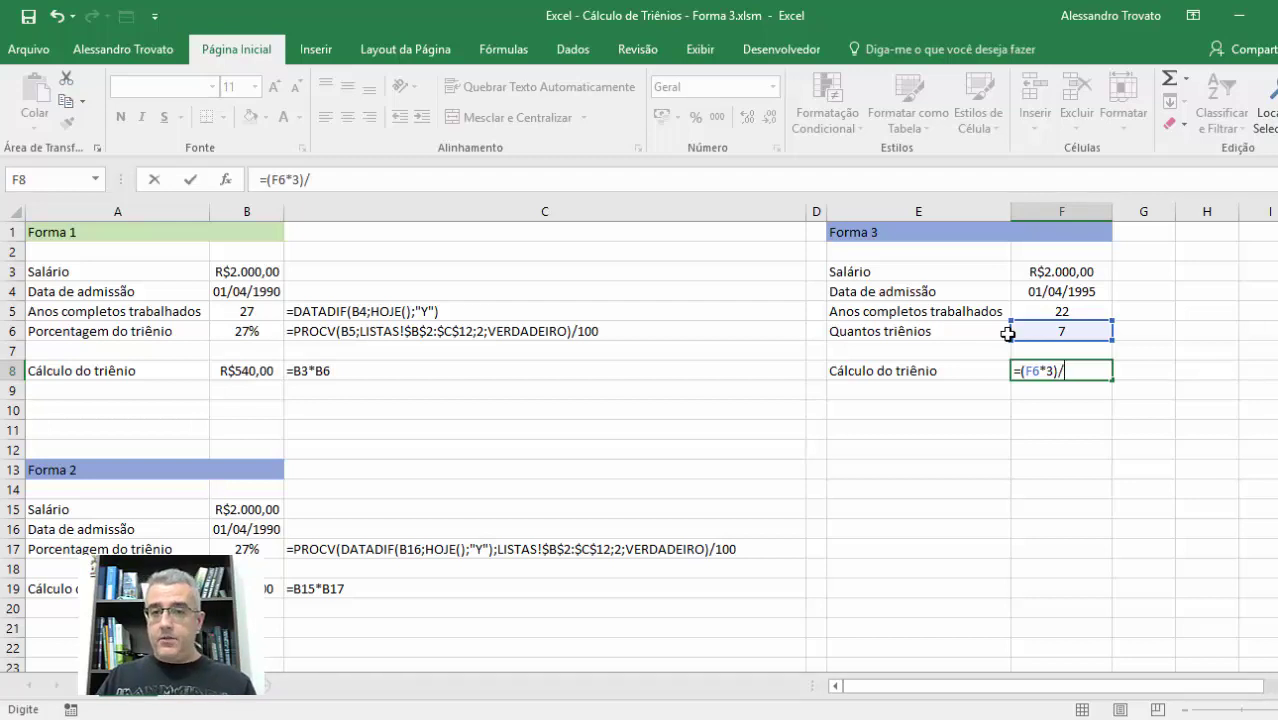
text(100)
key(Return)
key(Up)
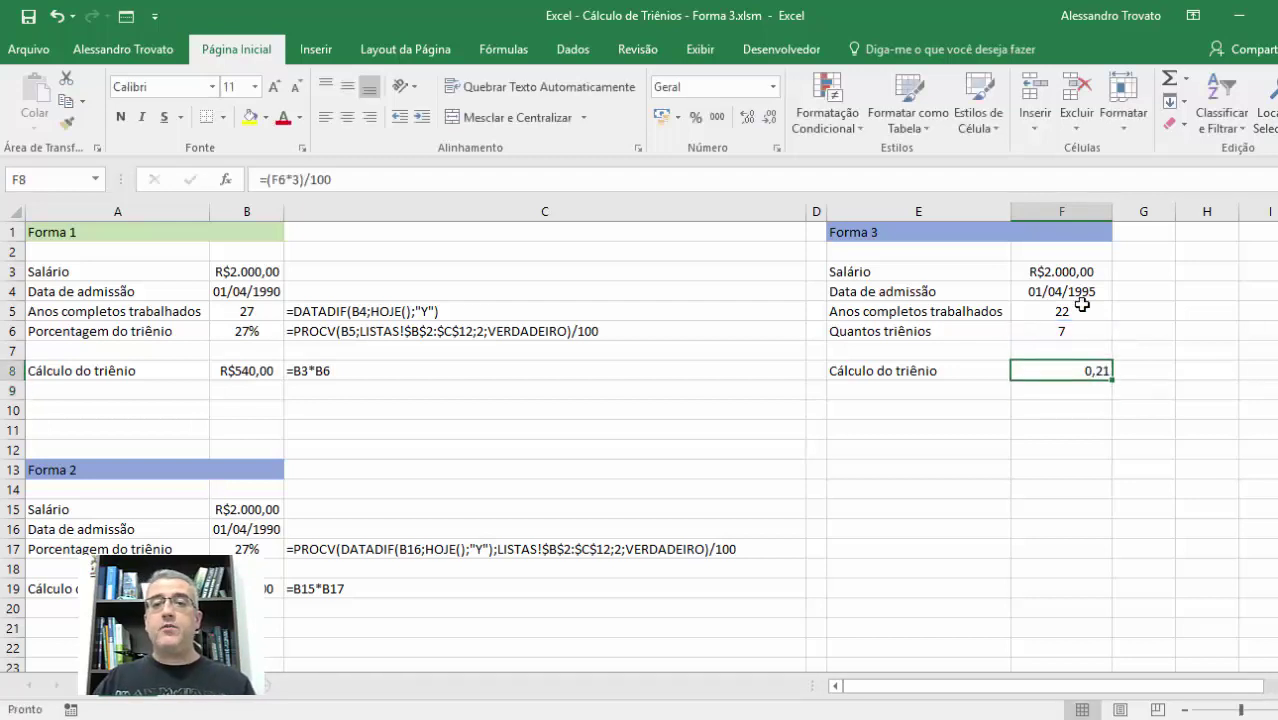
click(692, 120)
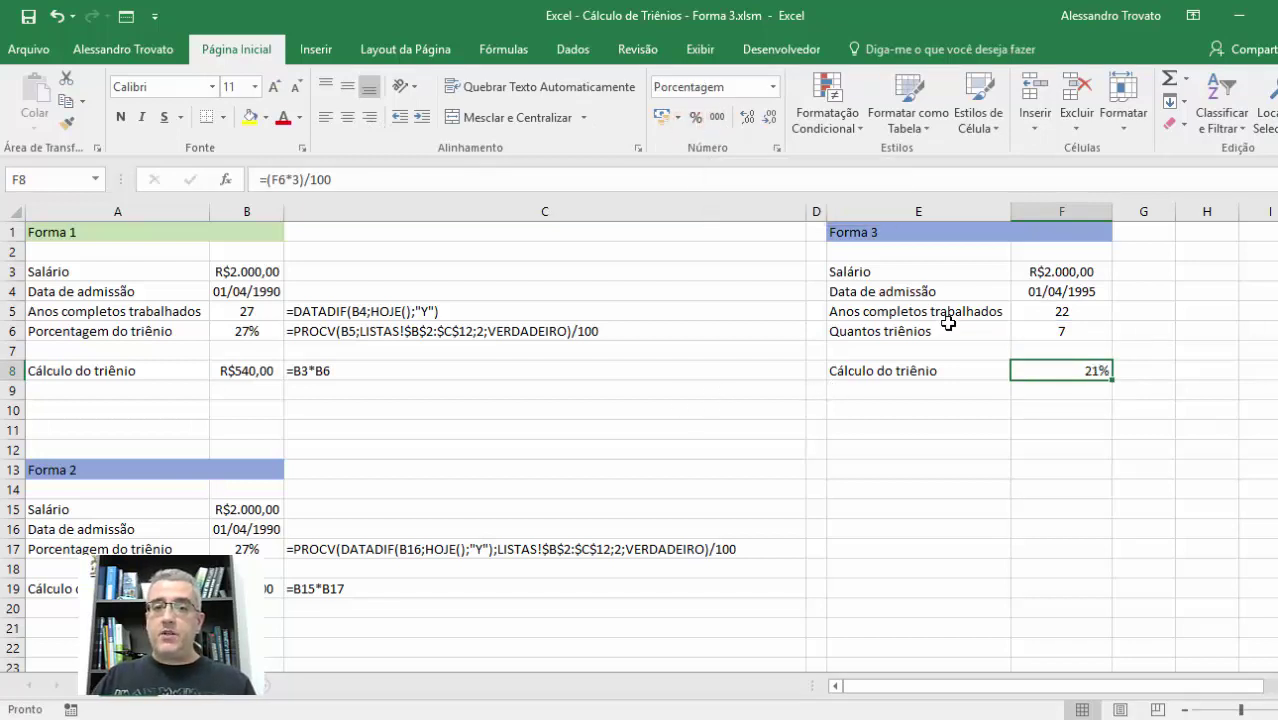
key(ctrl+Page_Down)
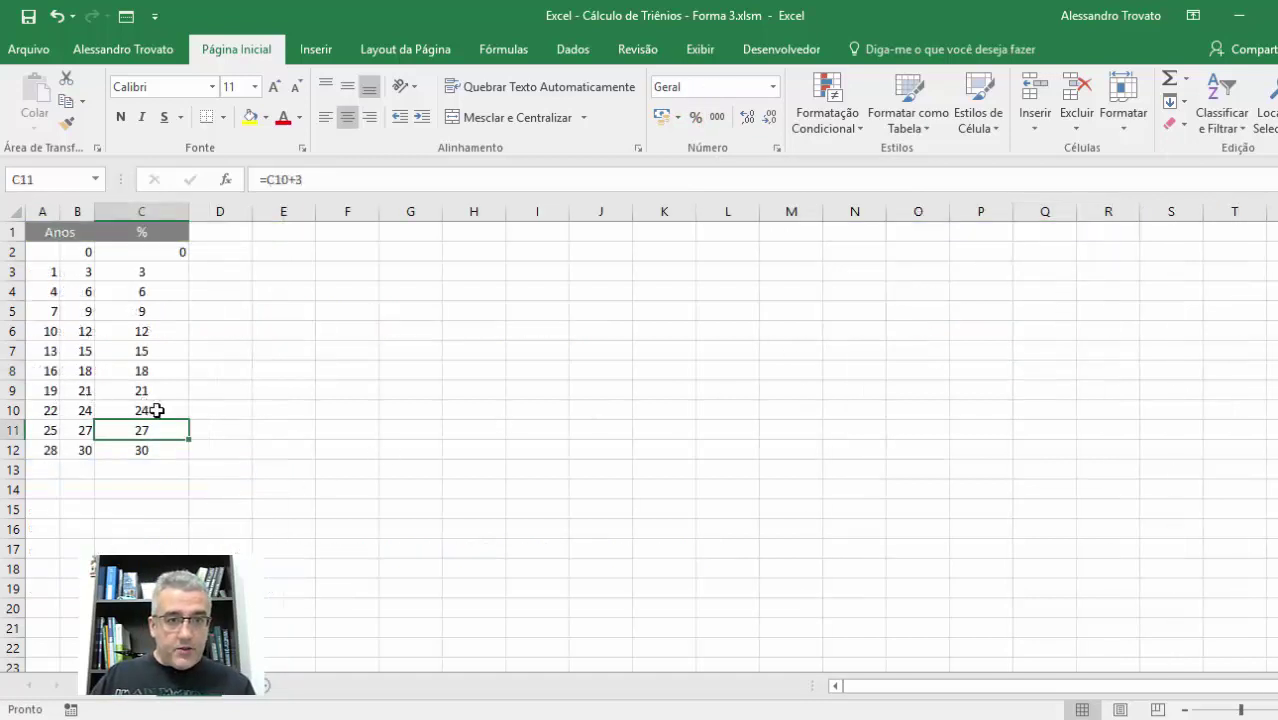
key(ctrl+Page_Up)
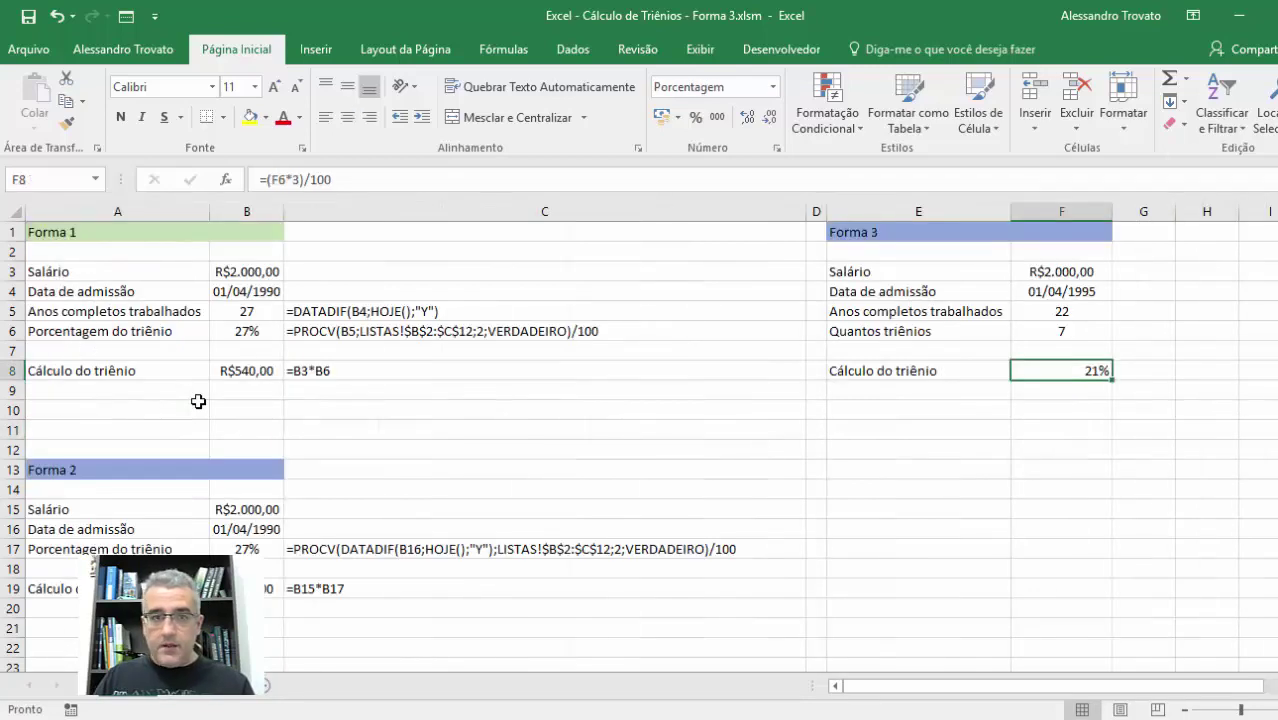
key(ctrl+Page_Down)
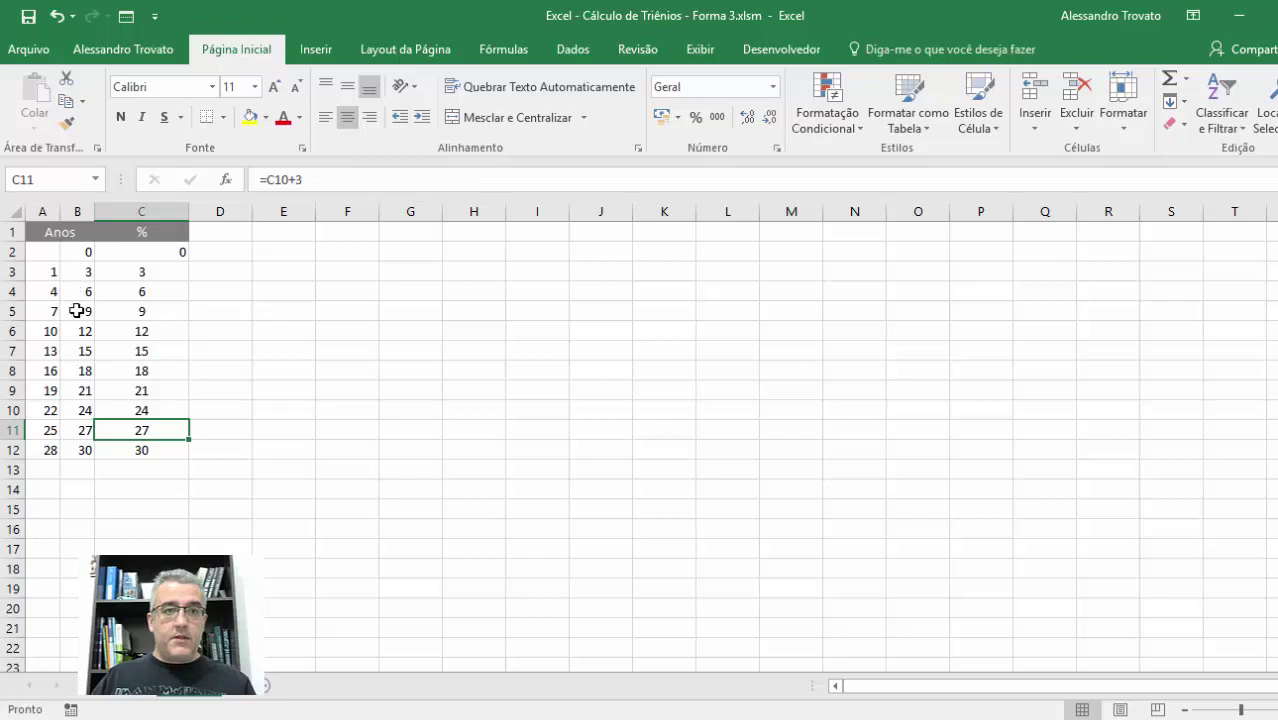
click(77, 393)
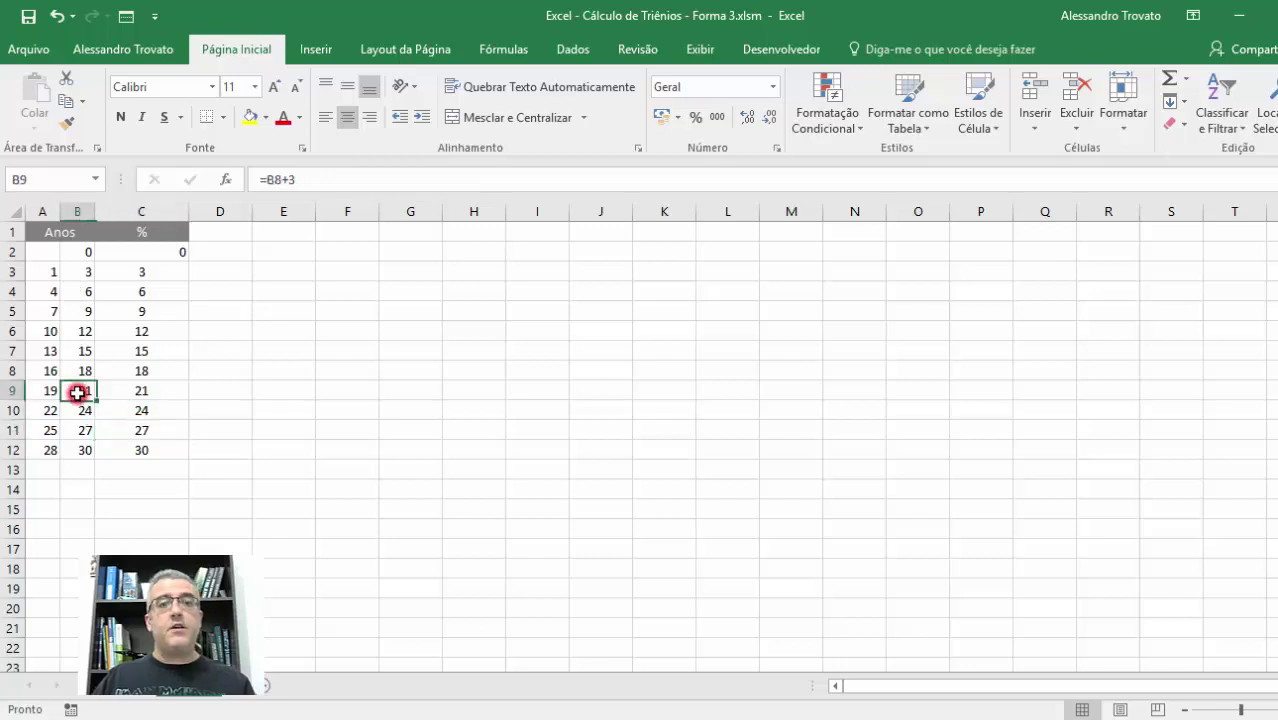
click(15, 390)
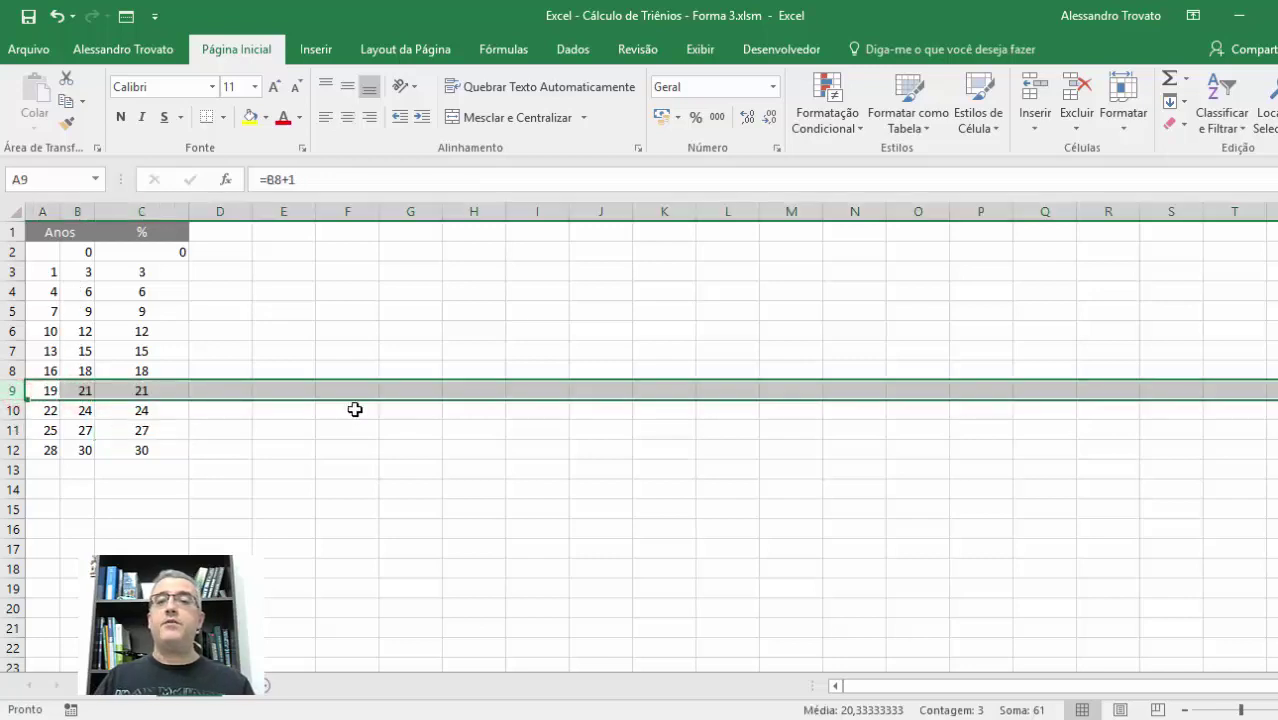
key(ctrl+Page_Up)
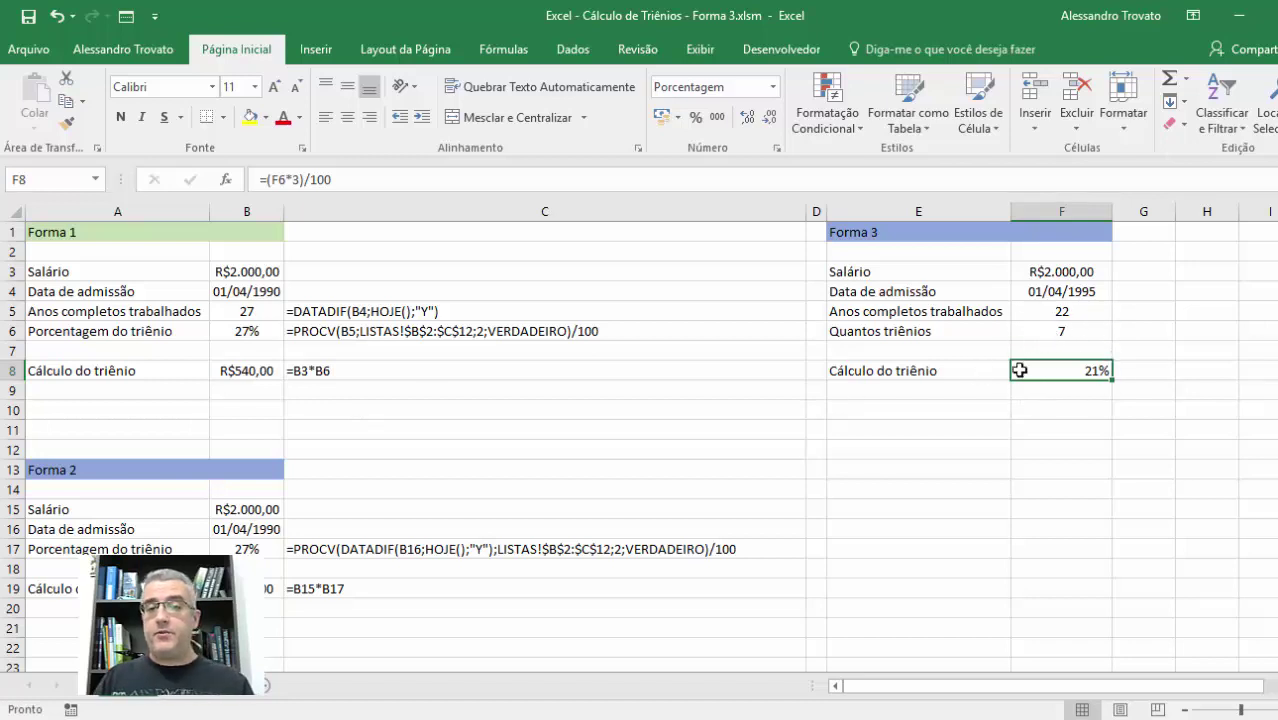
Step: Delete and then restore the percentage formula in F8
key(Delete)
key(Up)
key(Up)
key(Up)
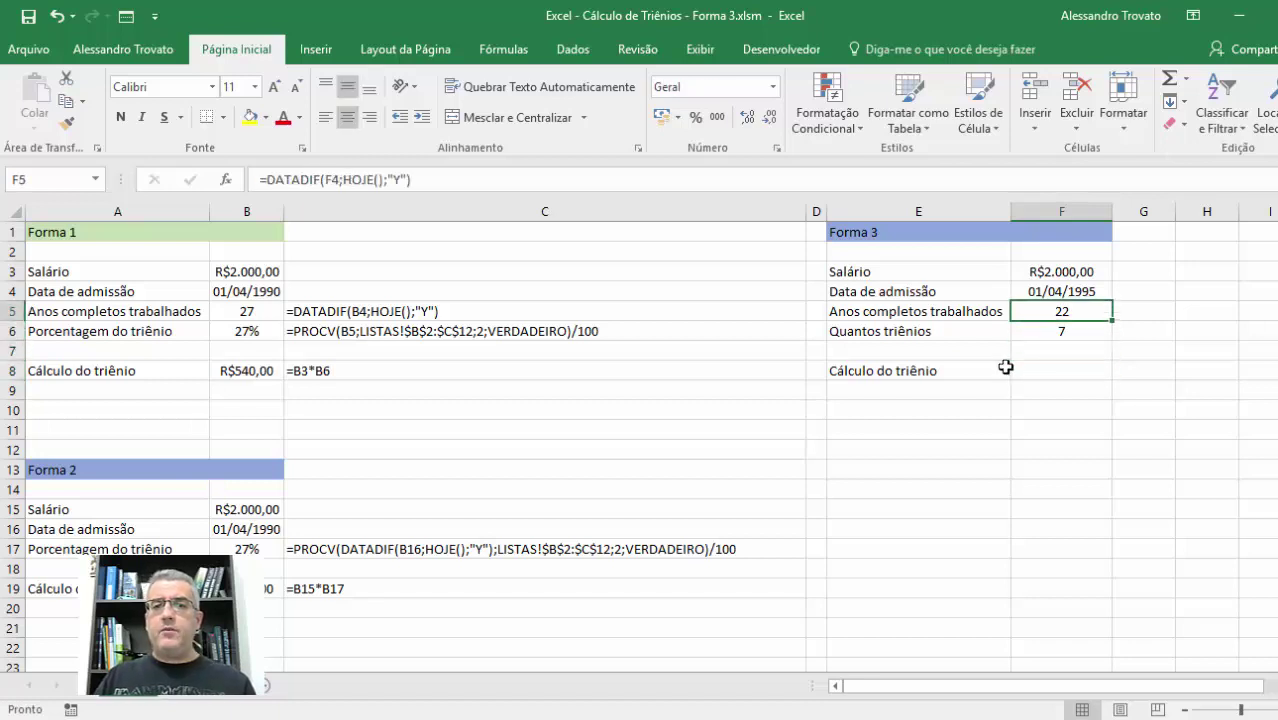
key(Down)
Step: Add an 'R$' label in E9 and =F3*F8 in F9 returning R$420,00
key(Down)
key(ctrl+z)
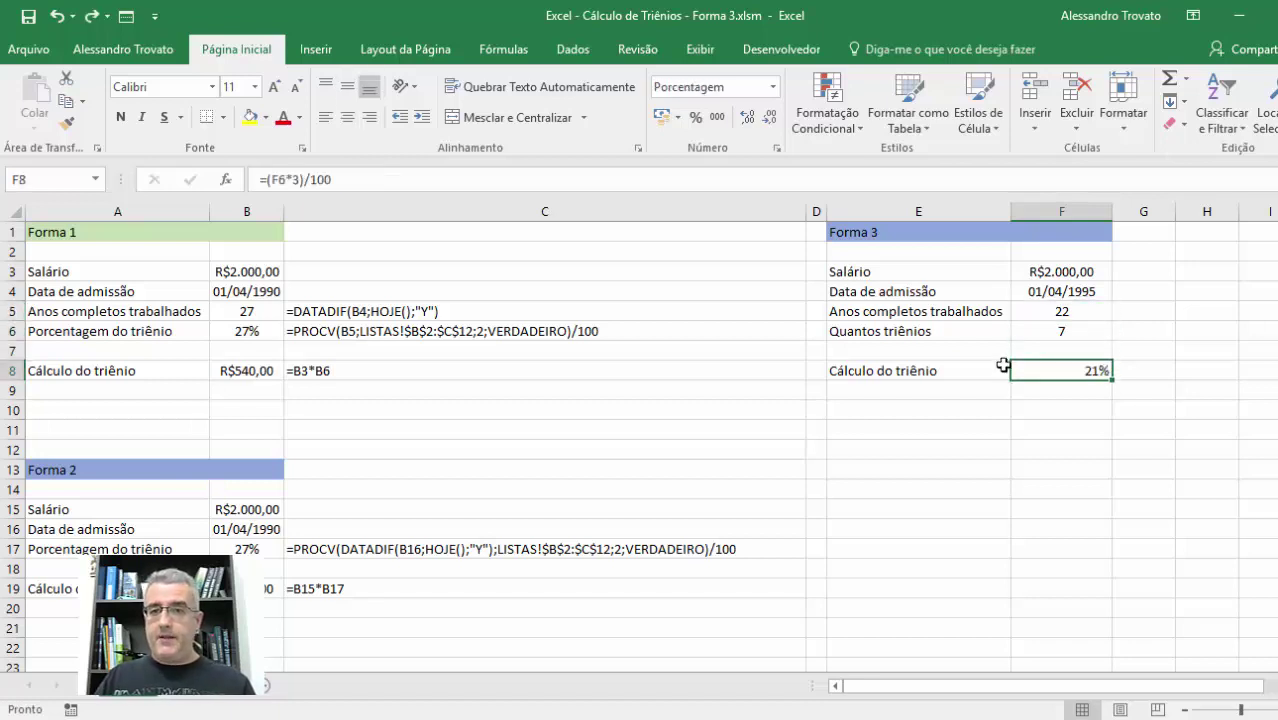
click(1003, 365)
key(Down)
text(R)
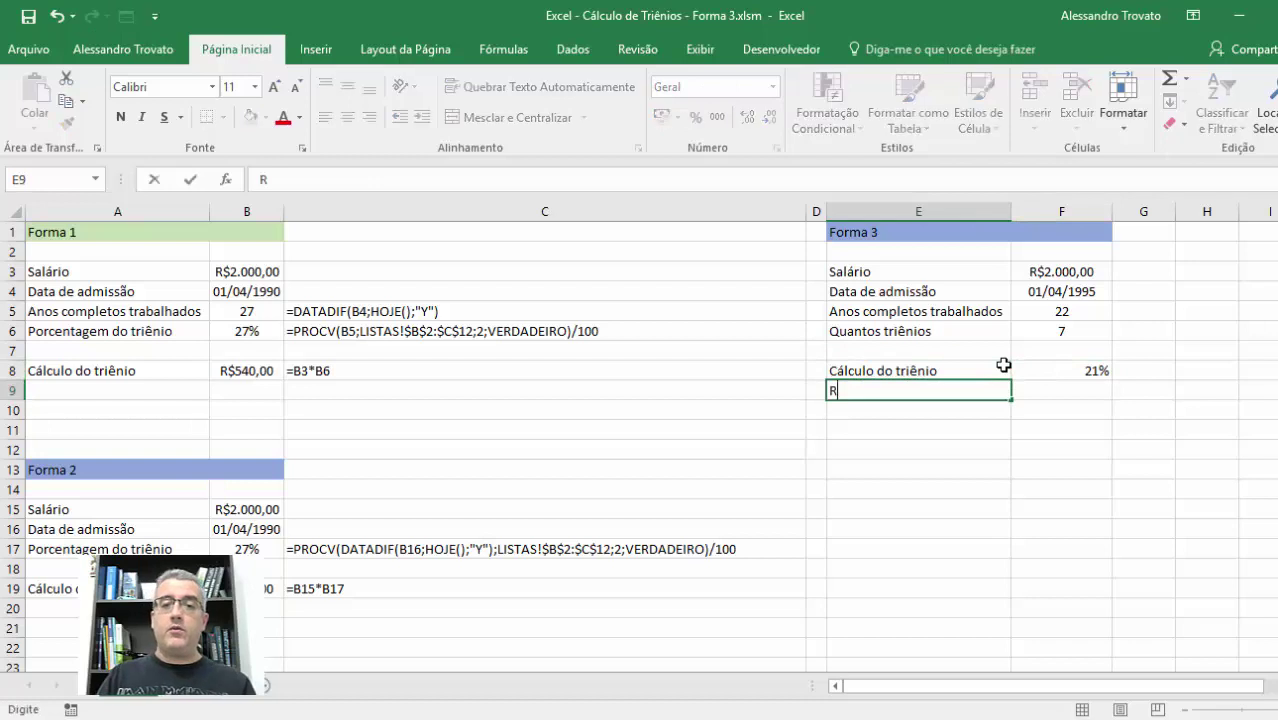
key(Tab)
text(=)
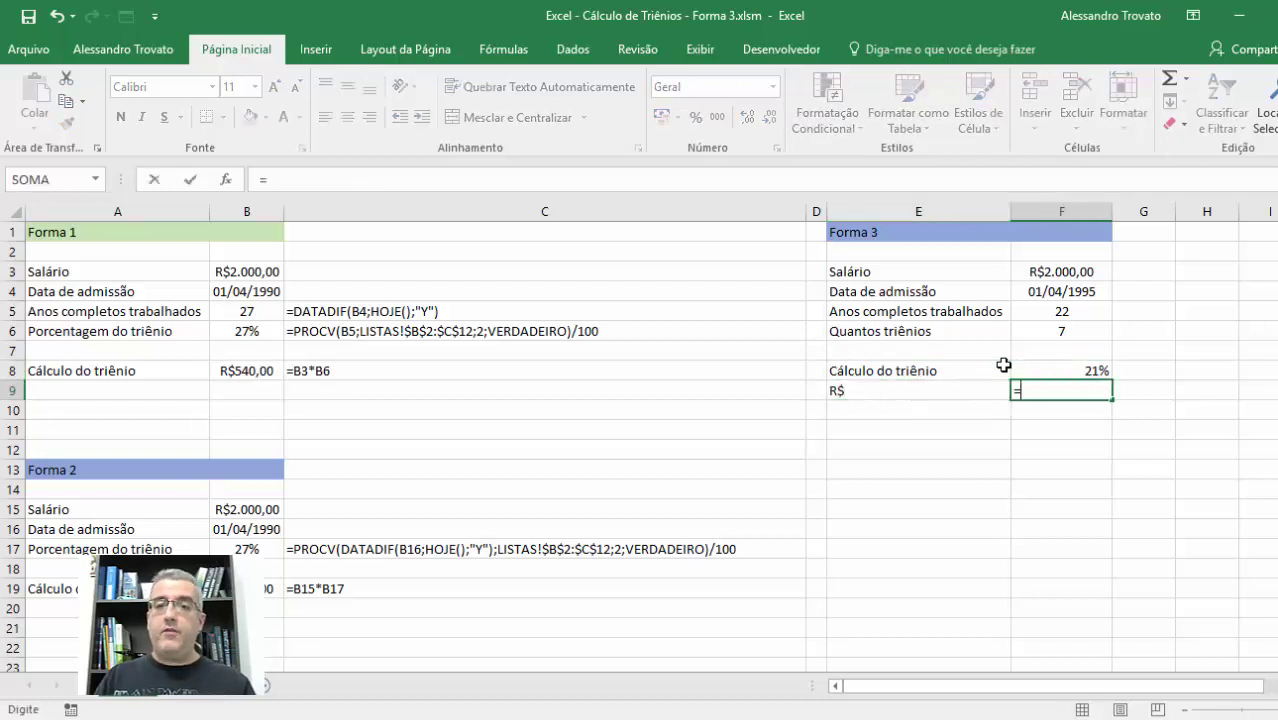
key(Up)
key(Up)
key(Up)
key(Up)
key(Up)
key(Up)
text(*)
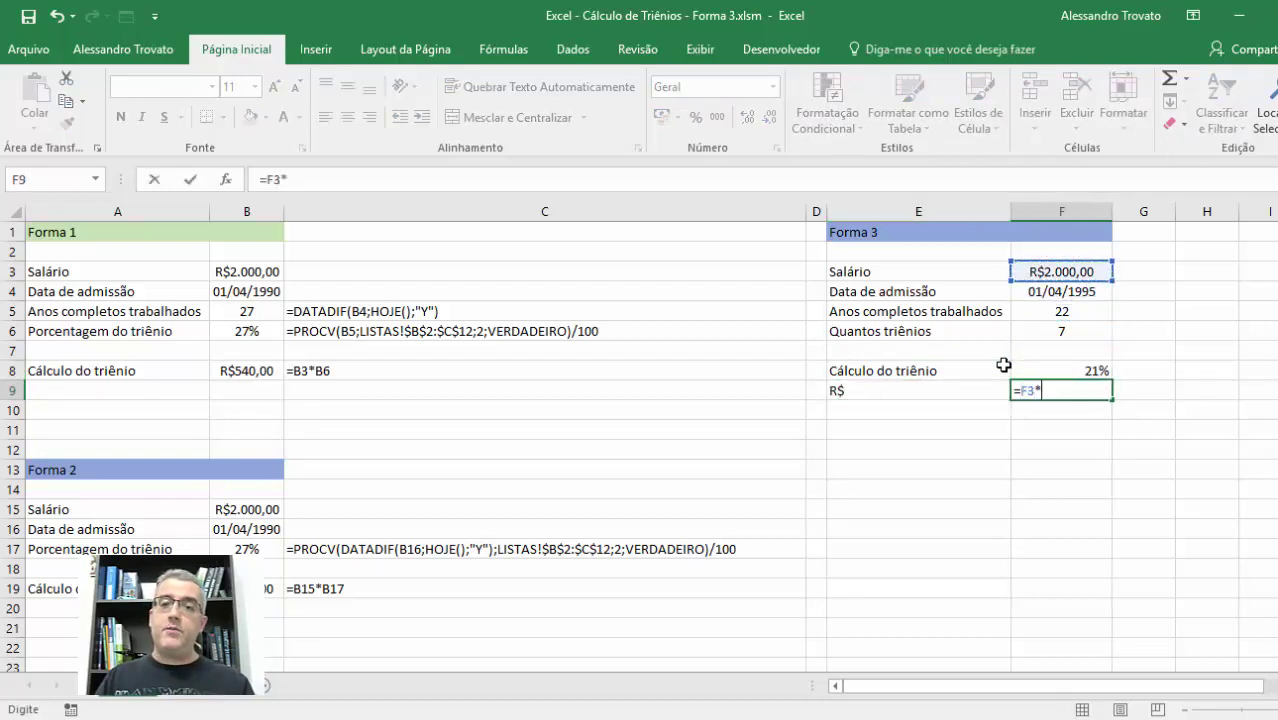
key(Up)
key(Return)
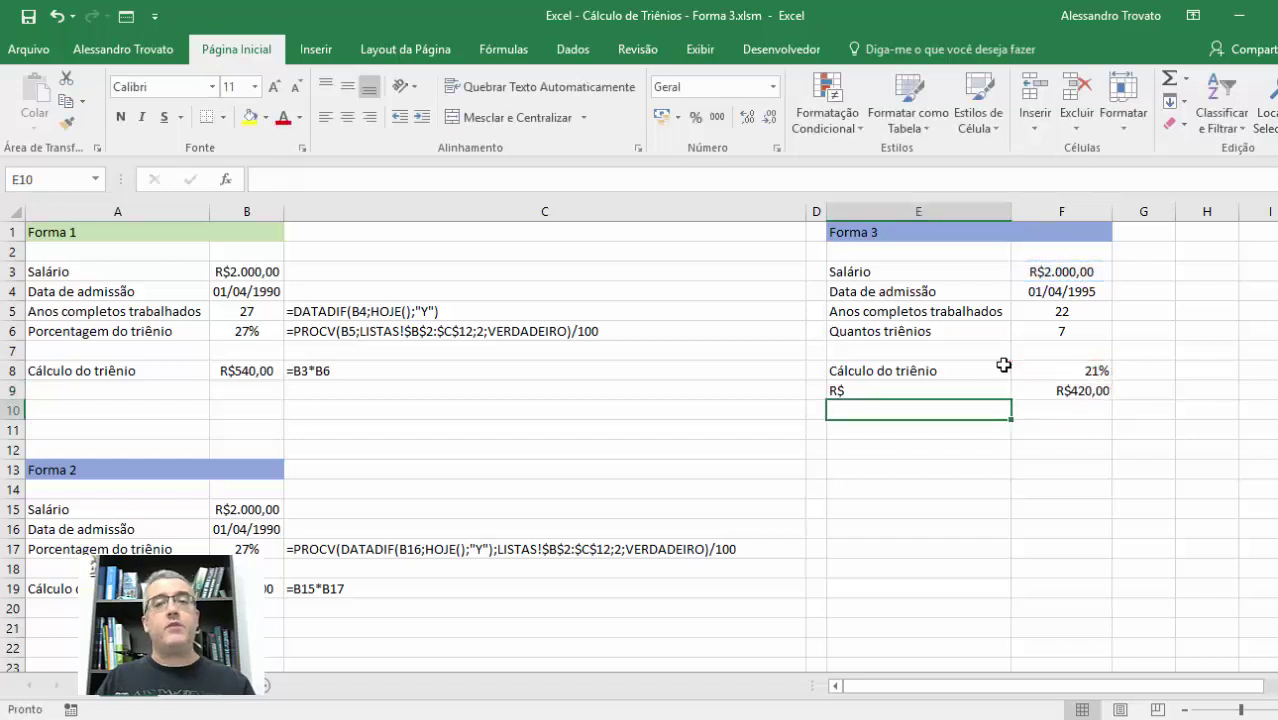
click(993, 442)
click(1019, 396)
click(993, 291)
Step: Copy the 'Salário' and 'Data de admissão' labels into E12:E13
click(1050, 371)
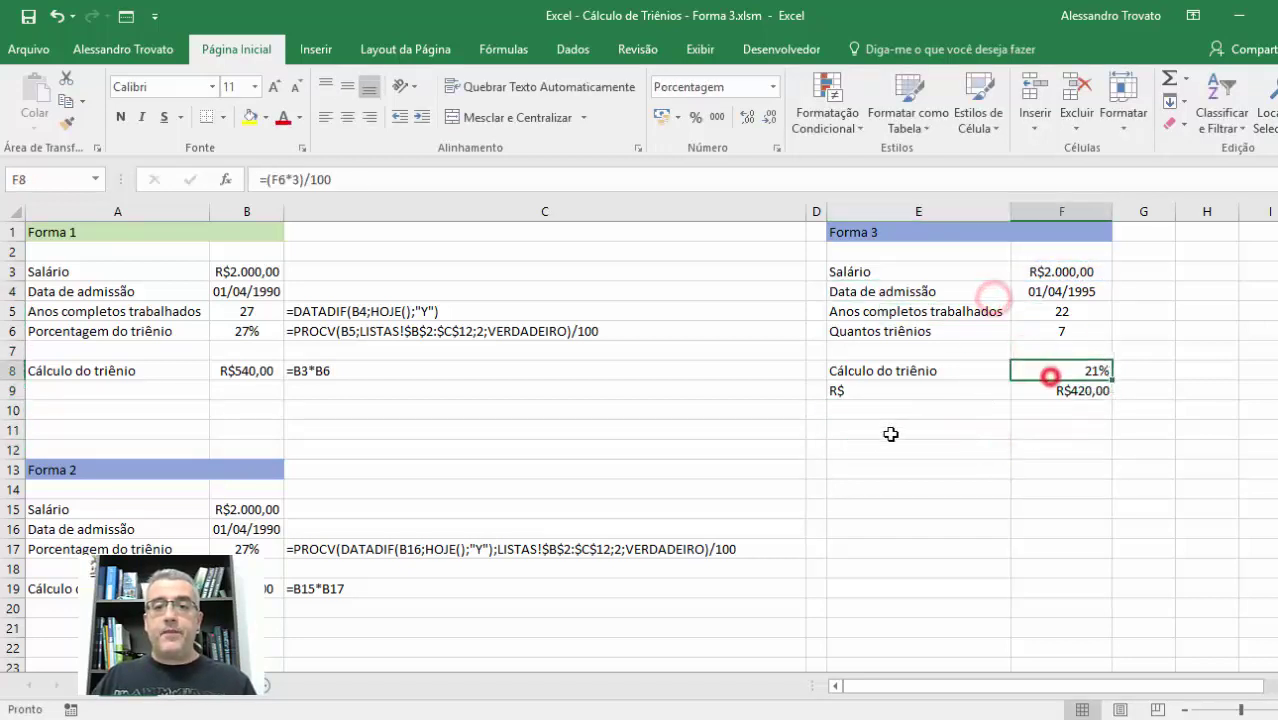
click(890, 432)
key(Up)
key(Up)
key(Up)
key(Up)
key(Up)
key(Up)
key(Up)
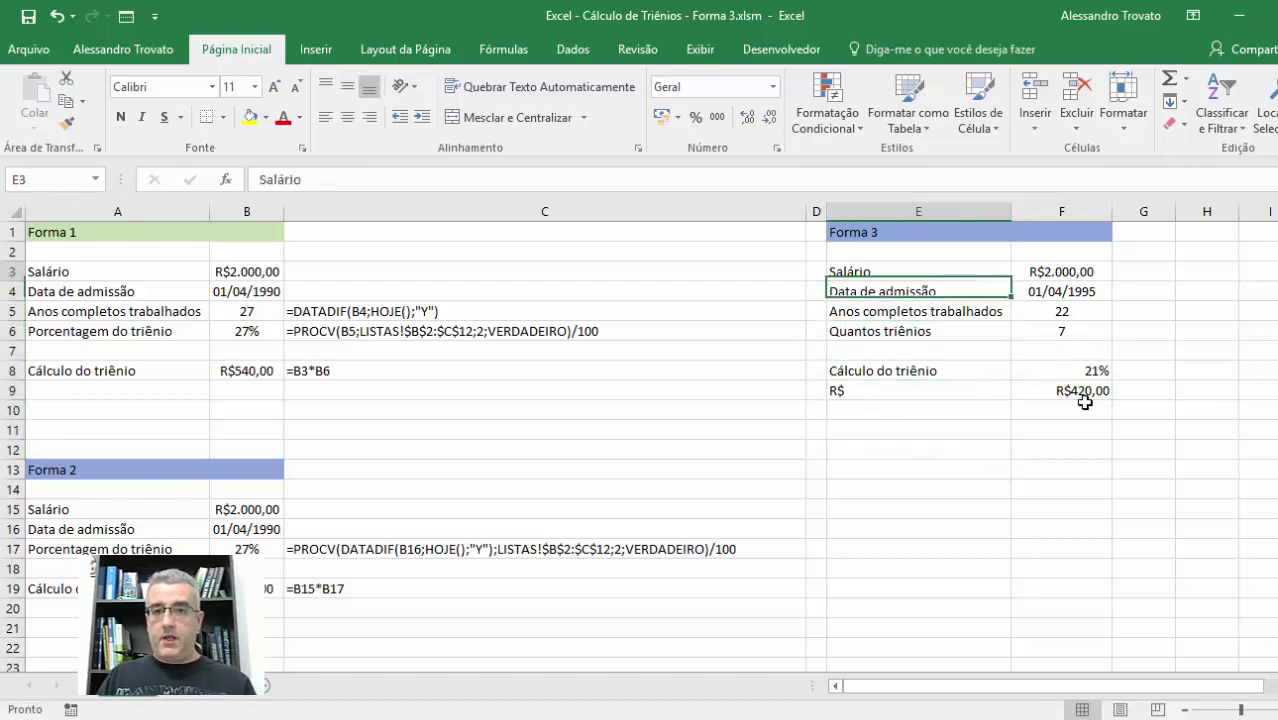
key(shift+Down)
key(shift+Down)
key(shift+Up)
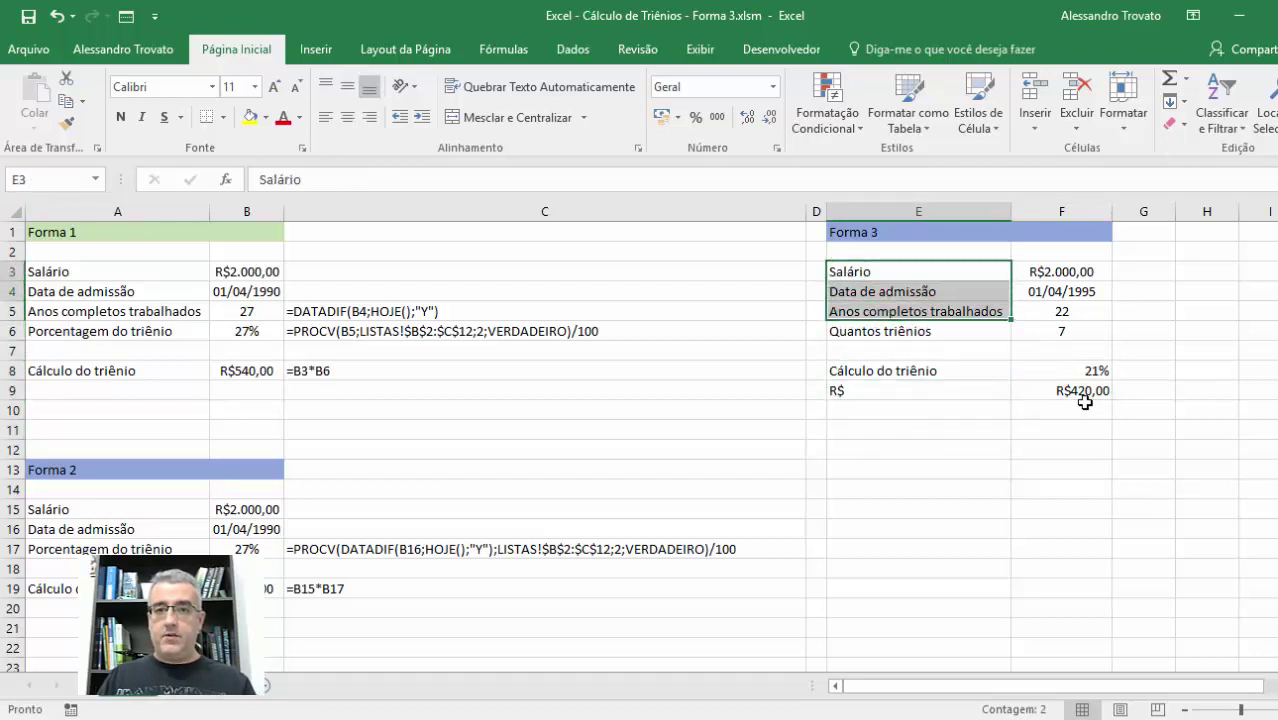
key(ctrl+c)
key(Down)
key(Down)
key(Down)
key(Down)
key(Down)
key(Down)
key(Down)
key(ctrl+v)
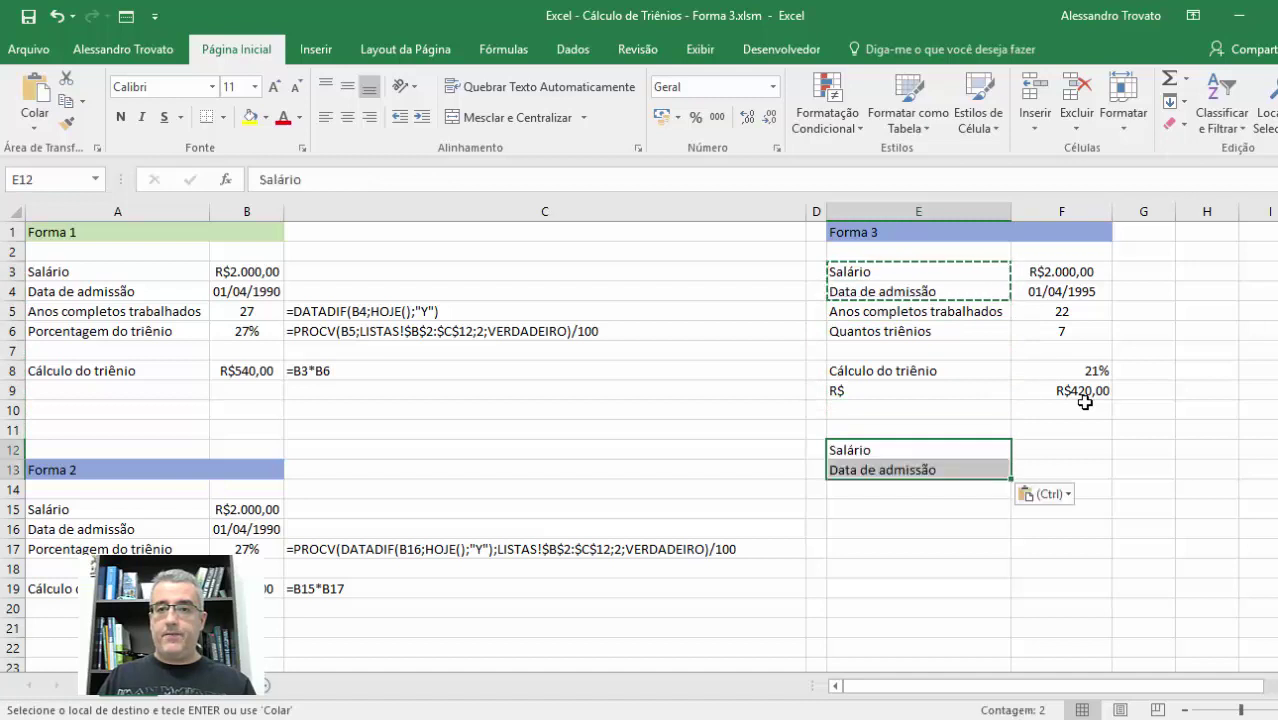
Step: Copy the R$2.000,00 salary from F3 into F12
key(Right)
key(Up)
key(Up)
key(Up)
key(Up)
key(Up)
key(Up)
key(Up)
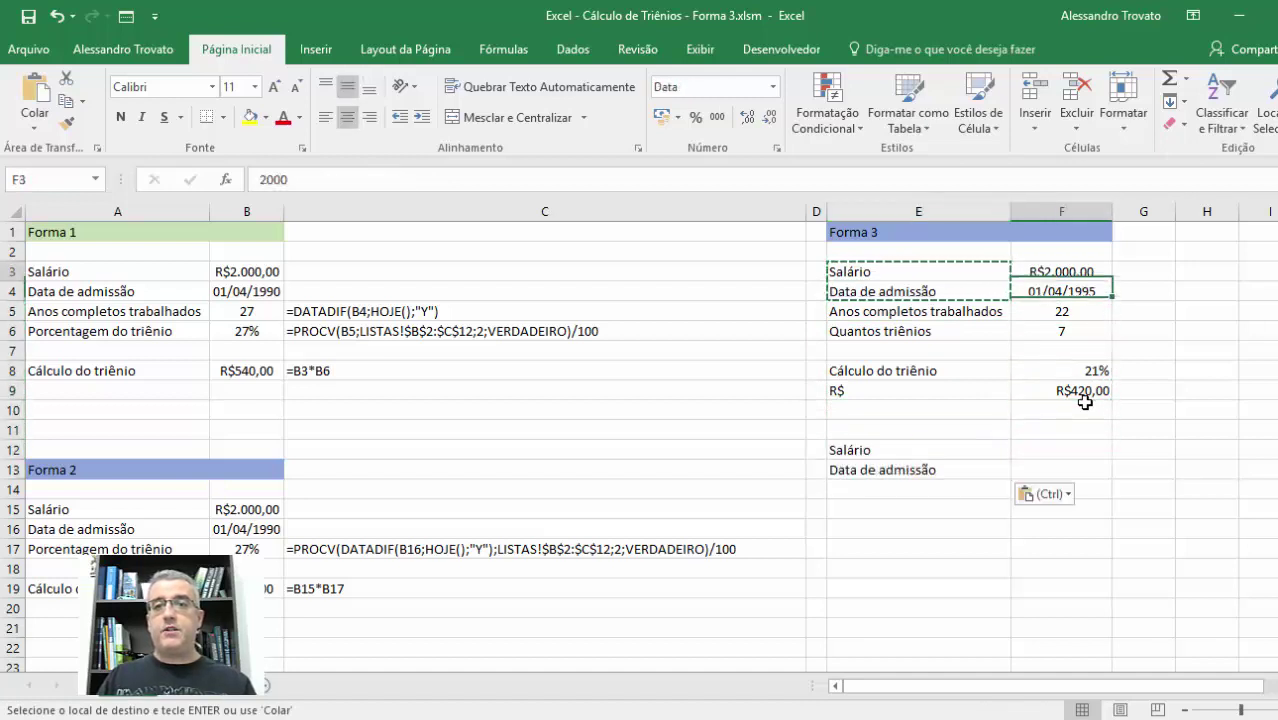
key(ctrl+c)
key(Down)
key(Down)
key(Down)
key(Down)
key(Down)
key(Down)
key(Down)
key(Down)
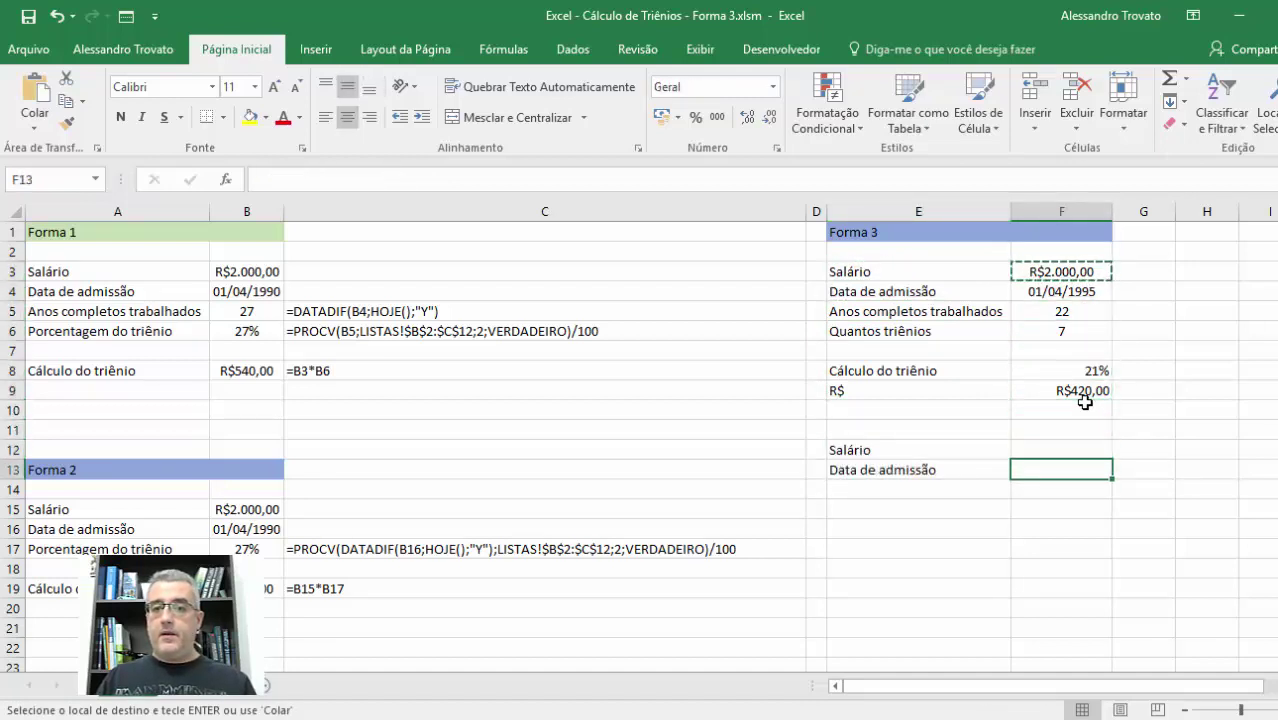
key(ctrl+v)
key(Down)
Step: Enter admission date 01/04/1995 in F13 and an 'R$' label in E14
text(01/04*)
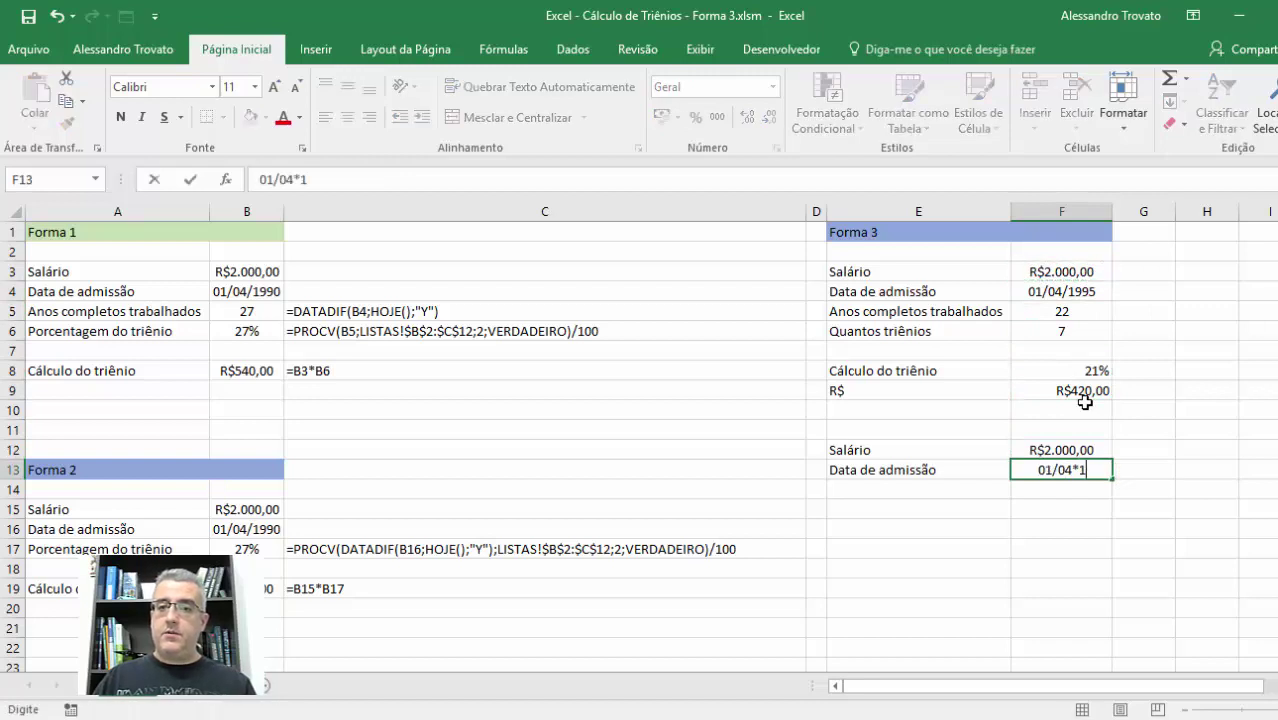
text(1995)
key(BackSpace)
key(BackSpace)
key(BackSpace)
key(BackSpace)
key(BackSpace)
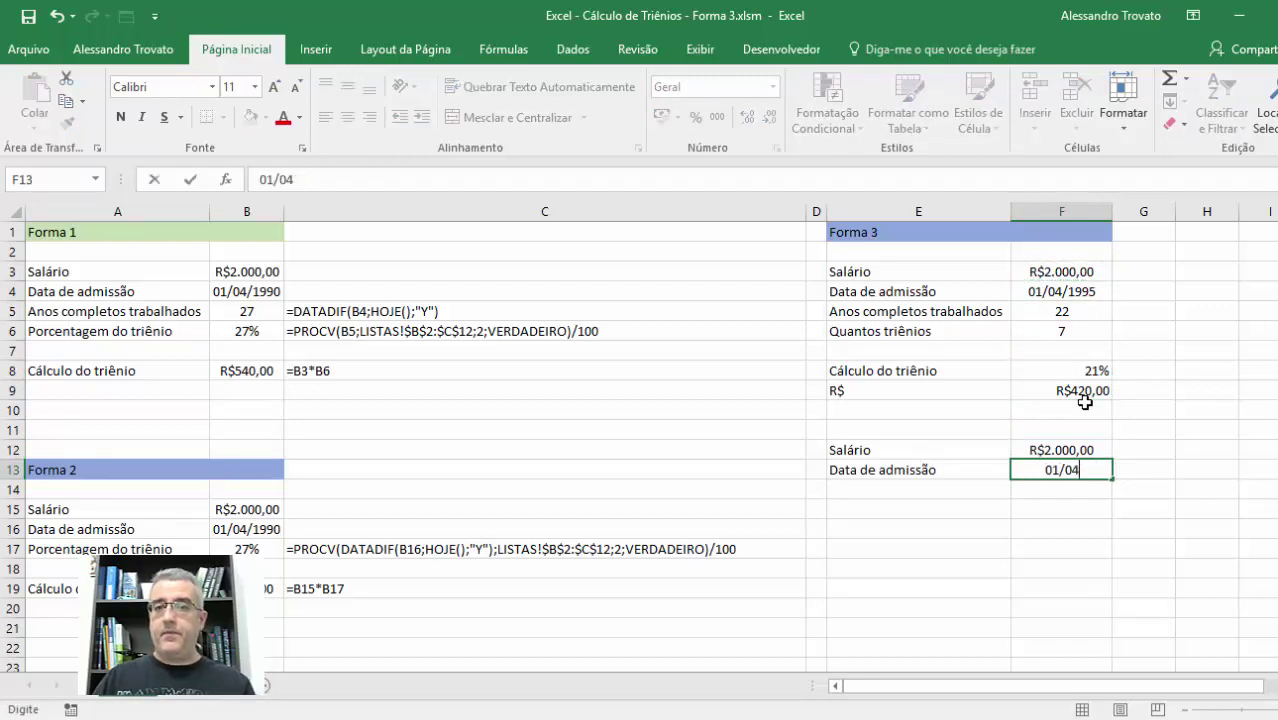
text(/1995)
key(Return)
key(Left)
text(R)
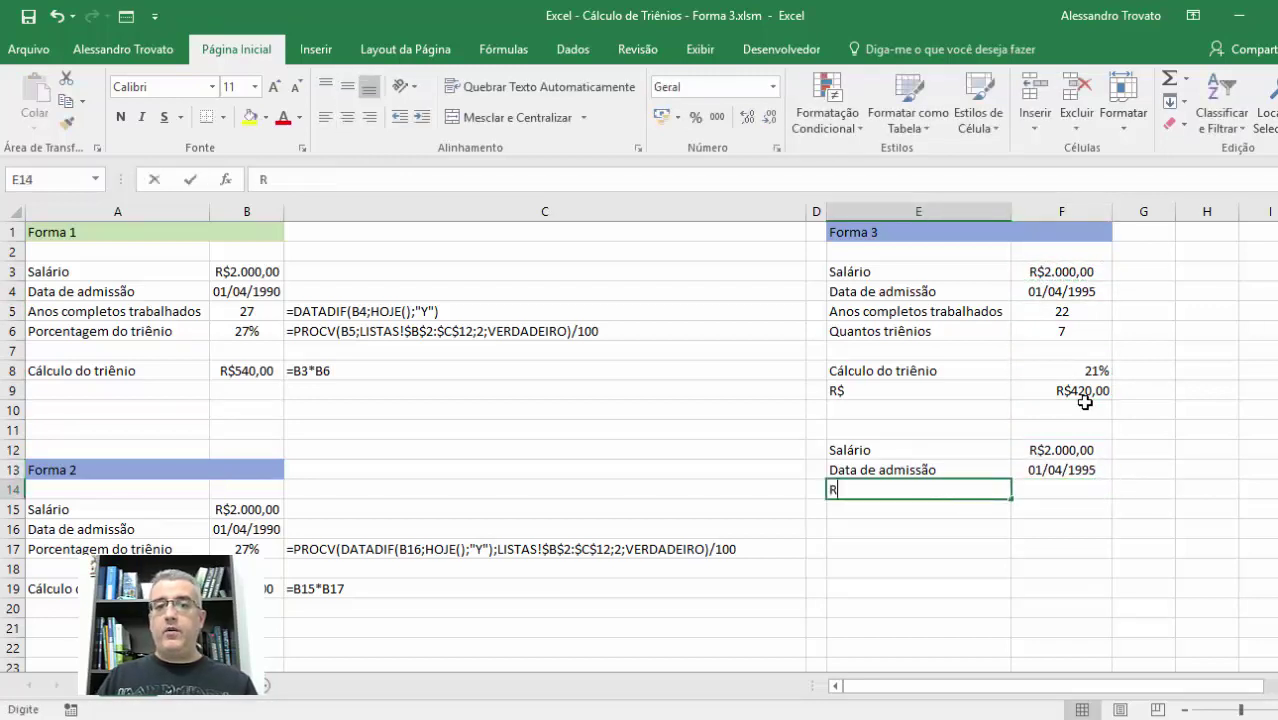
text($)
key(Right)
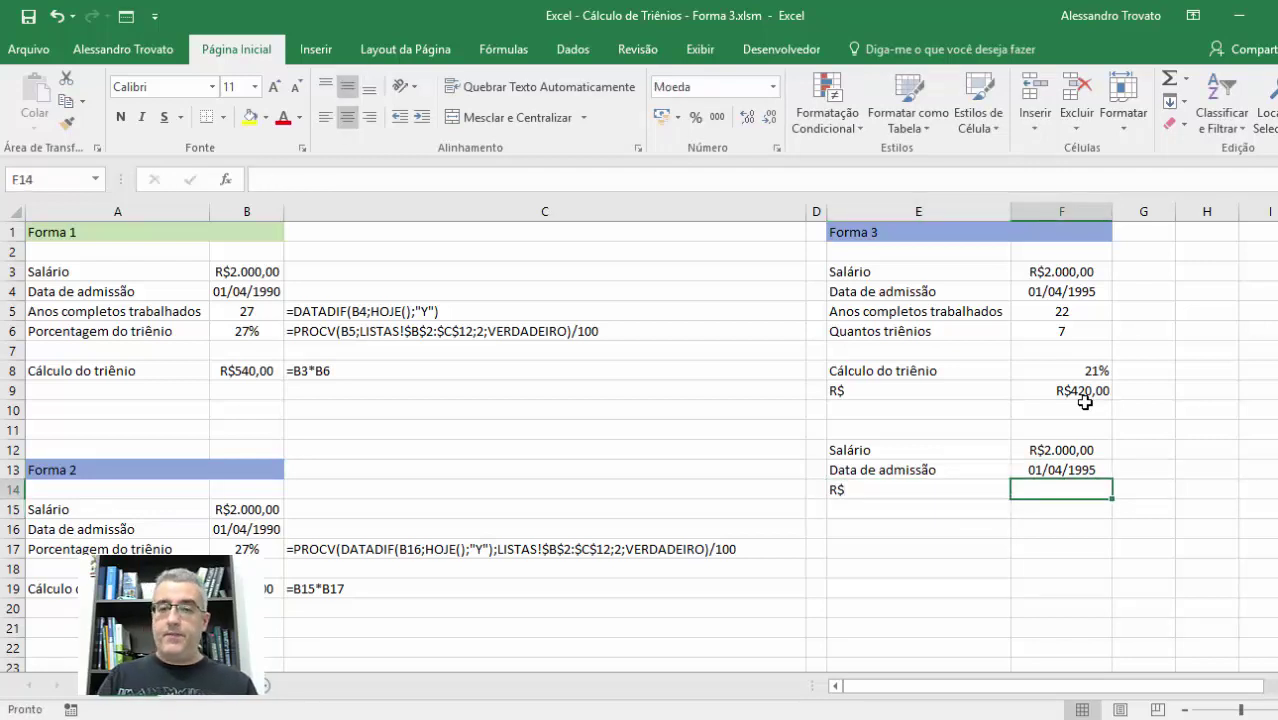
Step: Enter =DATADIF(F13;HOJE();"Y") in F14 to count full years since the admission date
text(=data()
key(BackSpace)
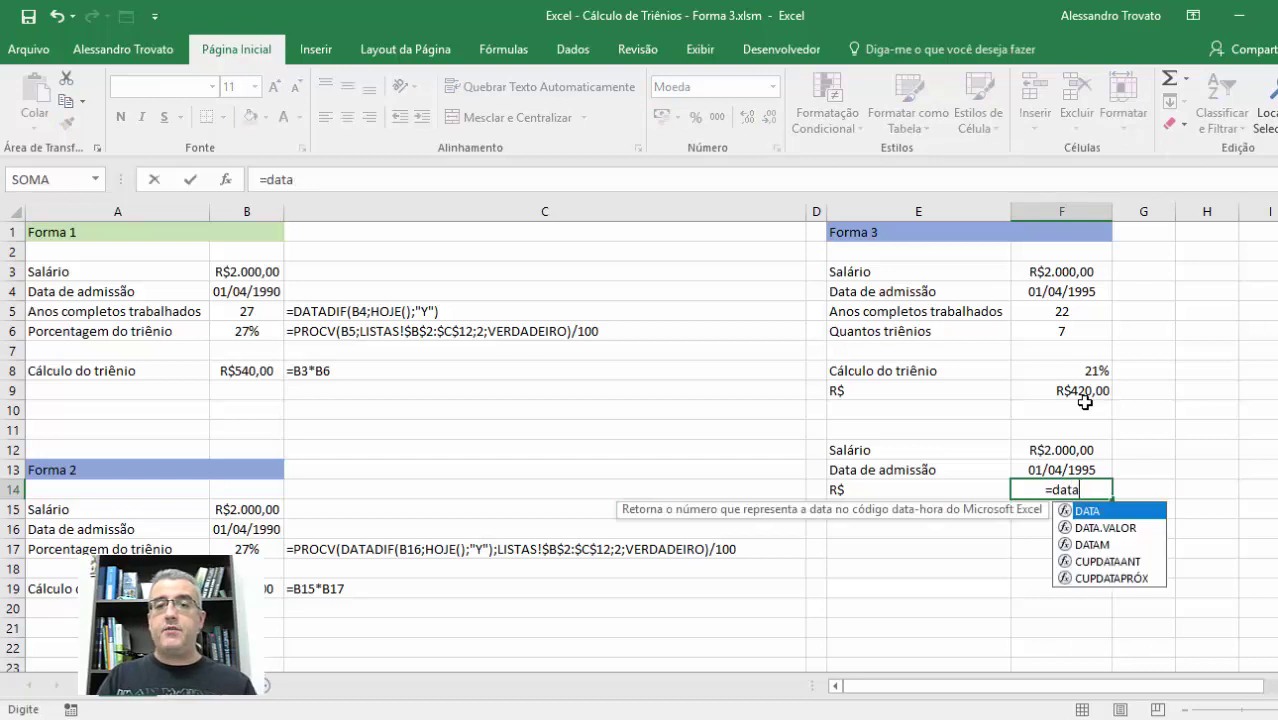
text(dif()
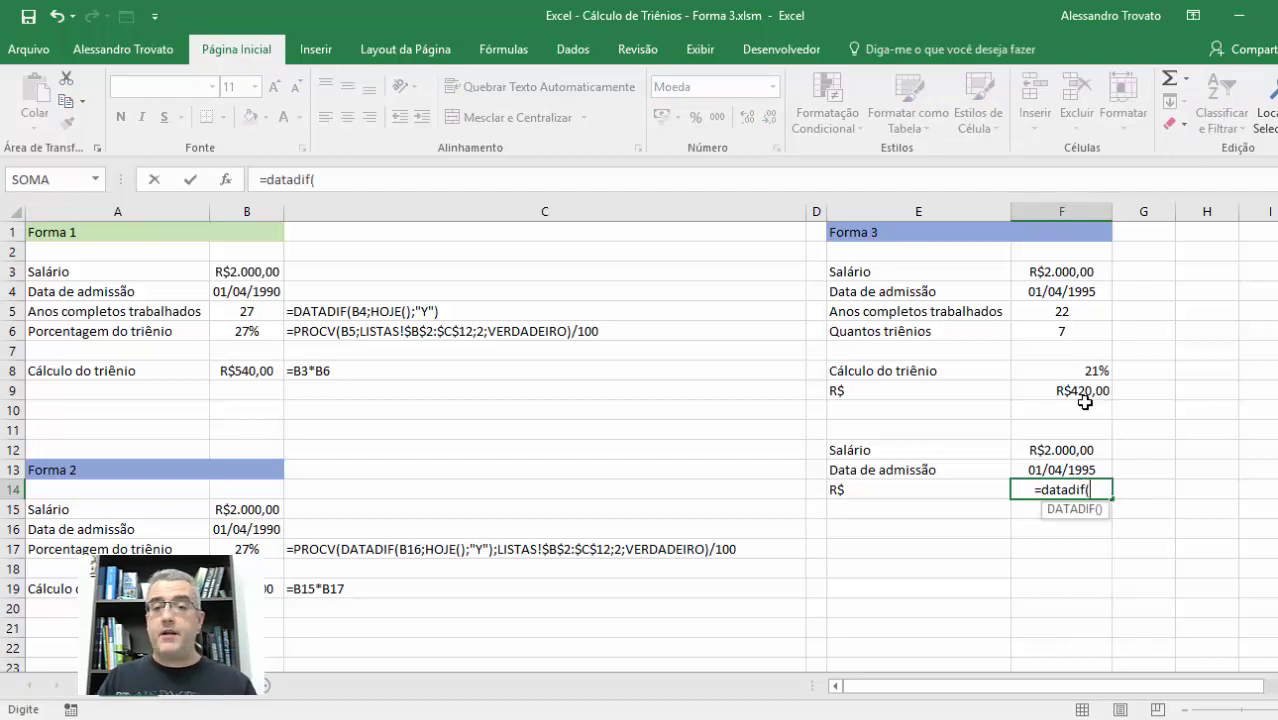
key(Up)
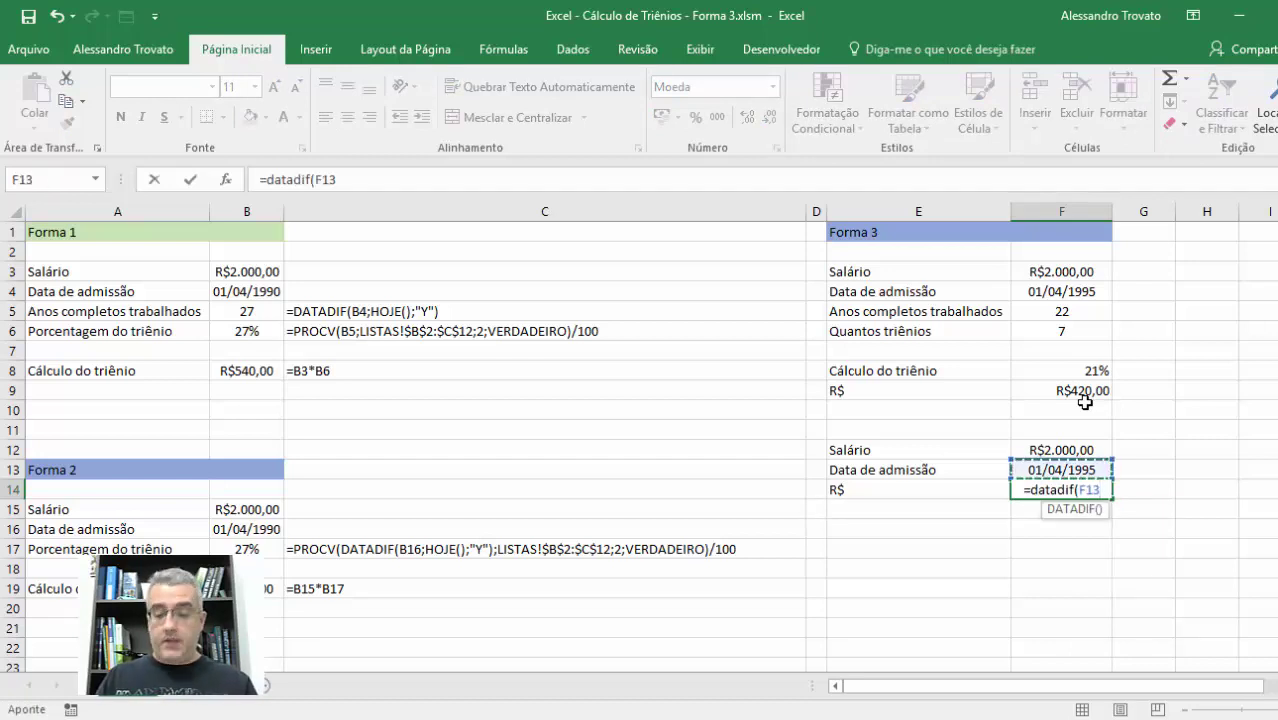
text(;hoje)
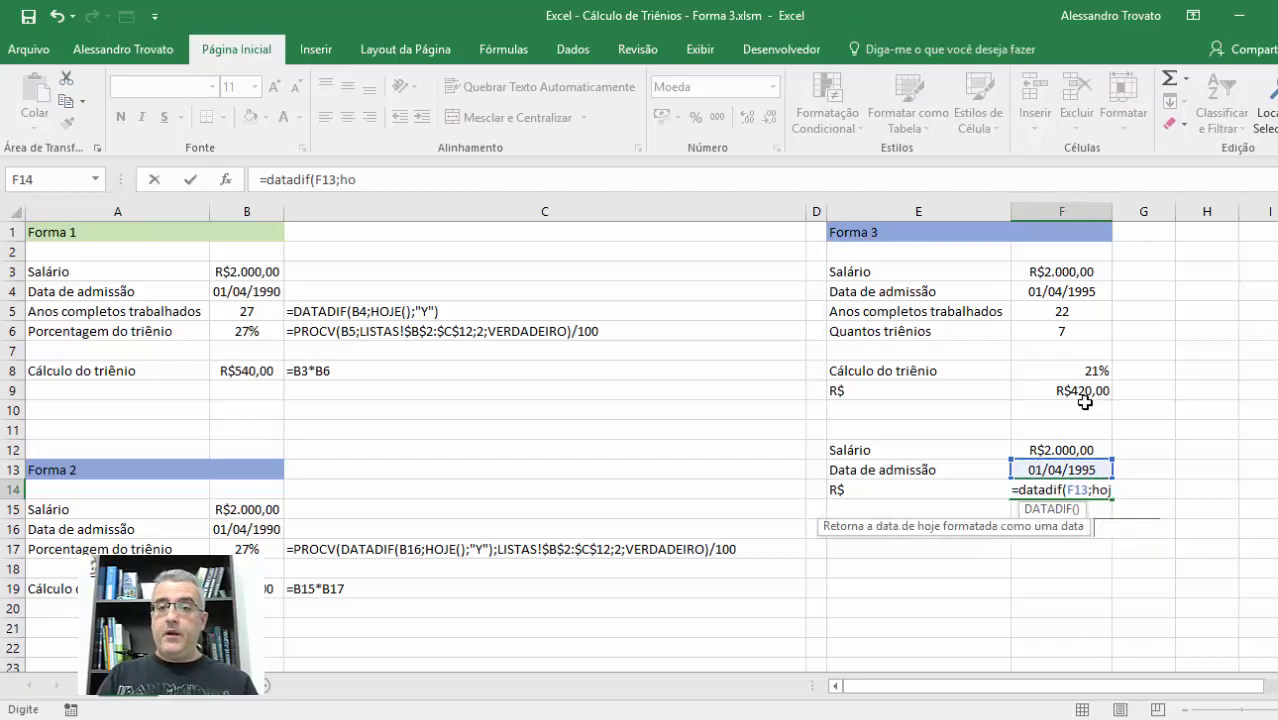
text(();)
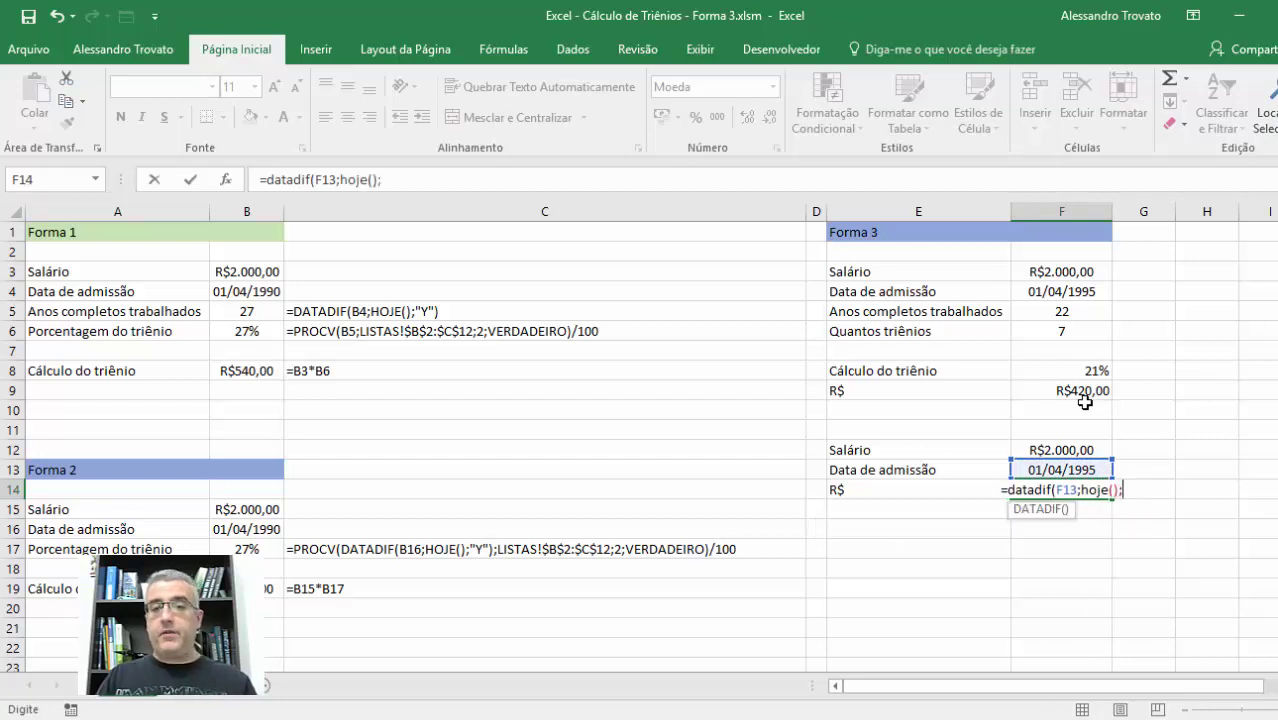
text(")
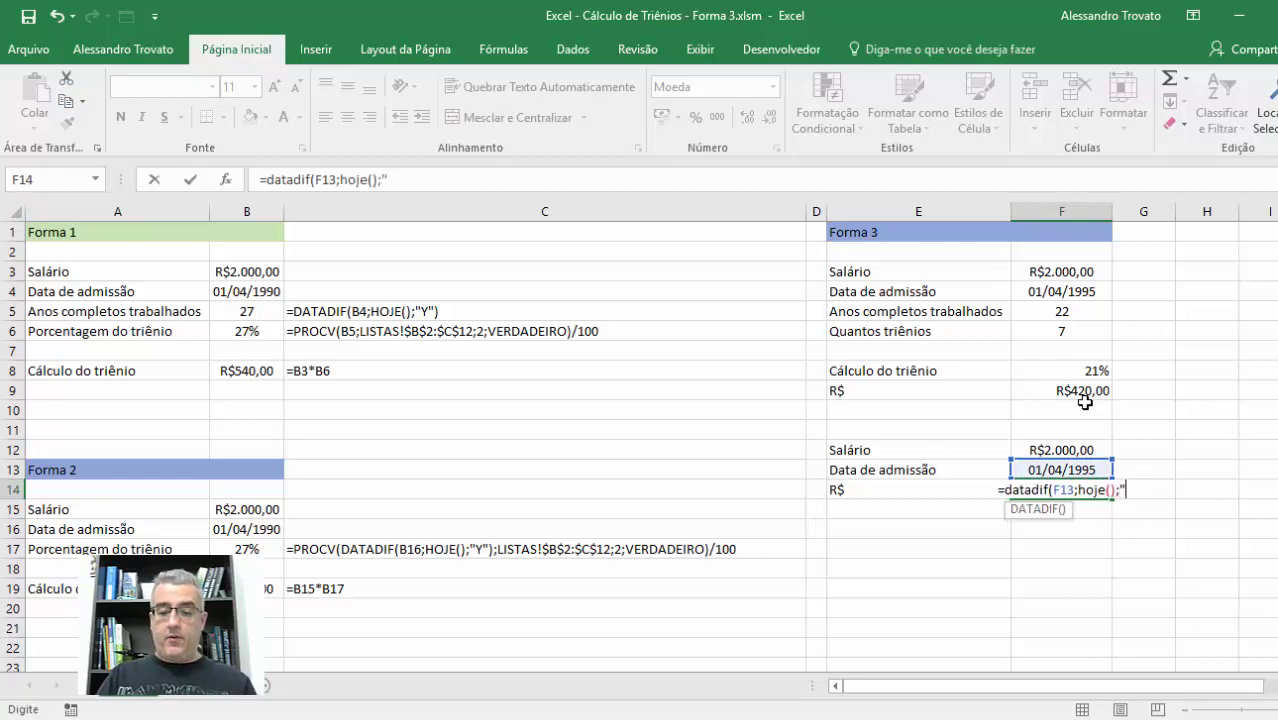
text(Y"))
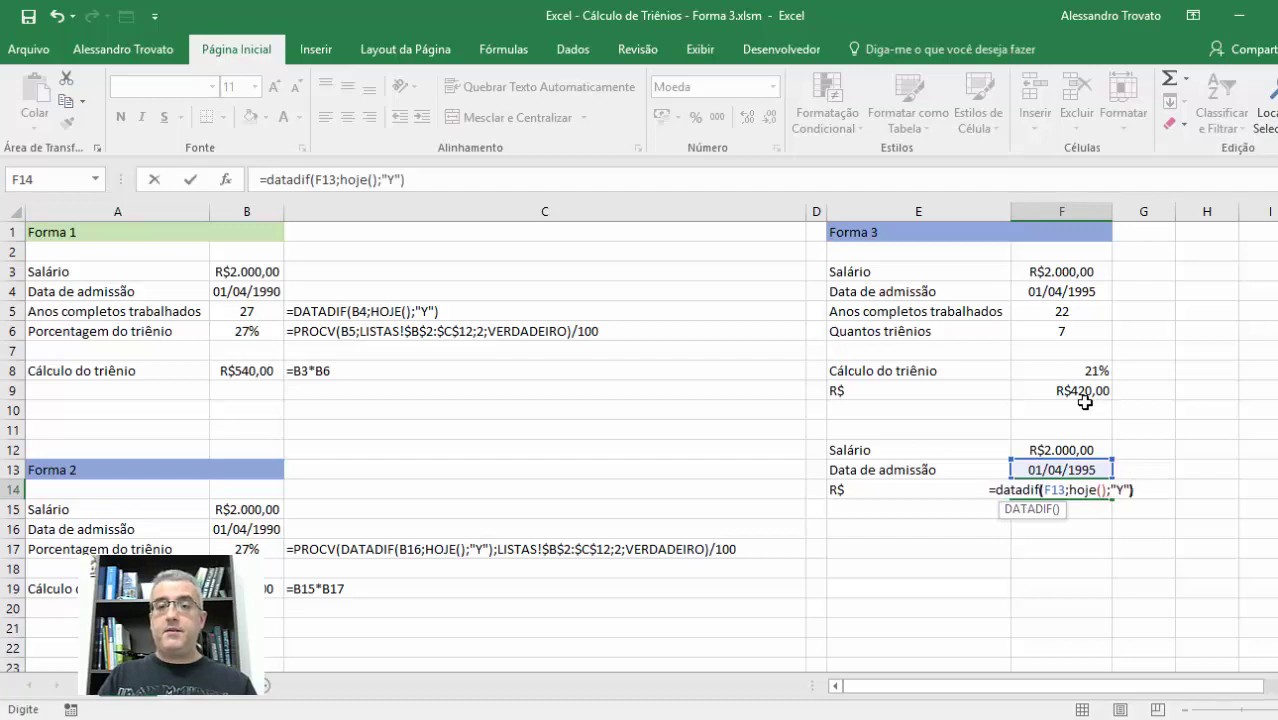
key(Return)
Step: Change F14's number format from Moeda to Número so it shows 22
key(Up)
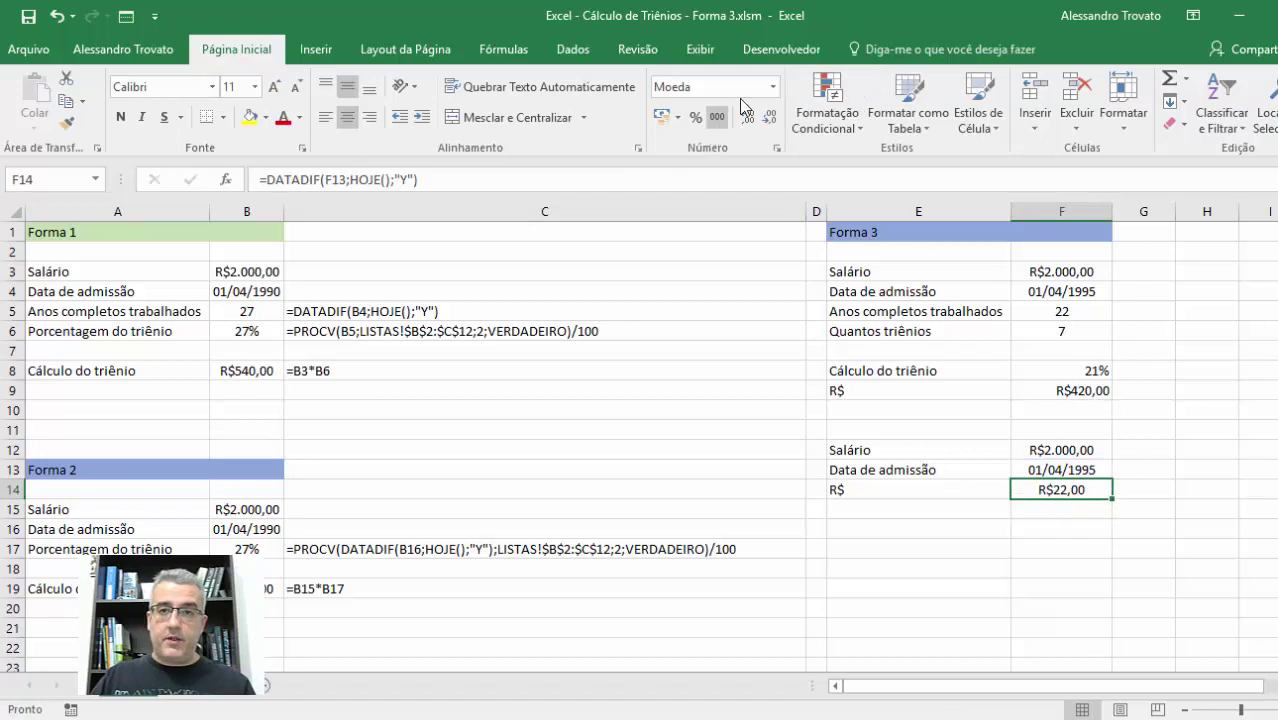
click(773, 87)
click(746, 156)
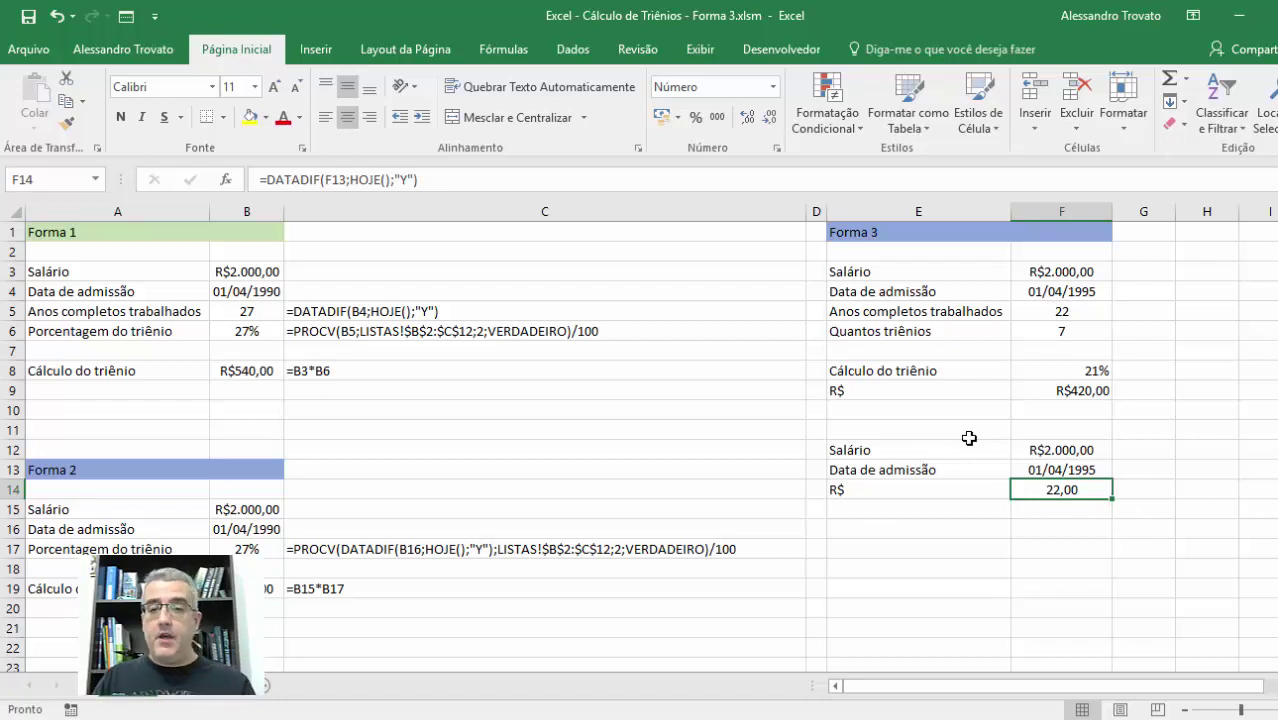
Step: Wrap F14 as =QUOCIENTE(DATADIF(F13;HOJE();"Y");3) and remove decimals so it shows 7
key(F2)
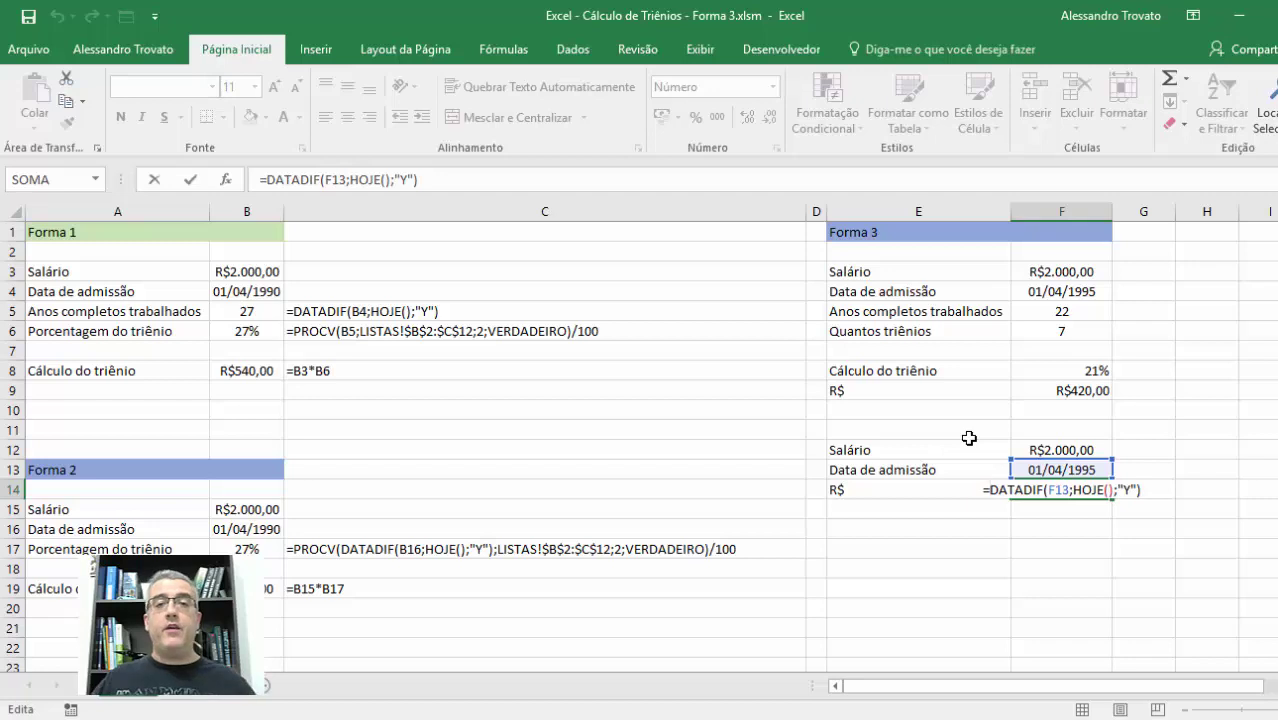
text(qu)
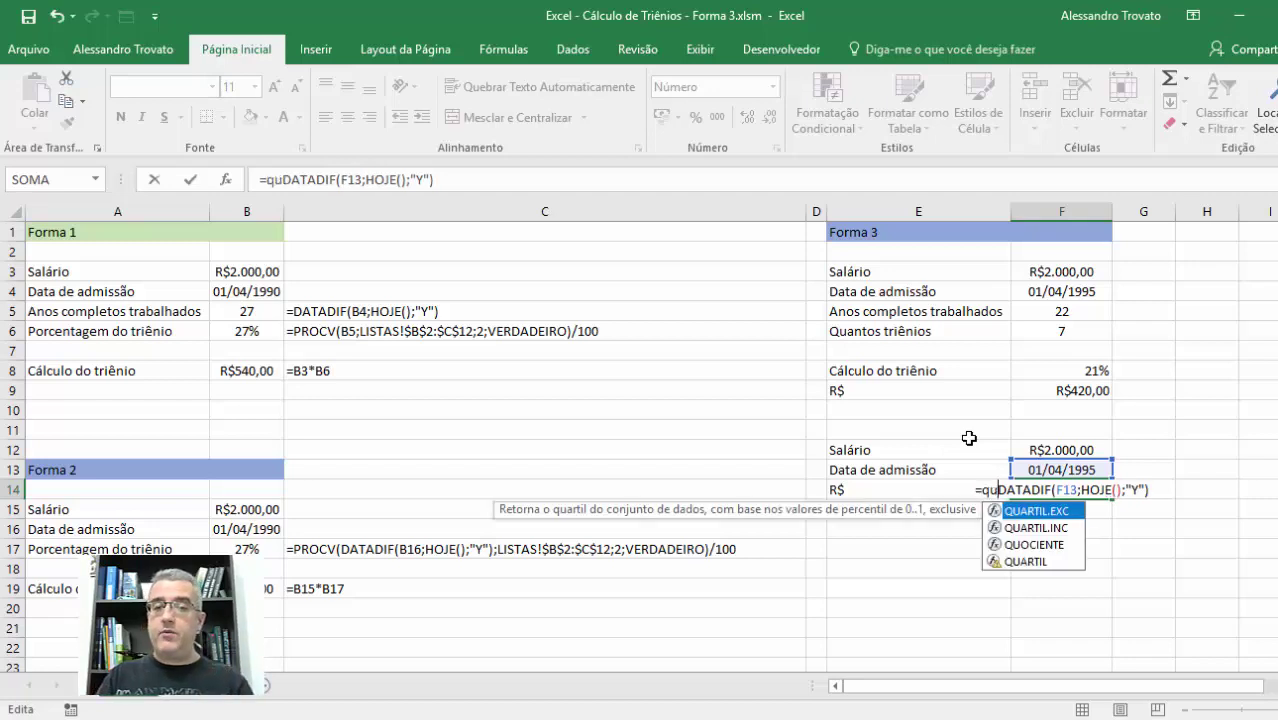
text(ociente)
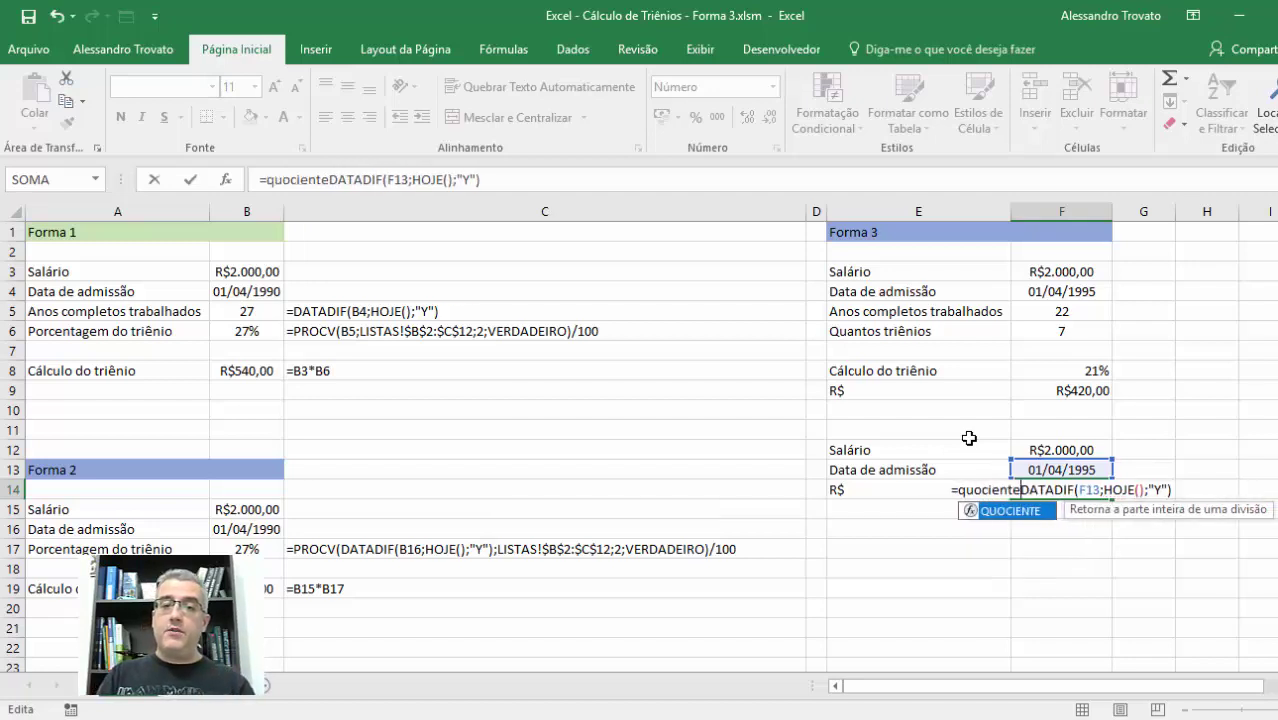
text(()
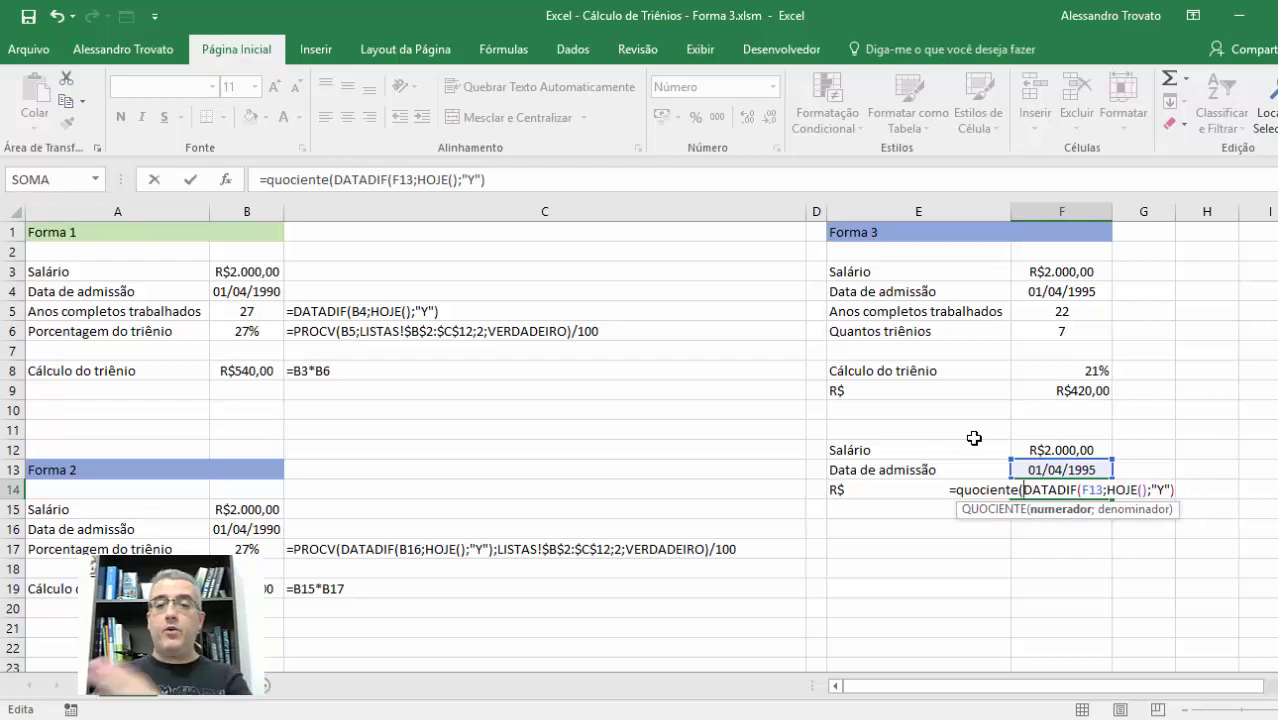
click(1198, 489)
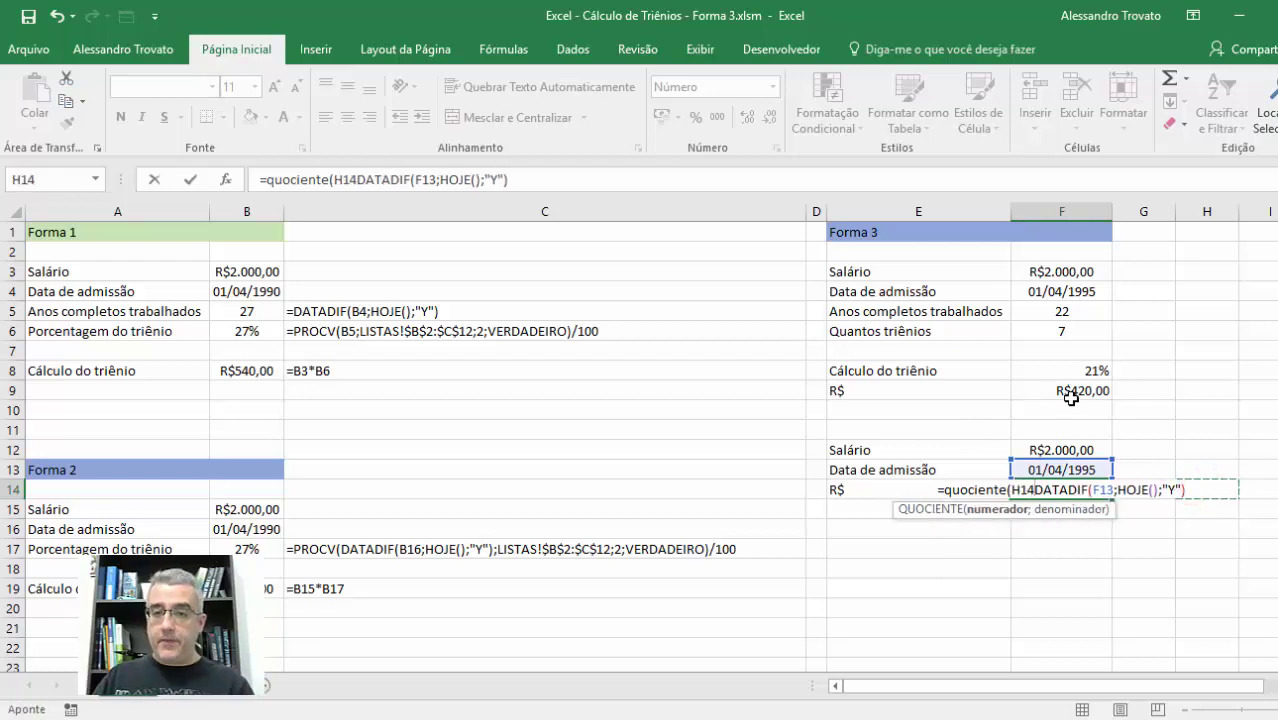
key(BackSpace)
key(BackSpace)
key(BackSpace)
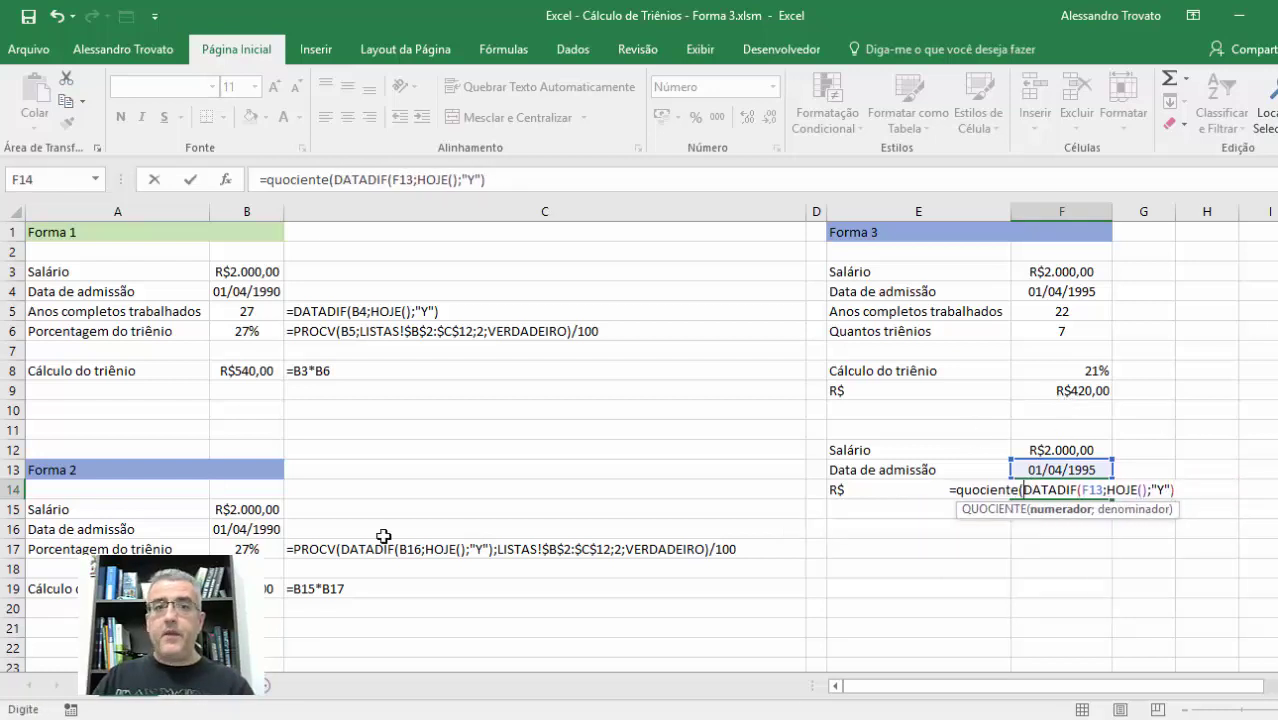
click(498, 179)
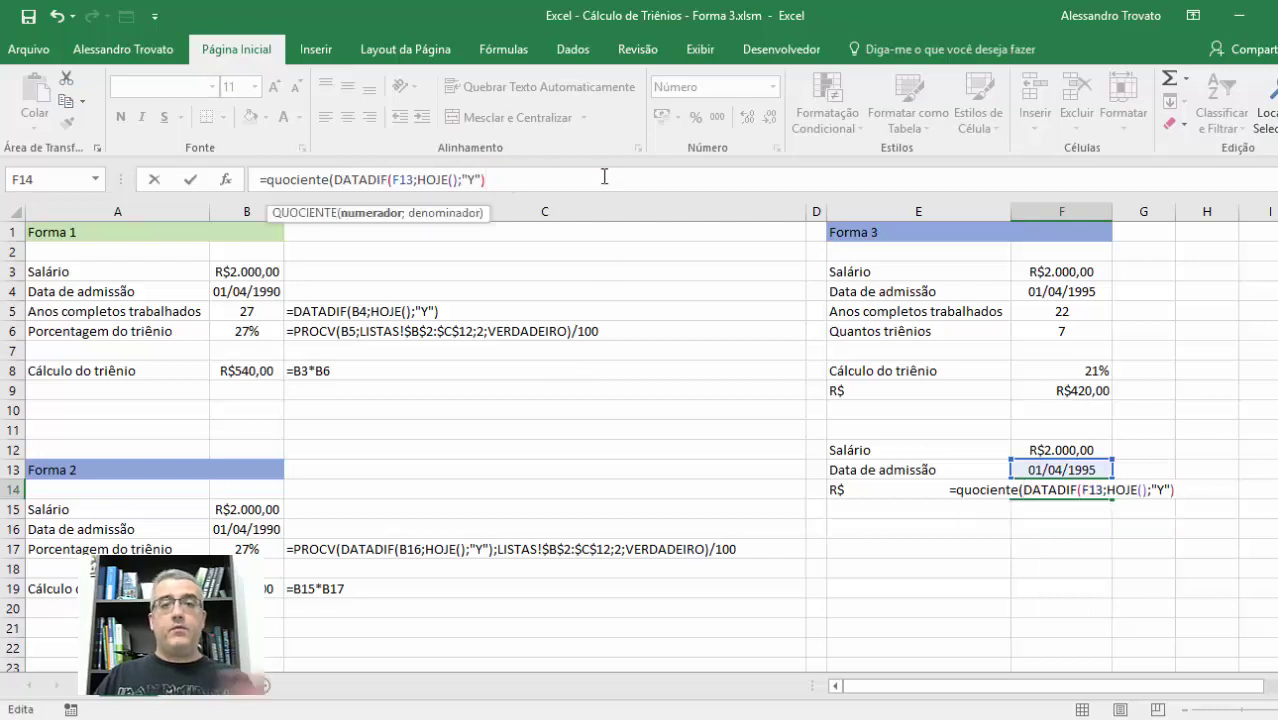
text(;3)
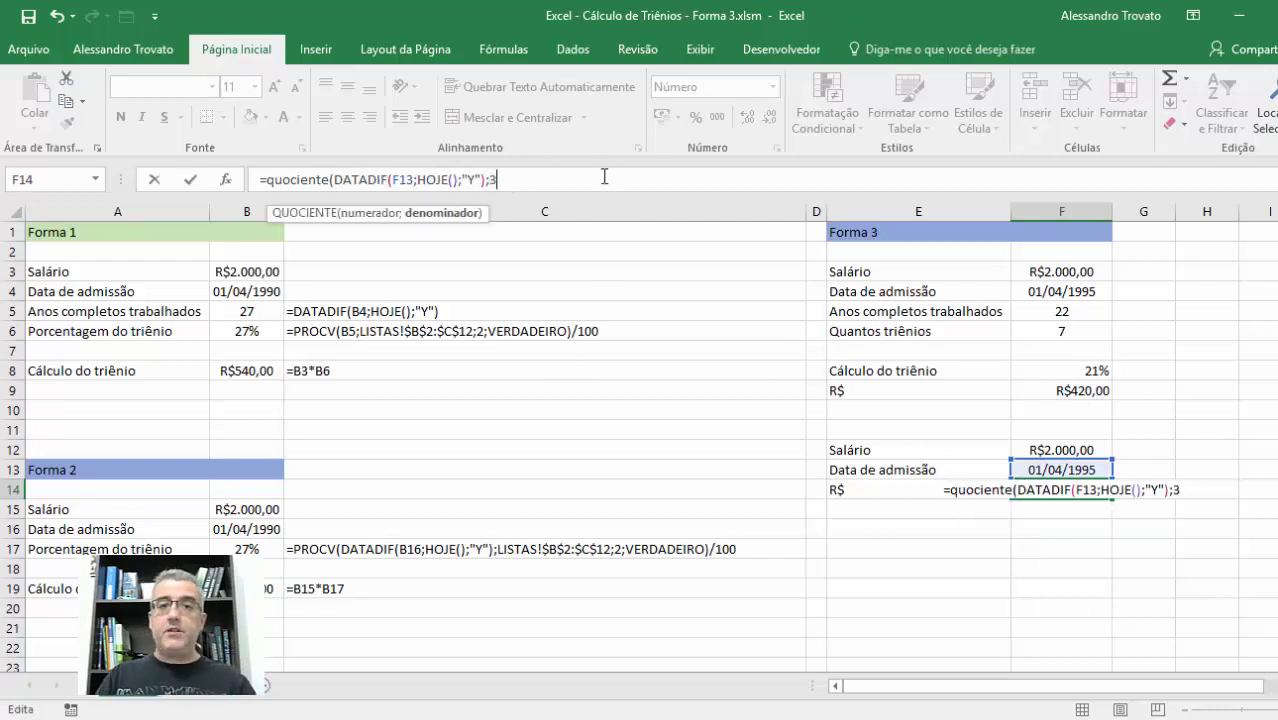
text())
key(Return)
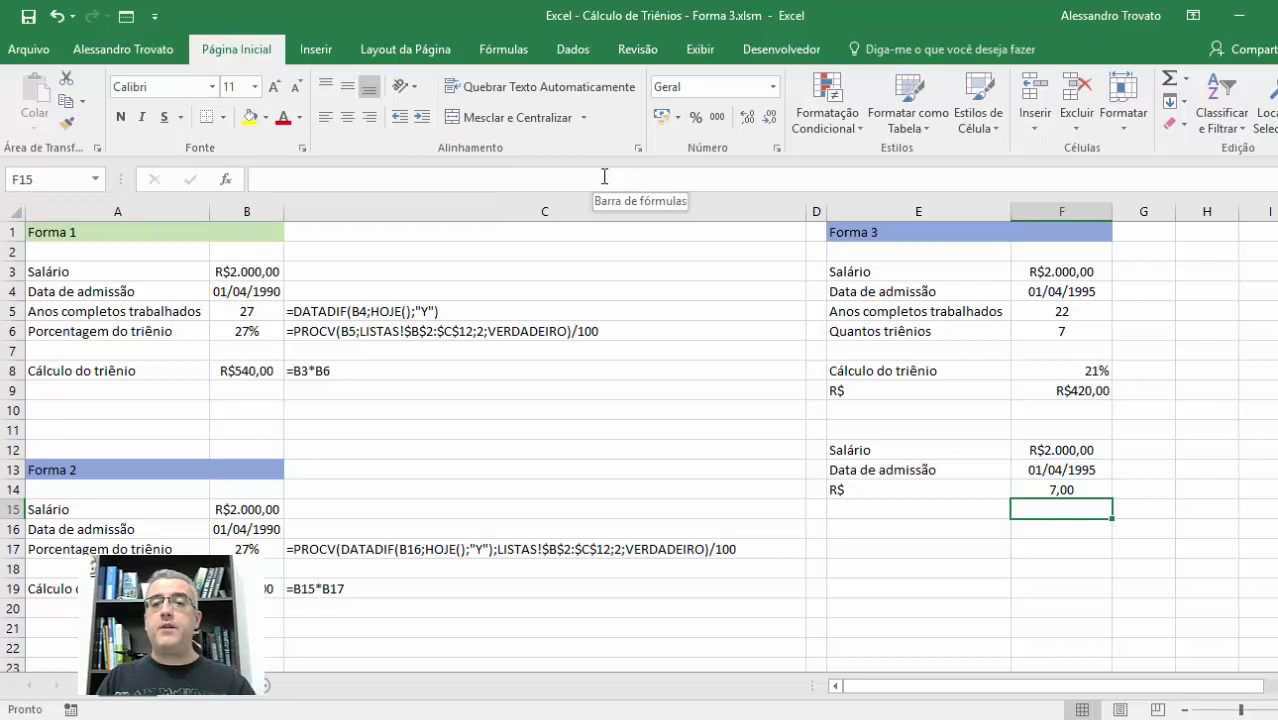
key(Up)
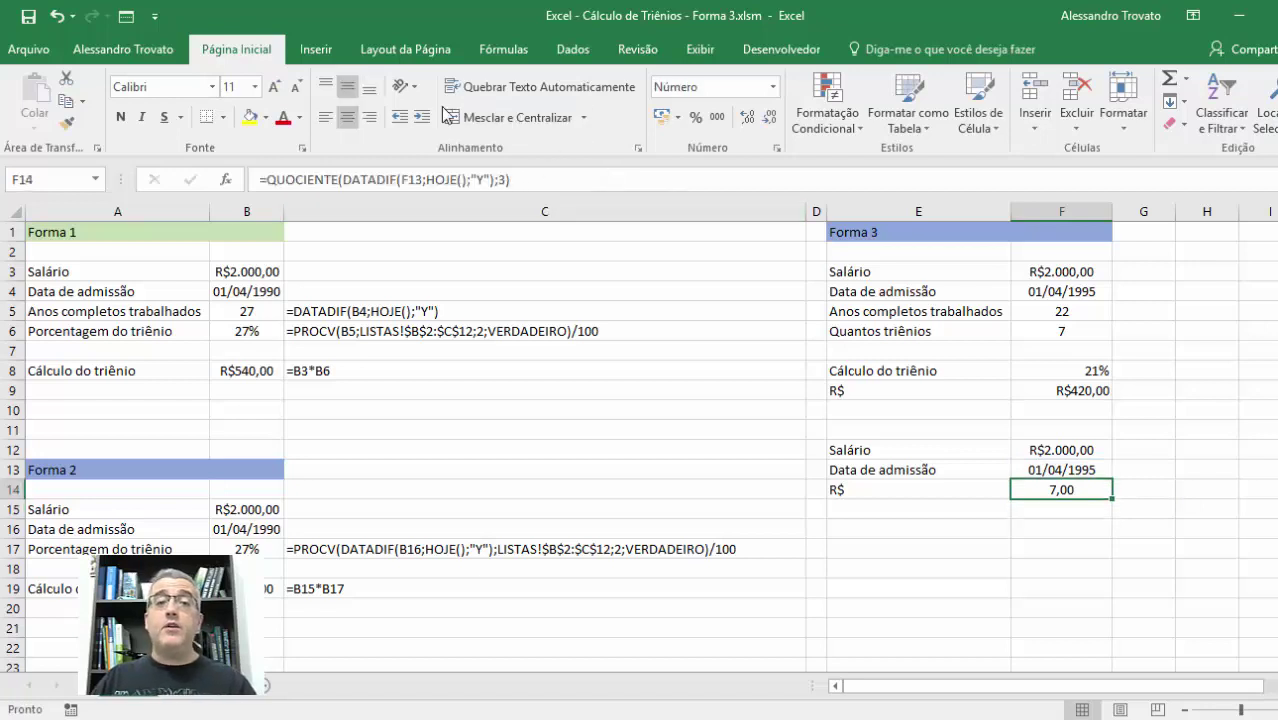
double_click(766, 122)
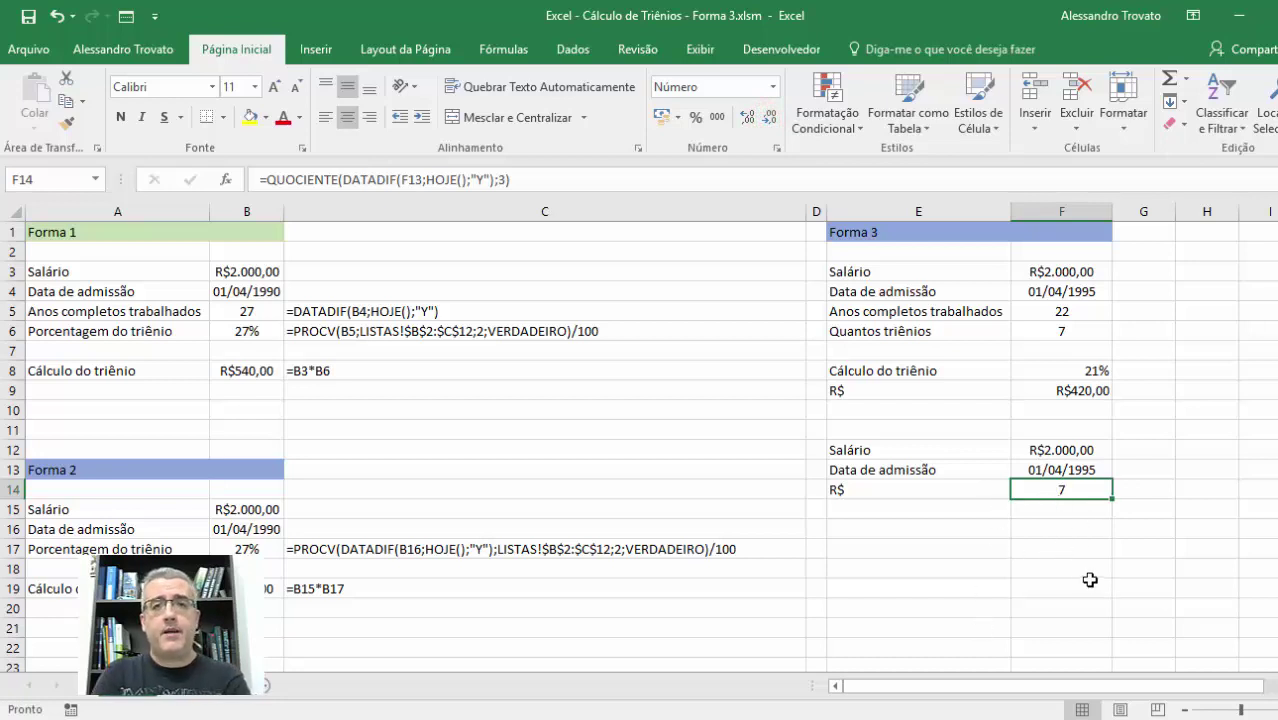
Step: Extend F14 to multiply the triênio count by 3, divide by 100, and format it as 21%
key(F2)
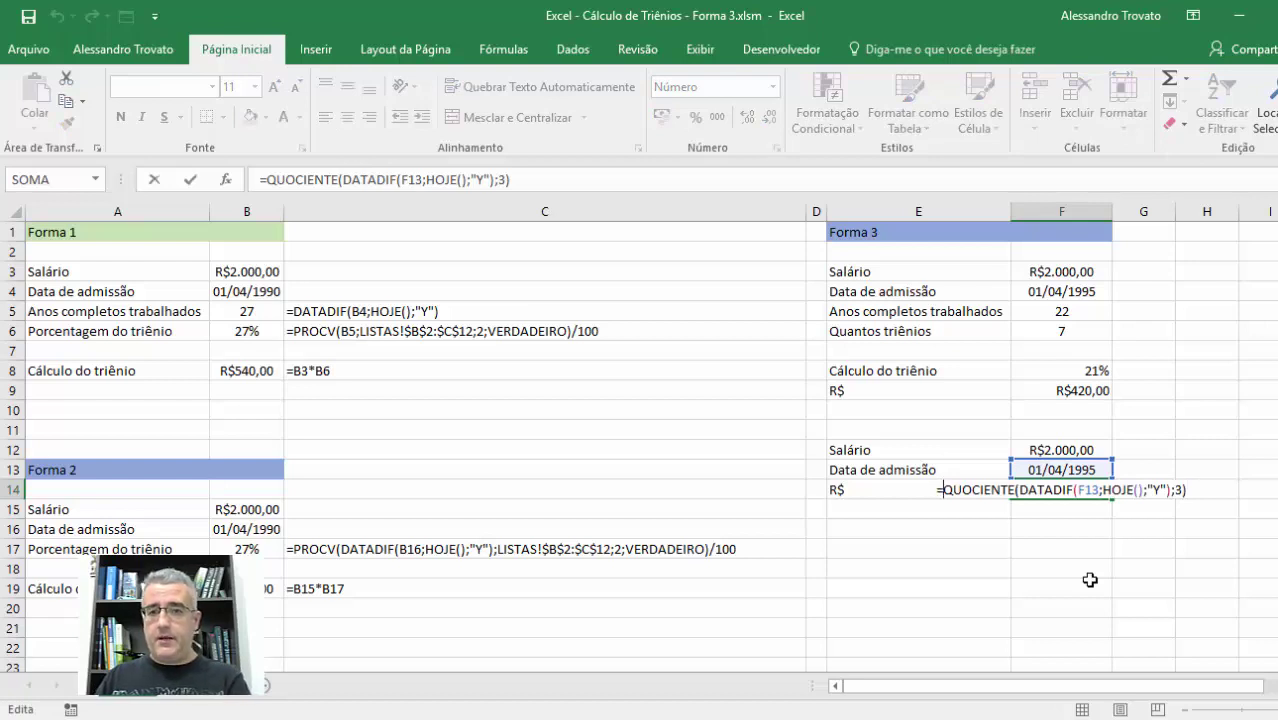
text(()
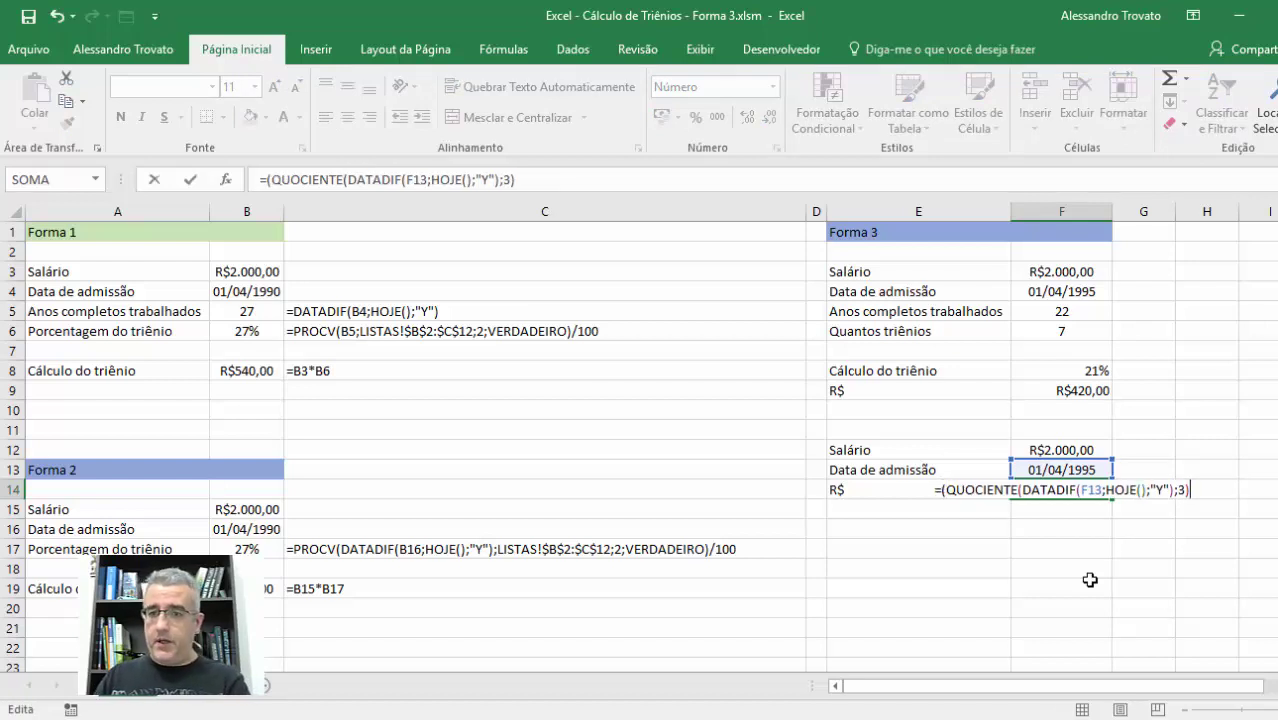
text()*3)
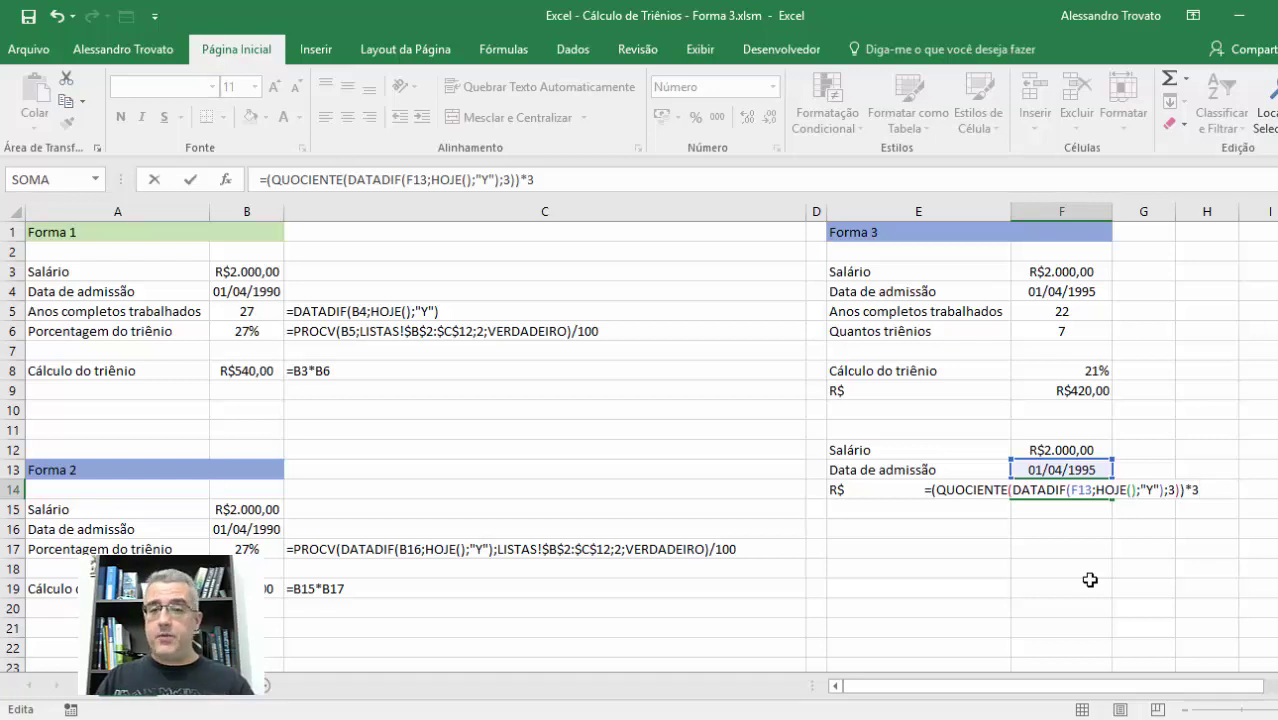
key(Return)
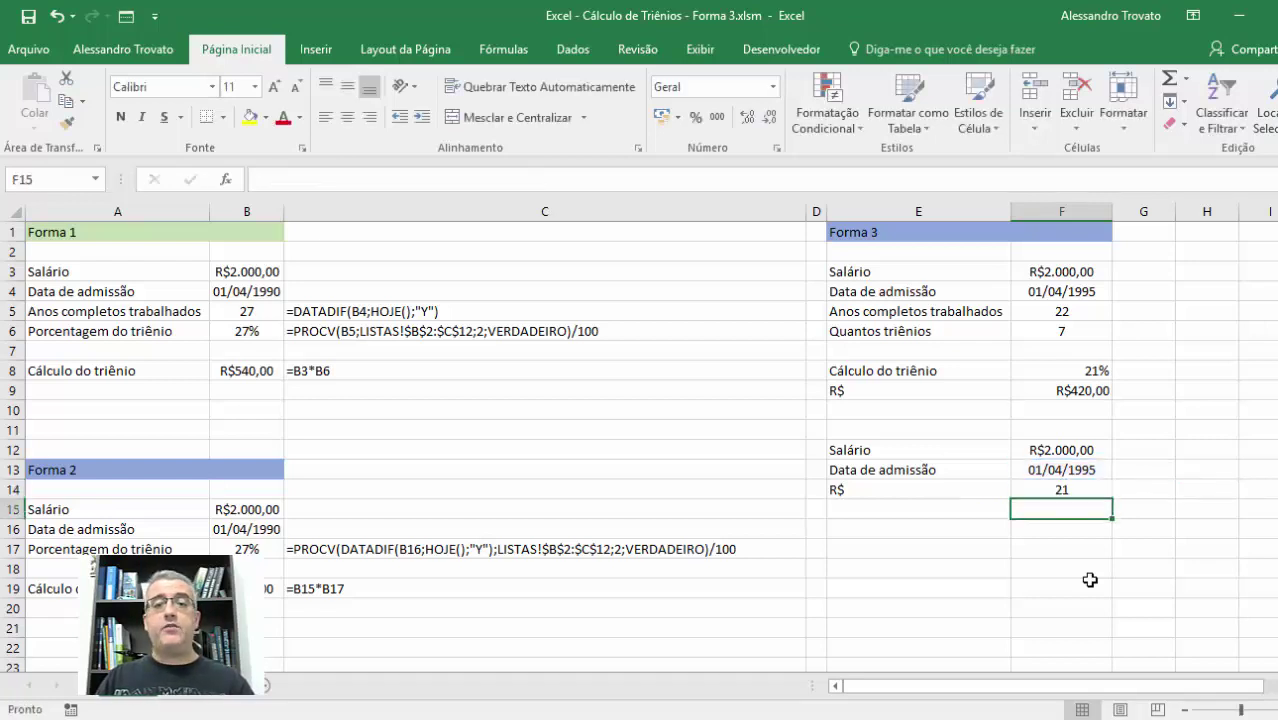
key(Up)
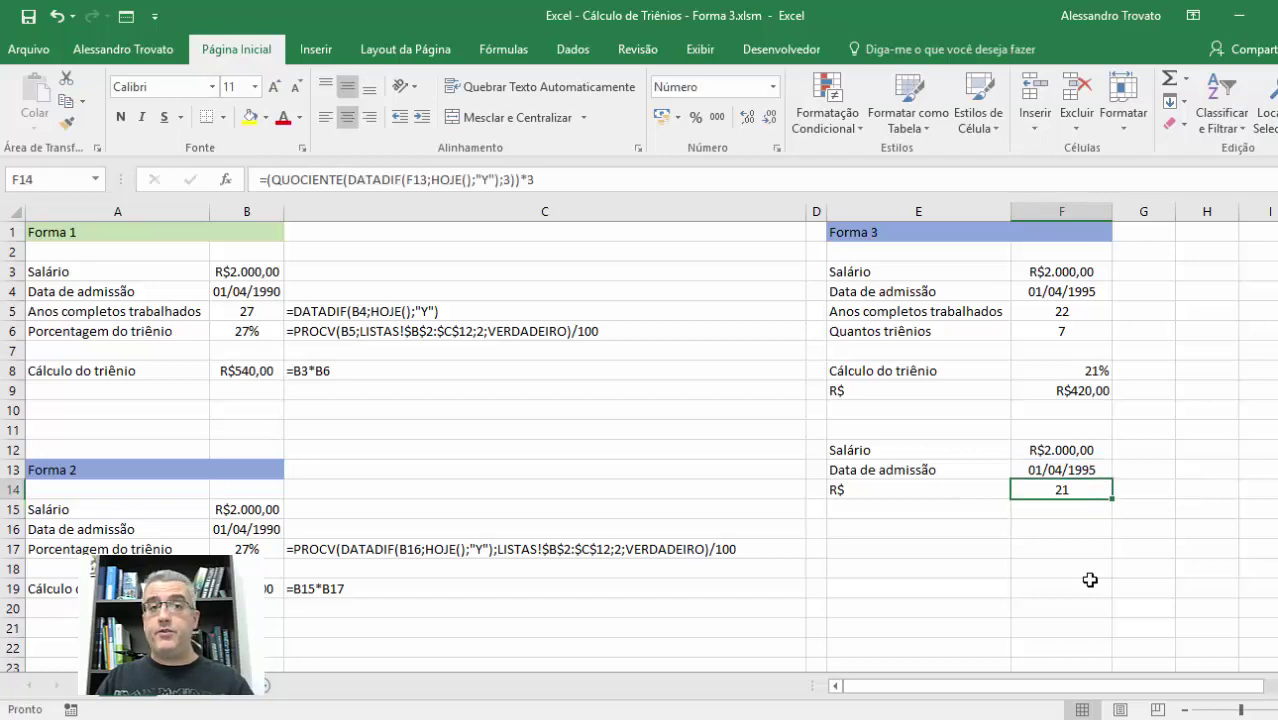
key(F2)
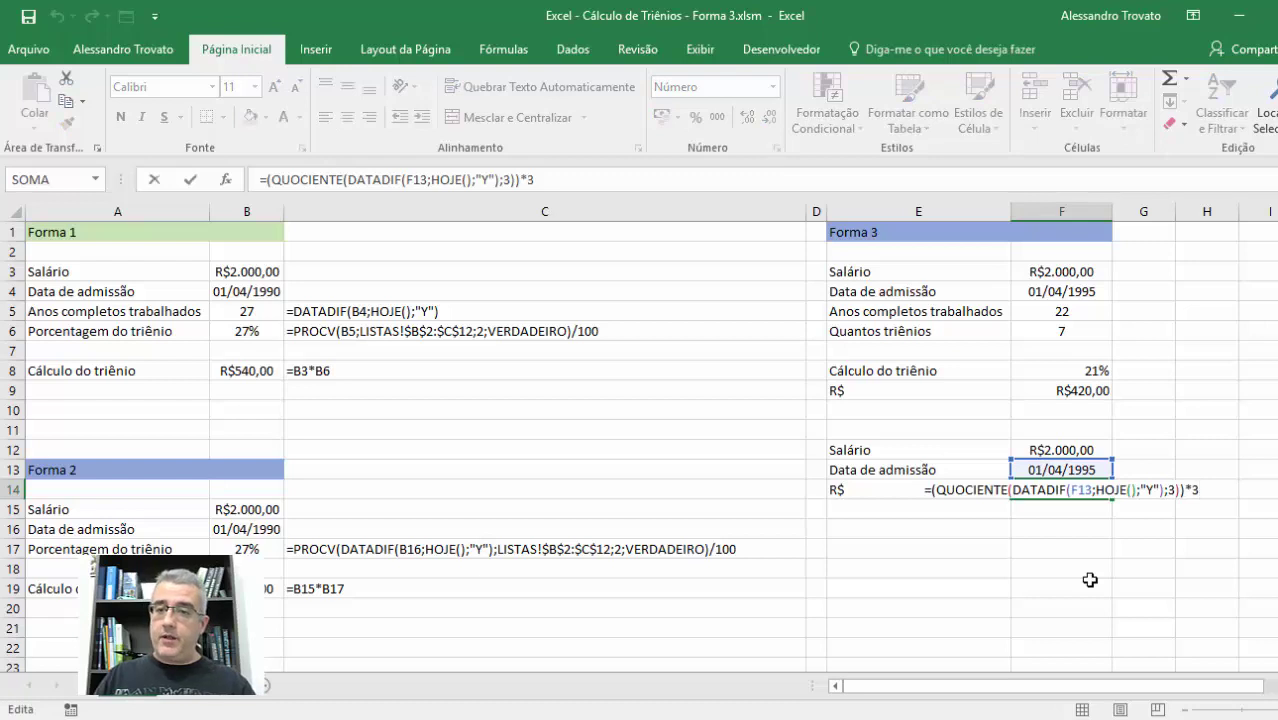
text(/10)
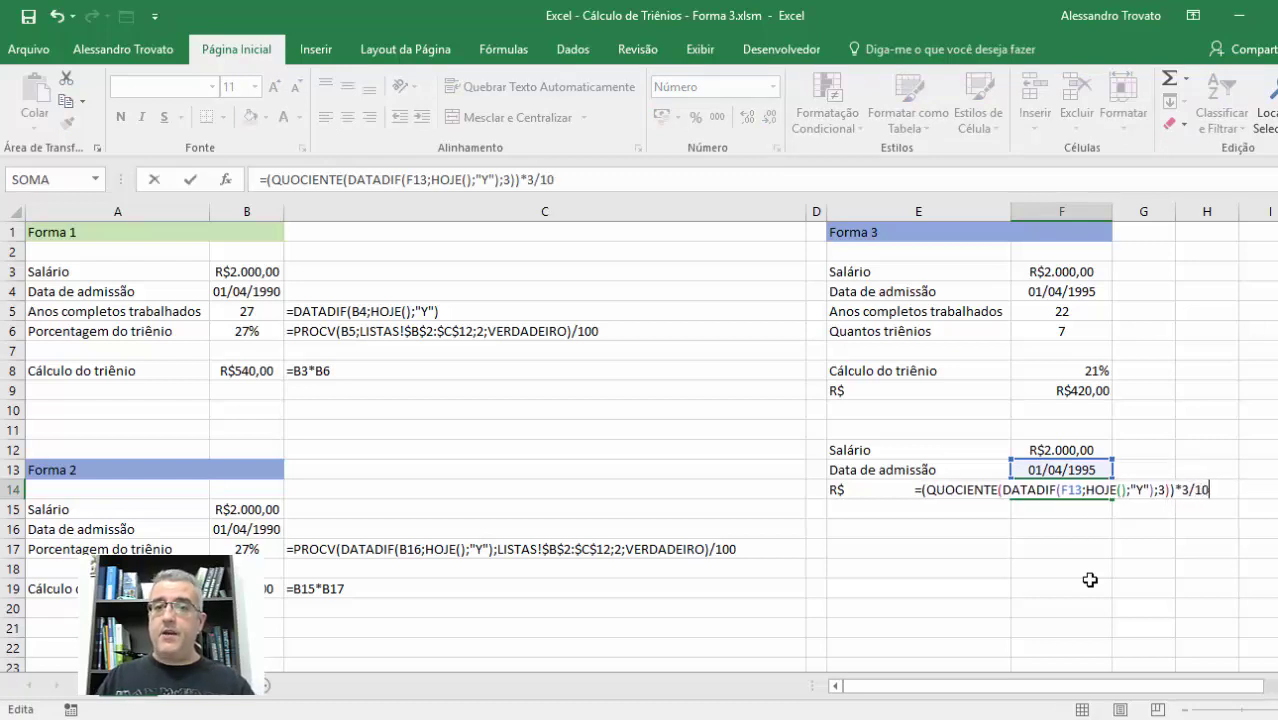
text(0)
key(Return)
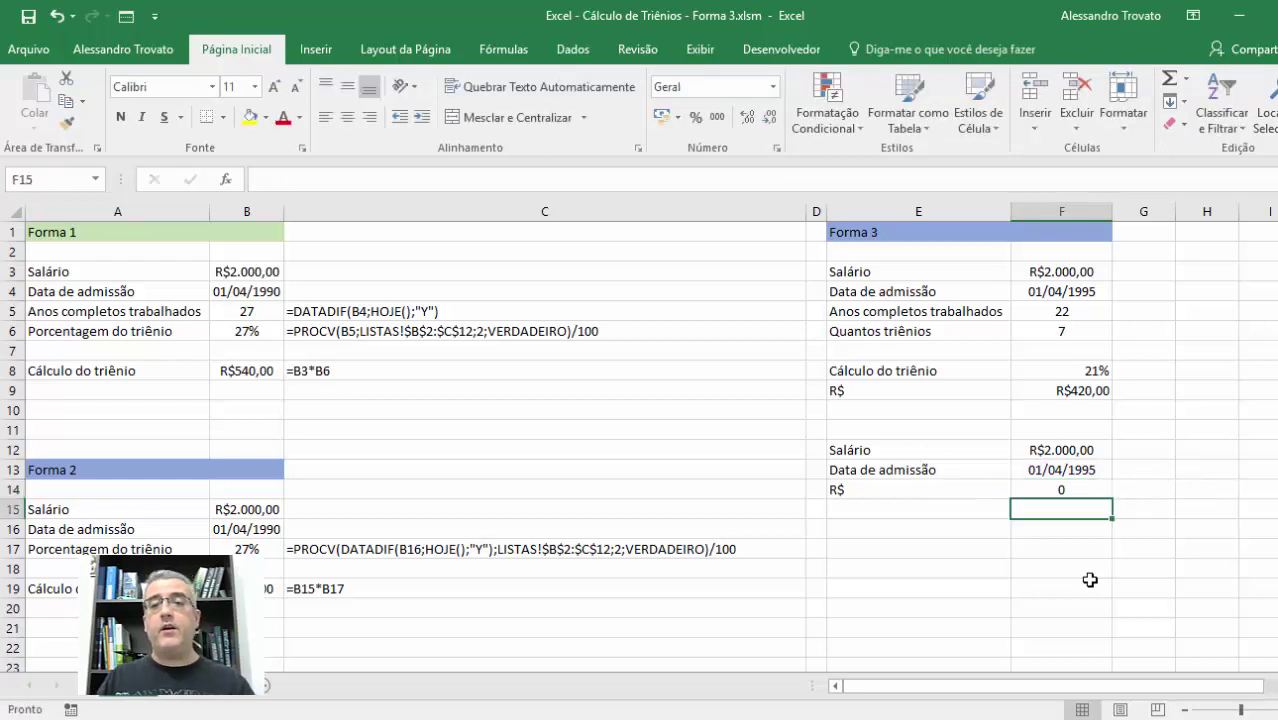
key(Up)
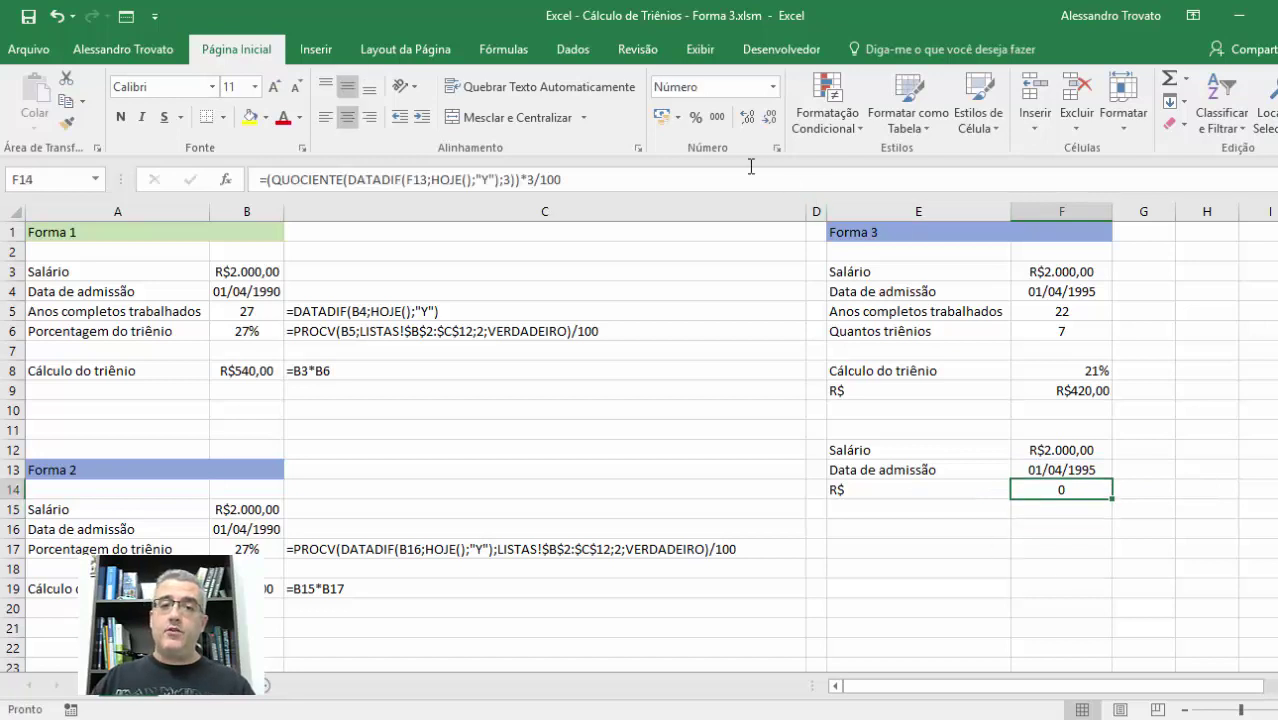
click(697, 118)
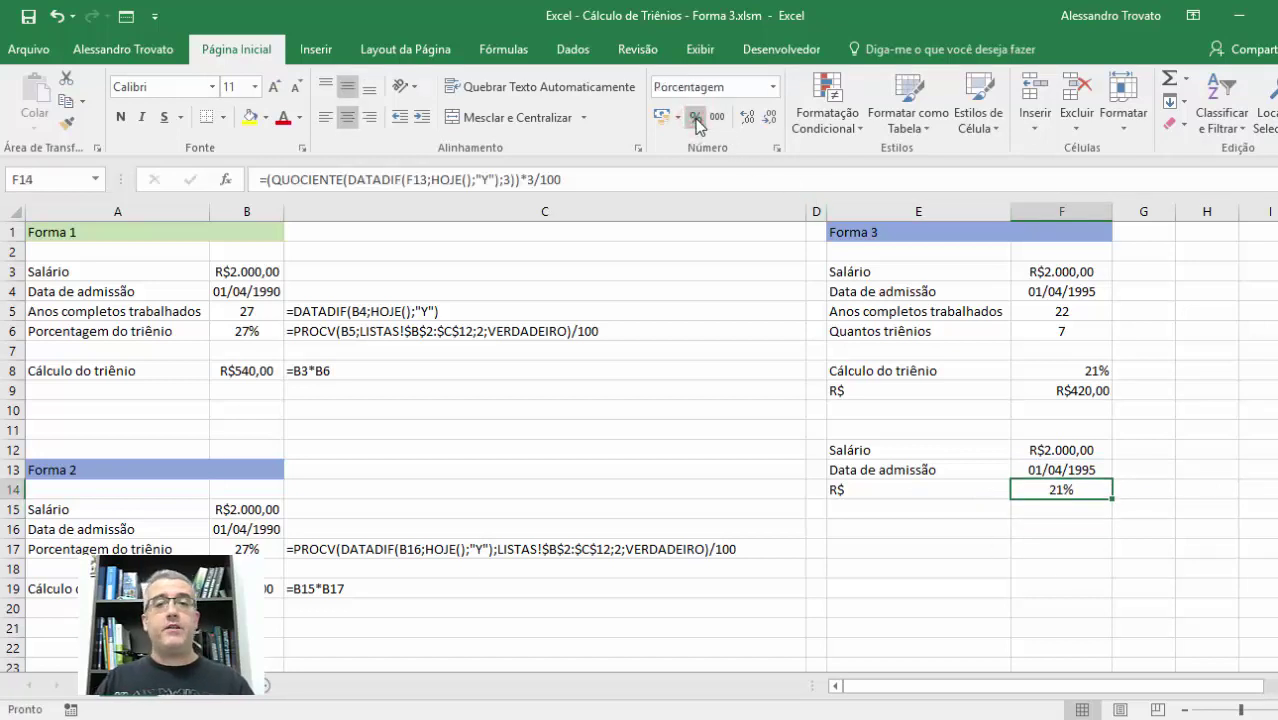
Step: Multiply F14's parenthesized triênio percentage by the salary in F12
key(F2)
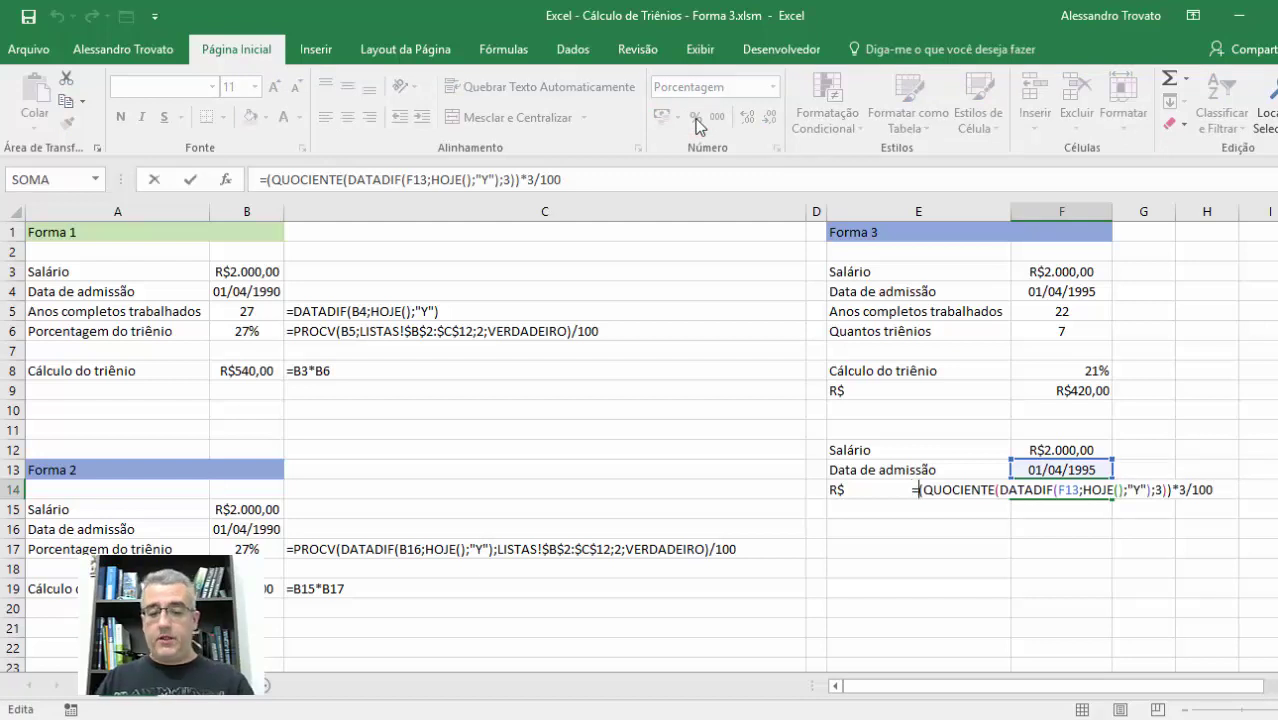
text(())
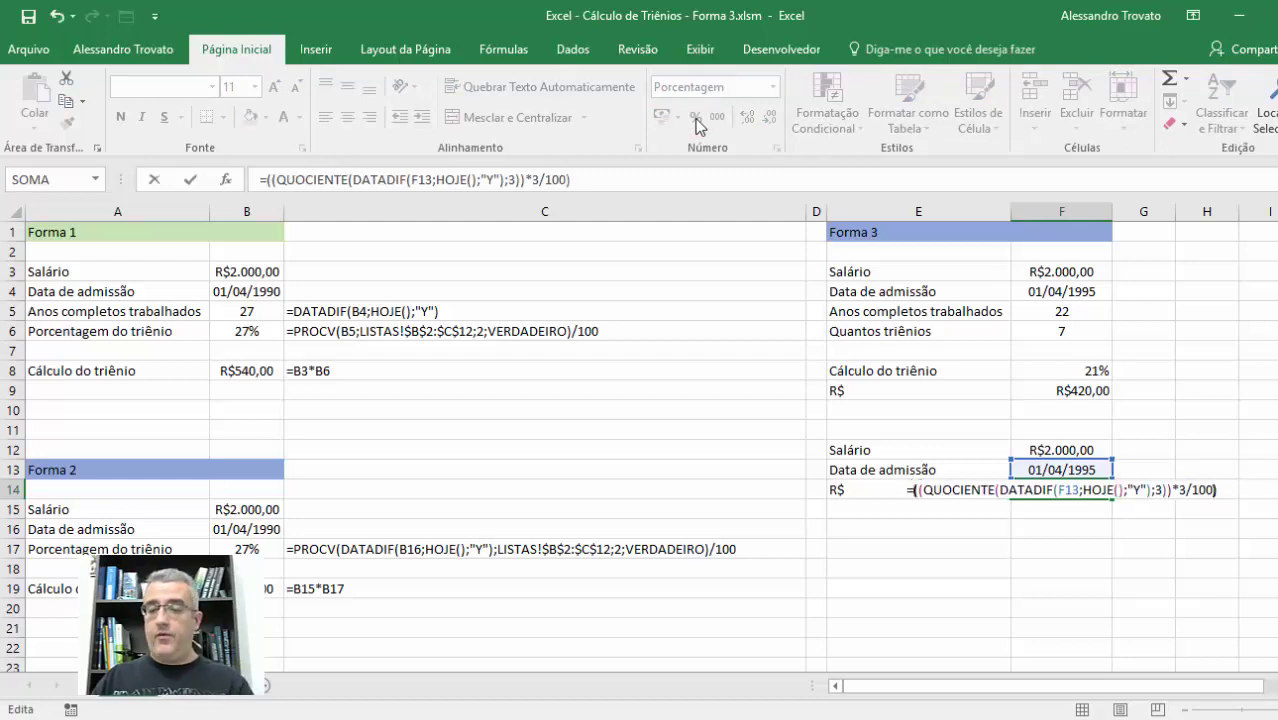
text(*)
click(1058, 448)
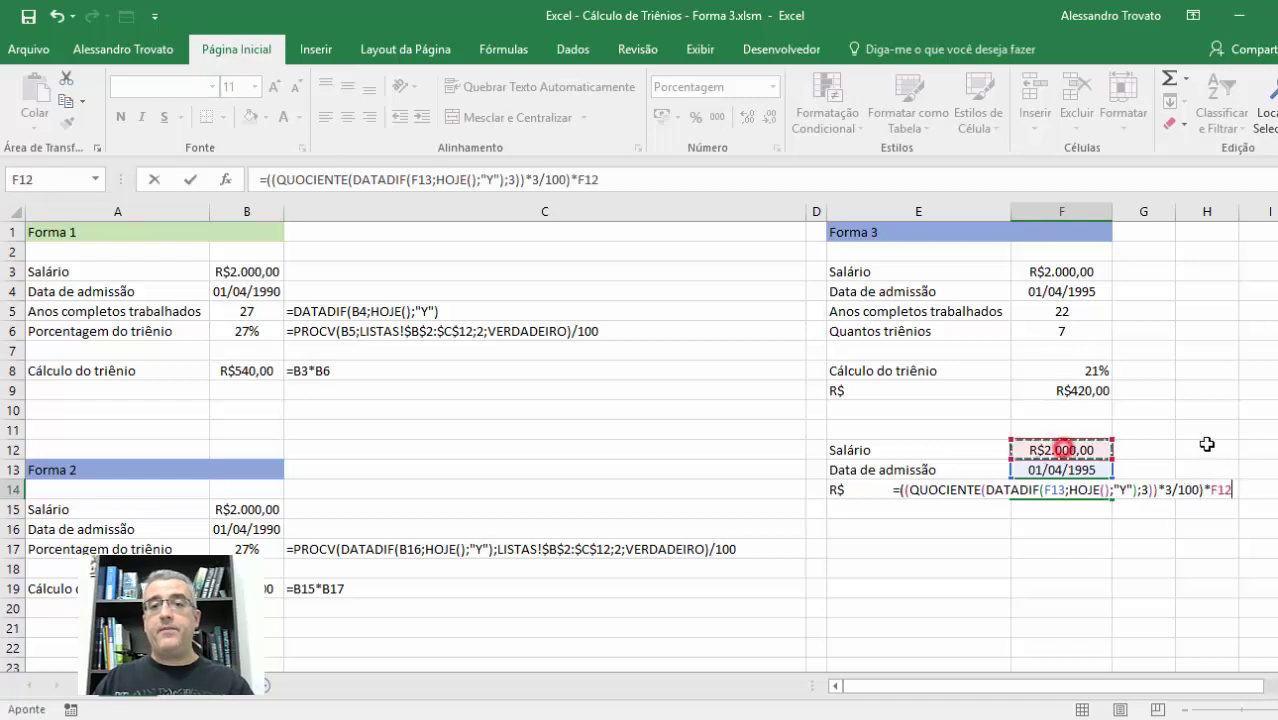
key(Return)
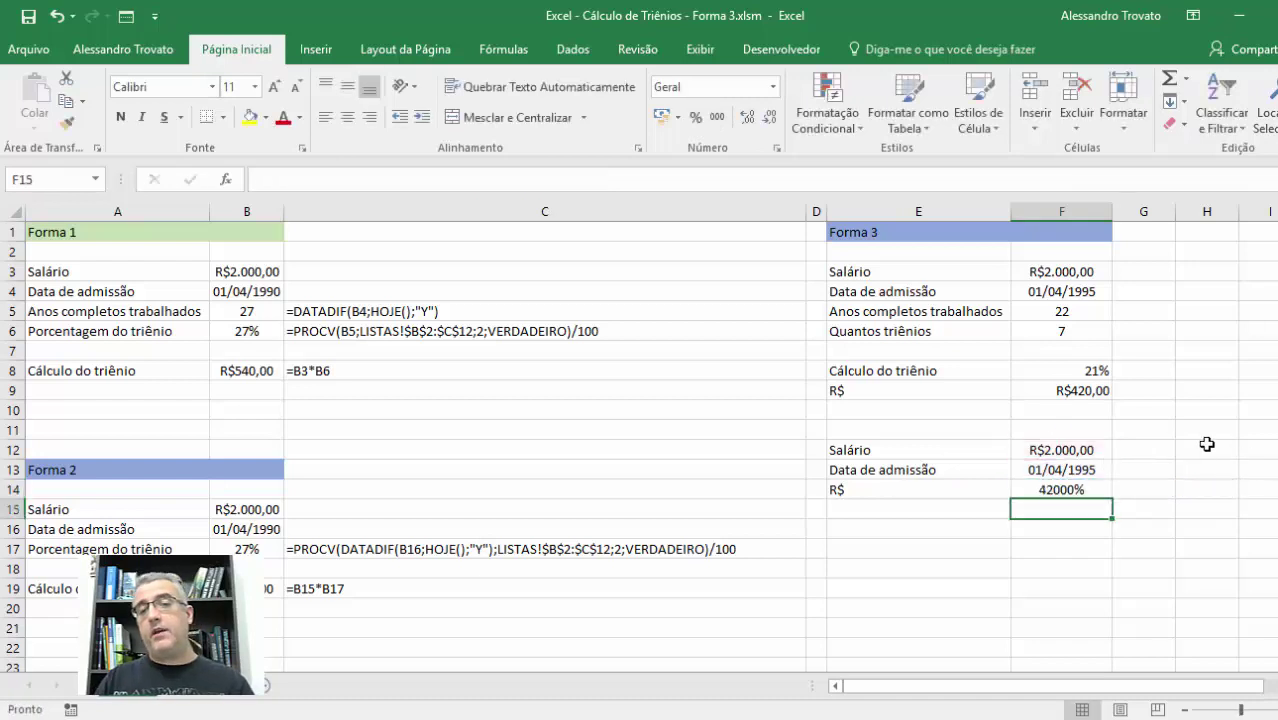
key(Up)
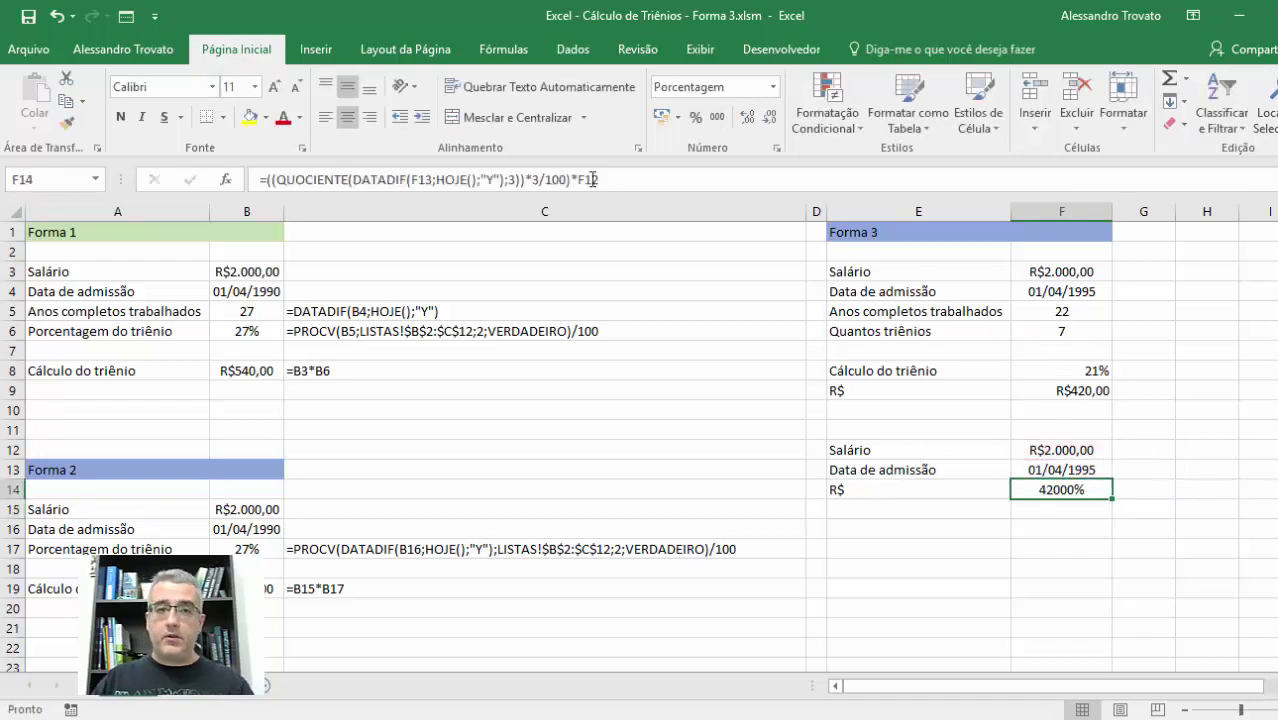
Step: Reformat F14 as Moeda currency so it displays R$420,00
click(766, 122)
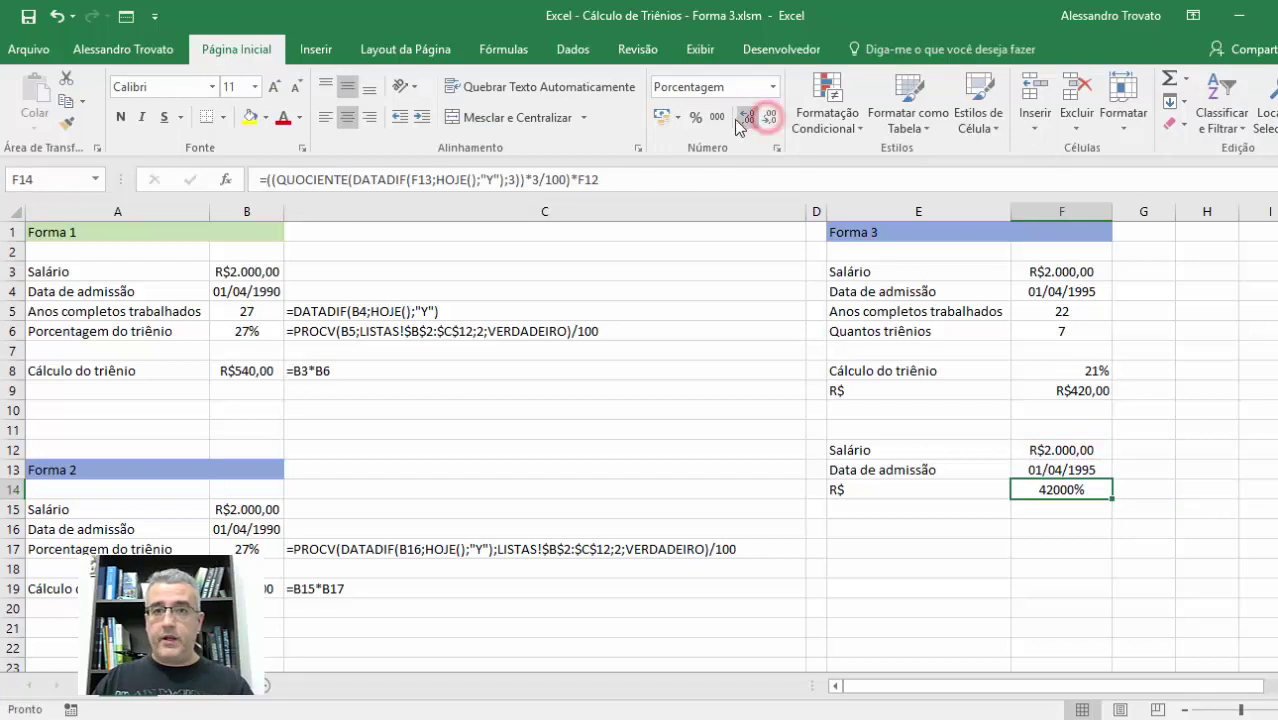
click(772, 87)
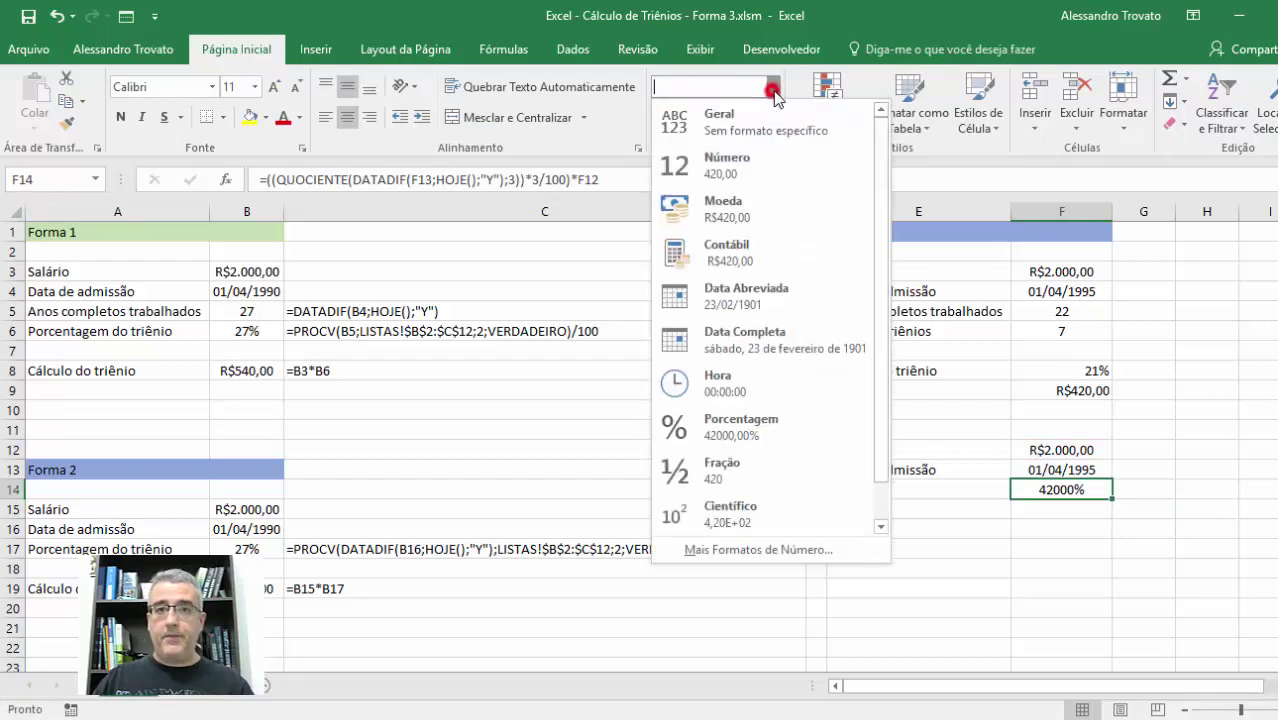
click(760, 163)
click(774, 118)
click(774, 118)
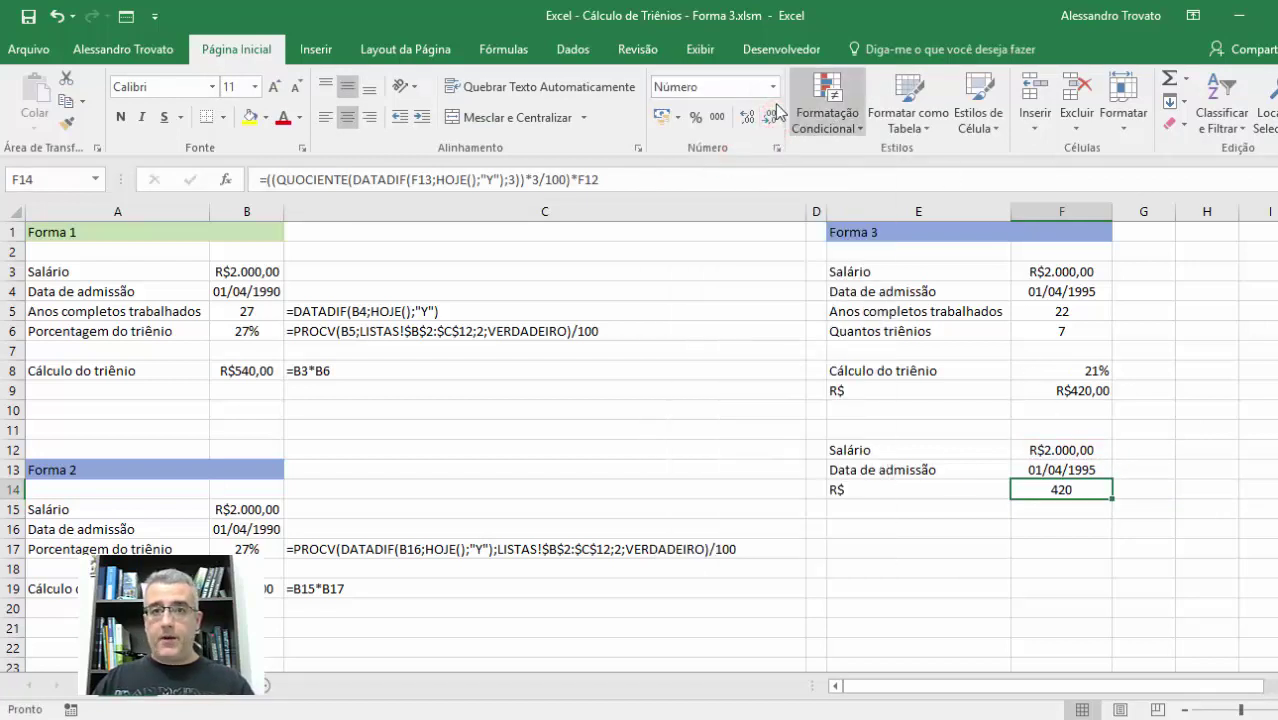
click(775, 88)
click(745, 200)
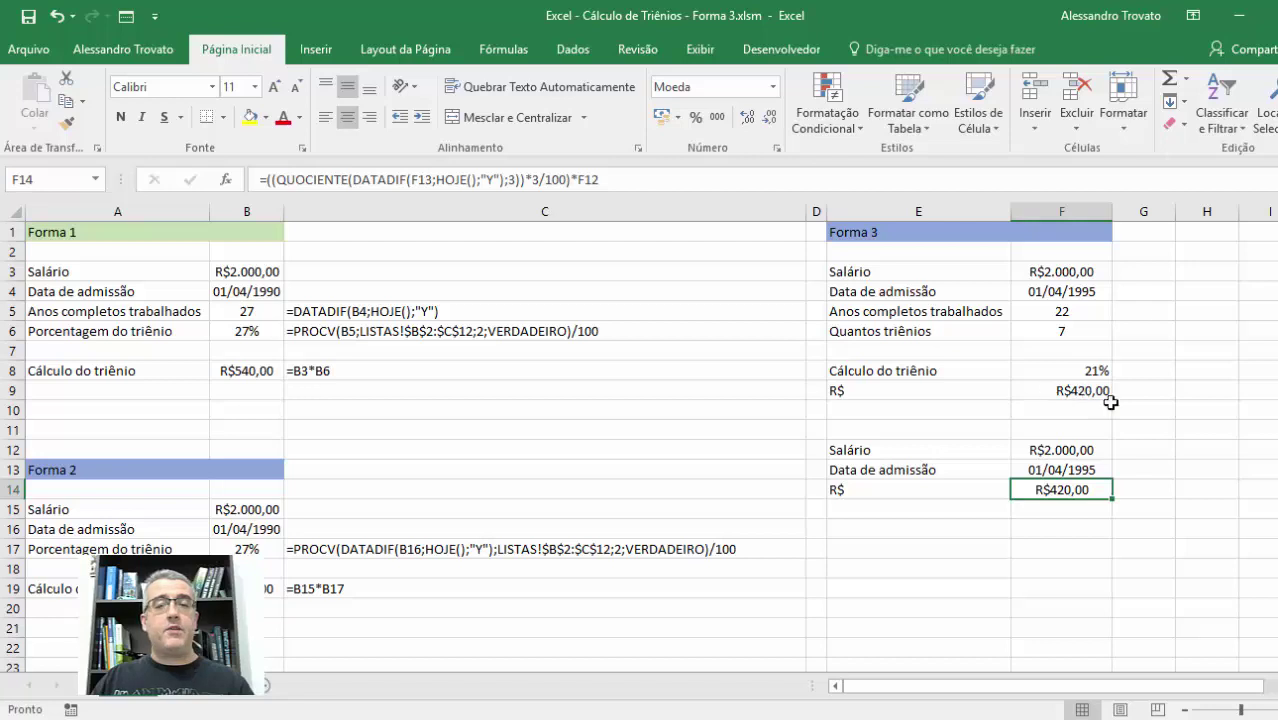
key(F2)
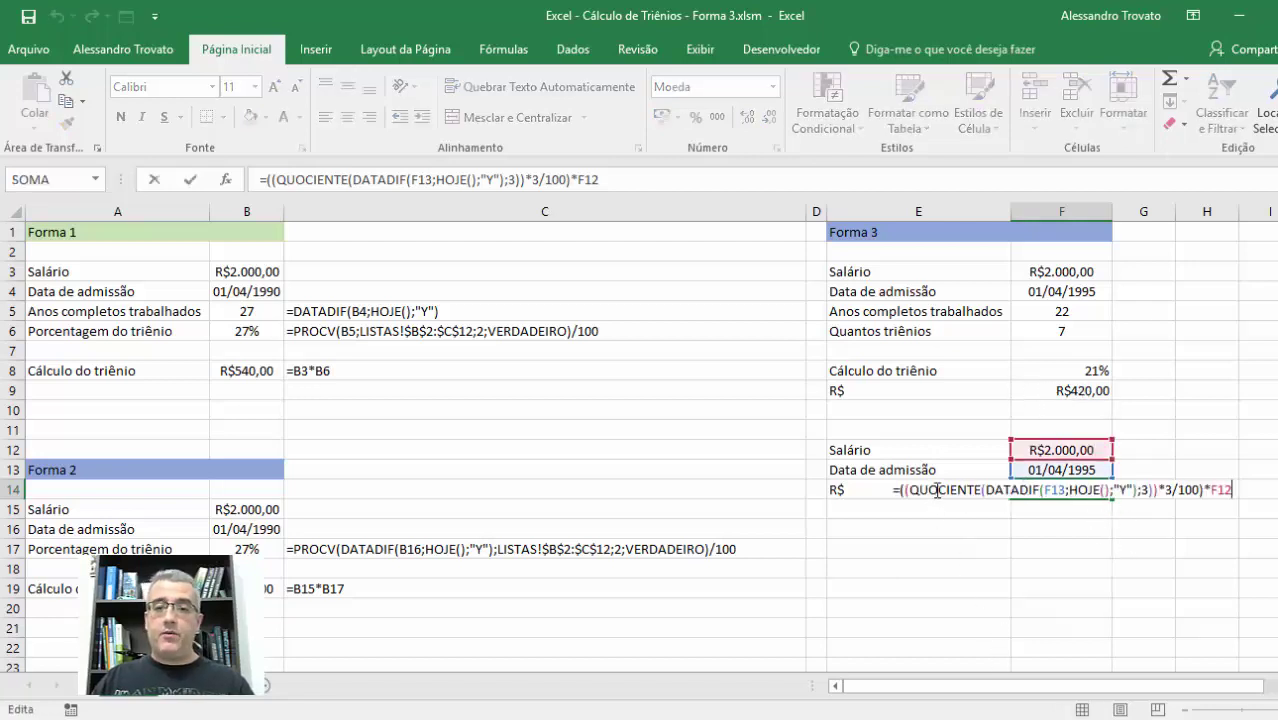
drag(910, 489, 984, 489)
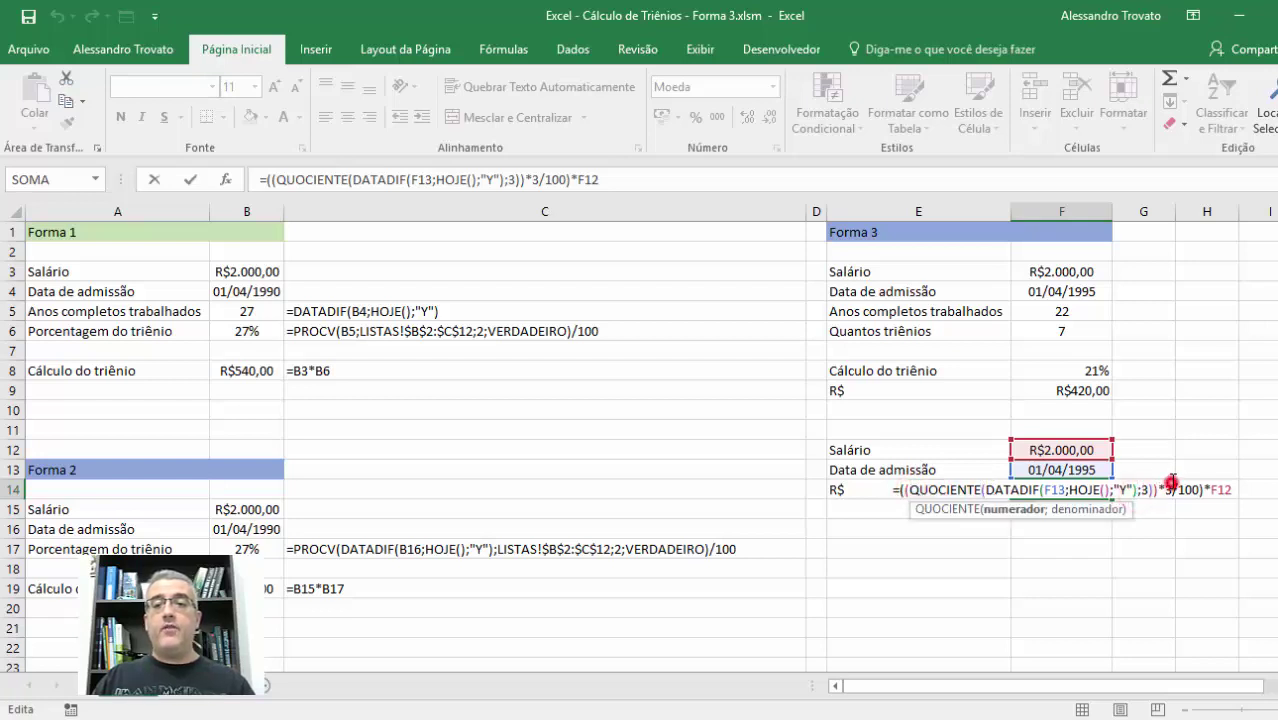
drag(1162, 489, 893, 489)
drag(985, 471, 913, 489)
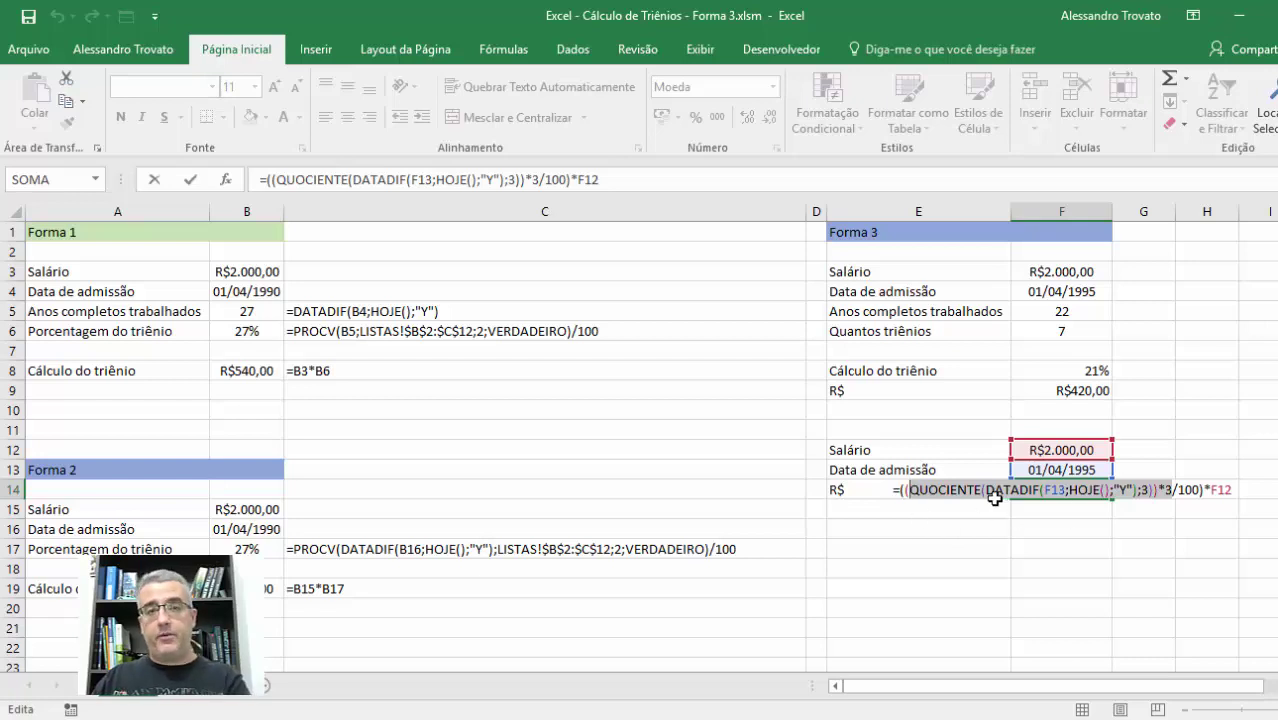
key(F9)
key(Escape)
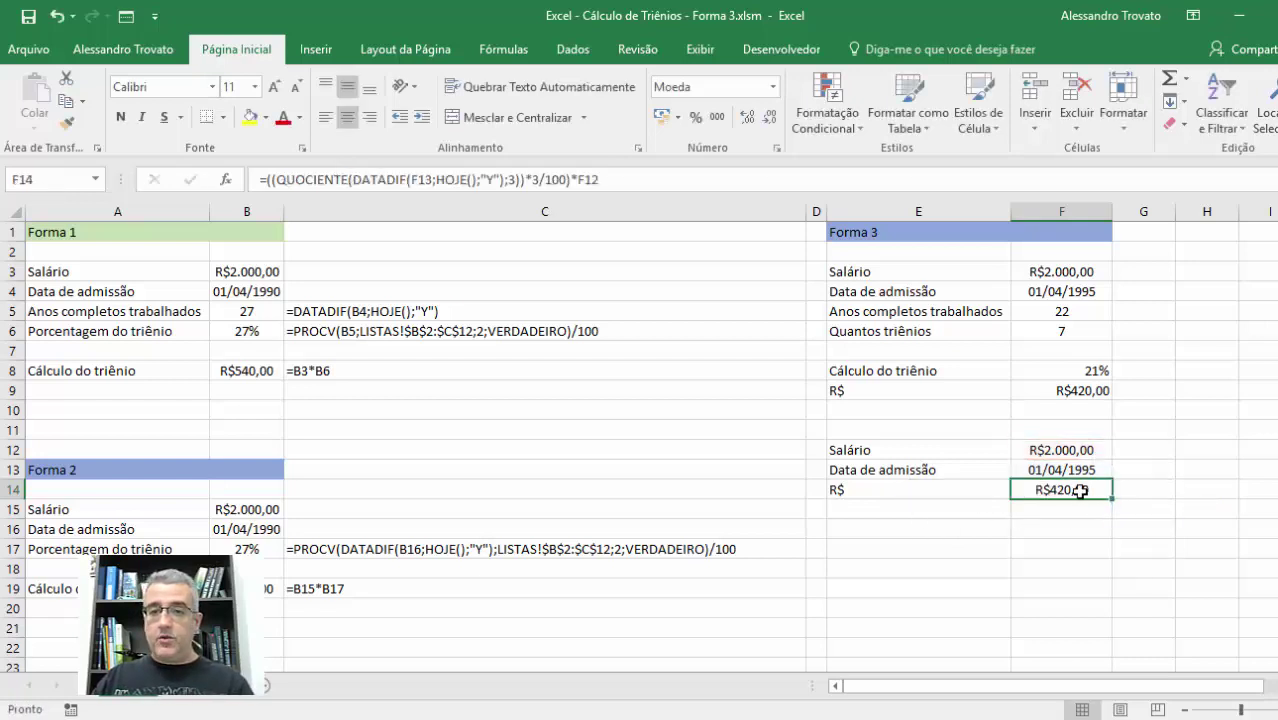
double_click(1080, 490)
drag(1205, 490, 910, 490)
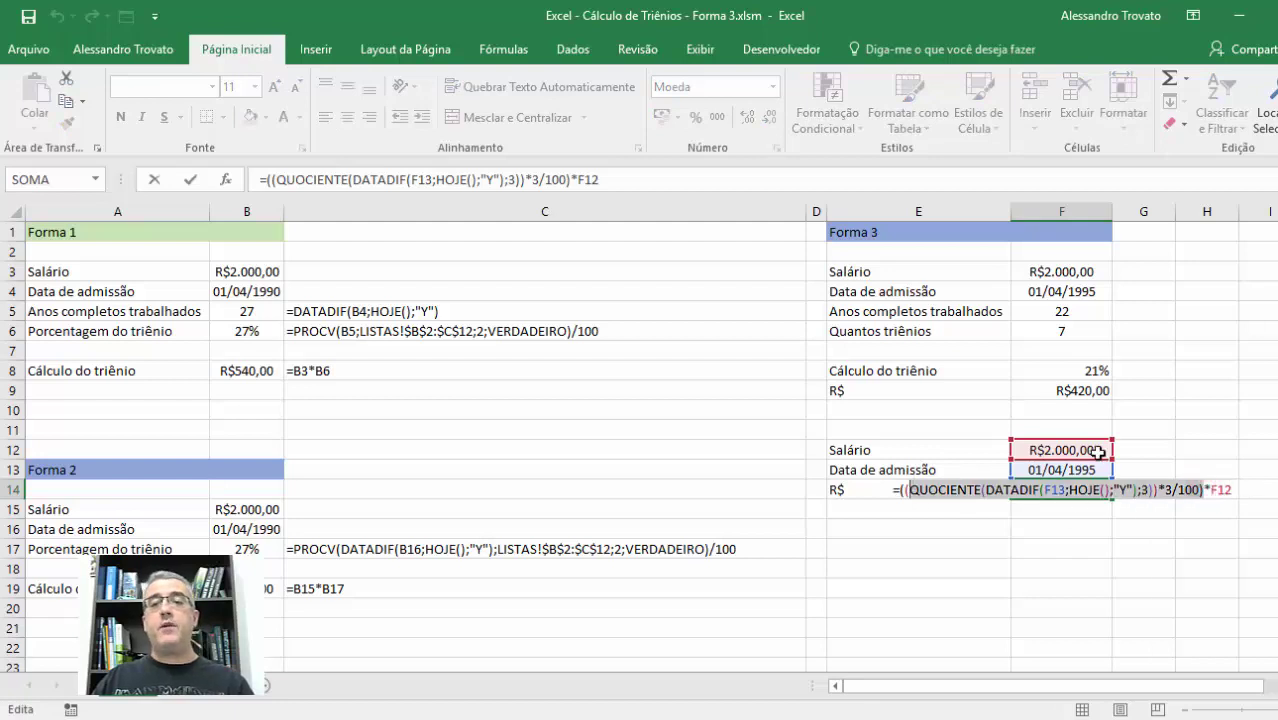
key(Escape)
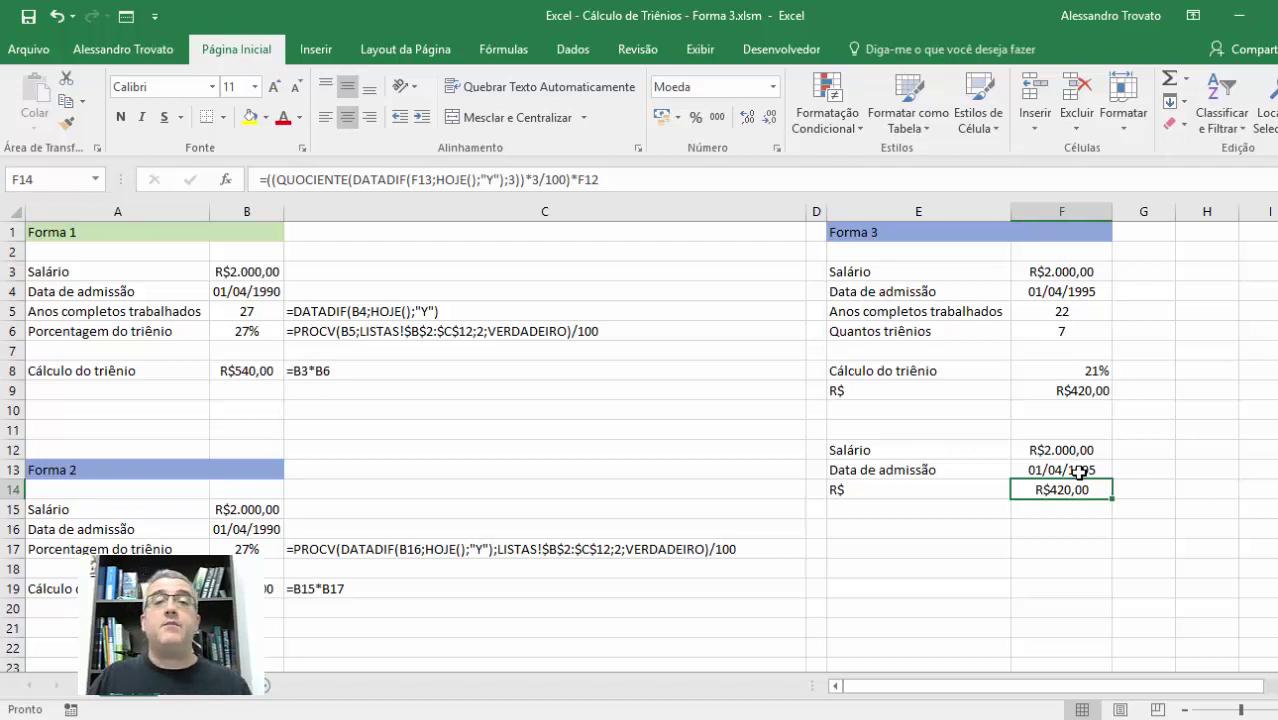
click(800, 529)
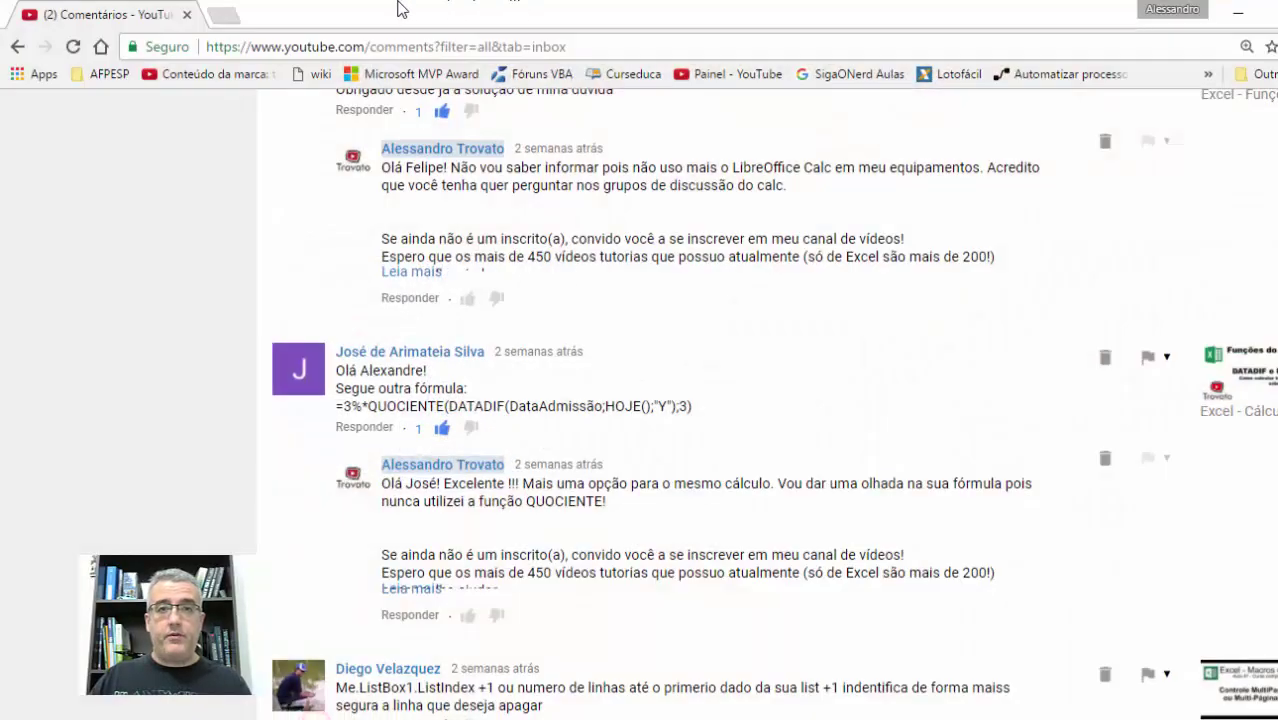
Step: Open OneDrive in a new tab and close the YouTube comments tab
click(229, 18)
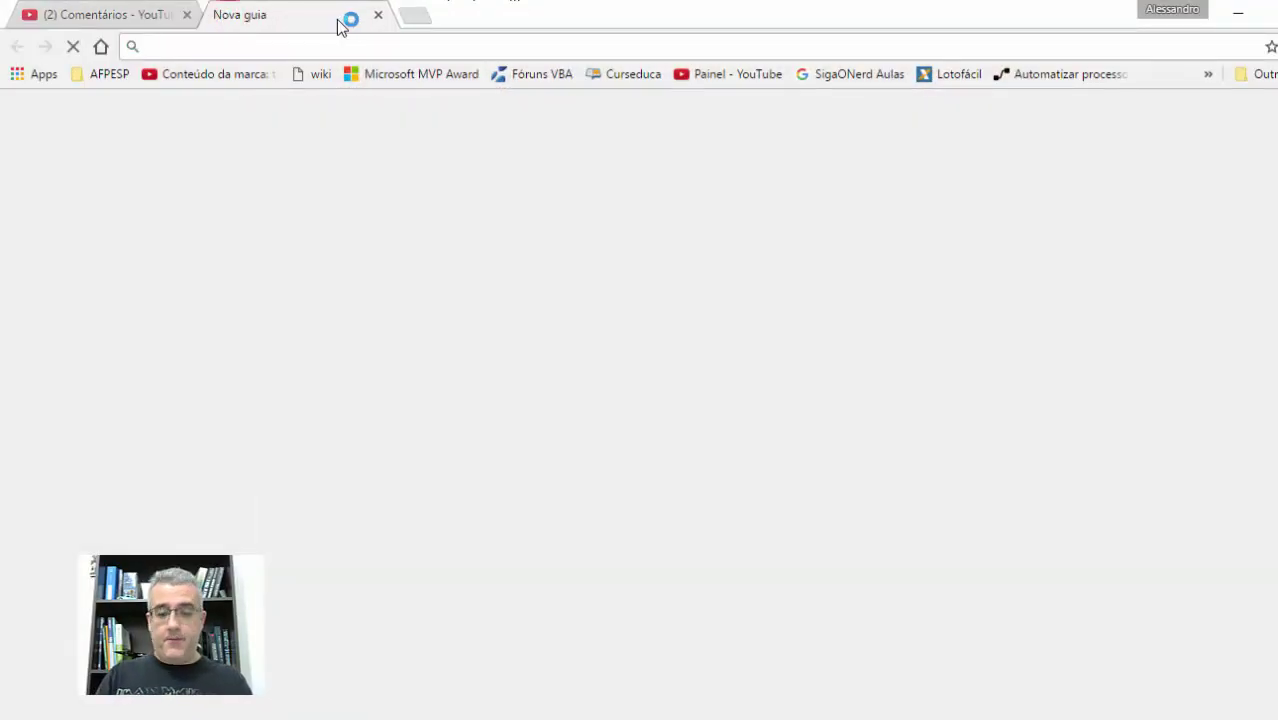
text(one)
key(Return)
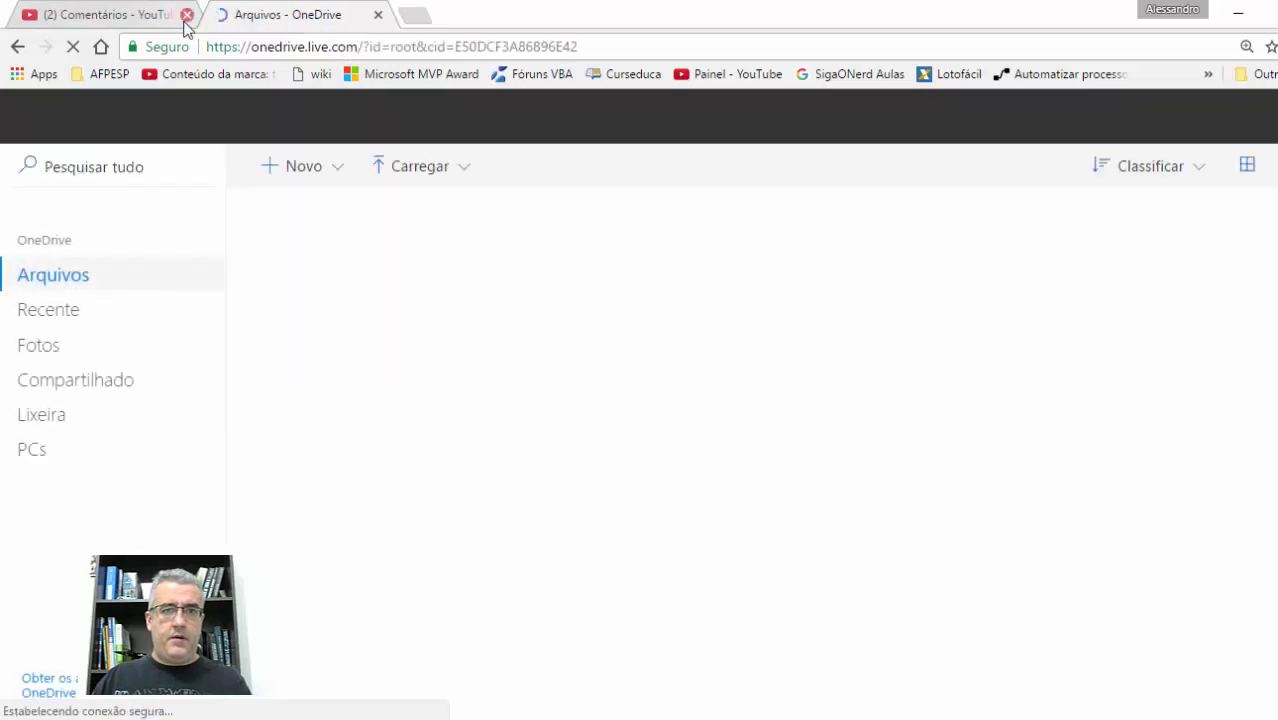
click(130, 18)
click(185, 15)
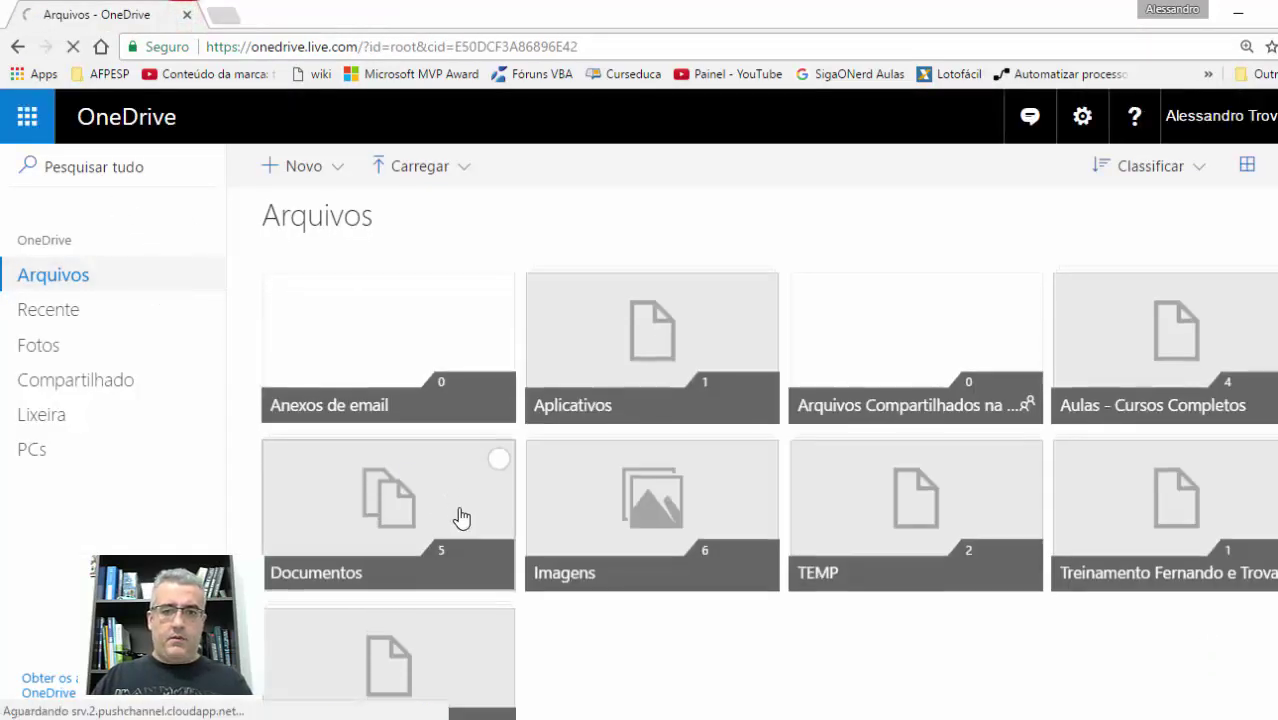
scroll(545, 525, down, 3)
Step: Open the TEMP folder and create a new Excel workbook in it
click(847, 557)
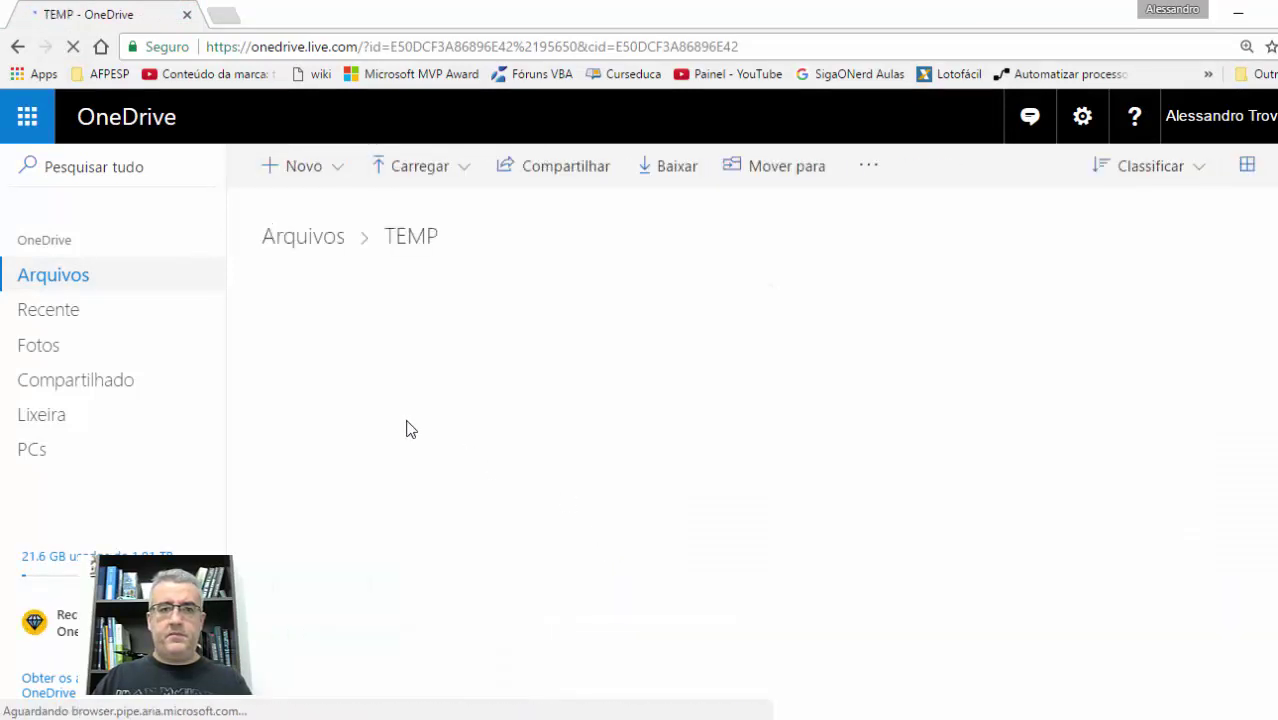
click(297, 178)
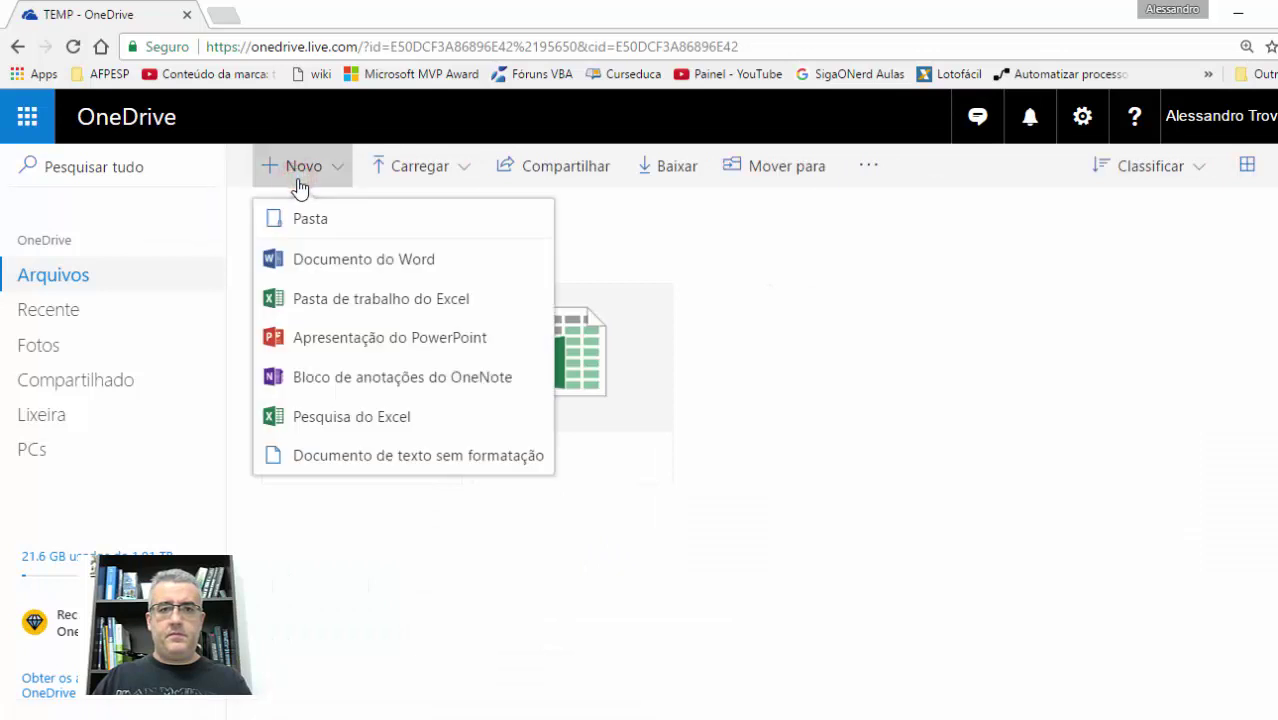
click(314, 298)
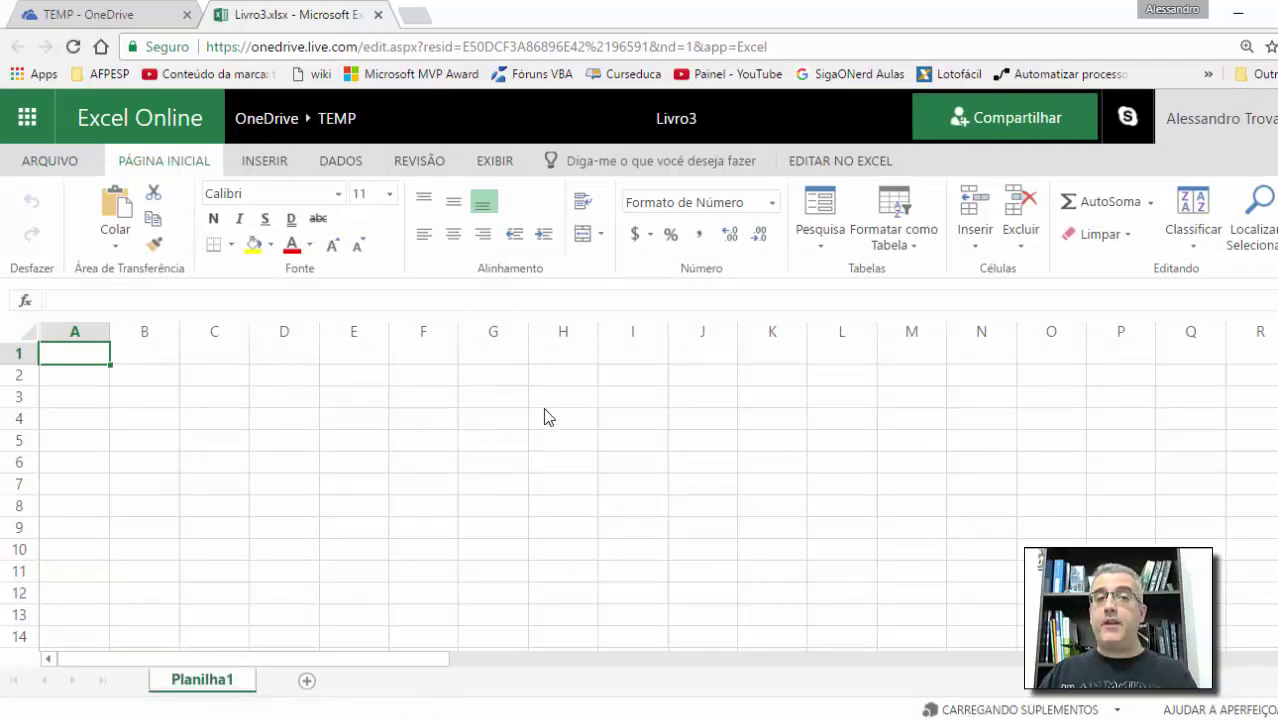
Step: Enter the labels 'Data de início' in A1 and 'Salário:' in A2
text(Data)
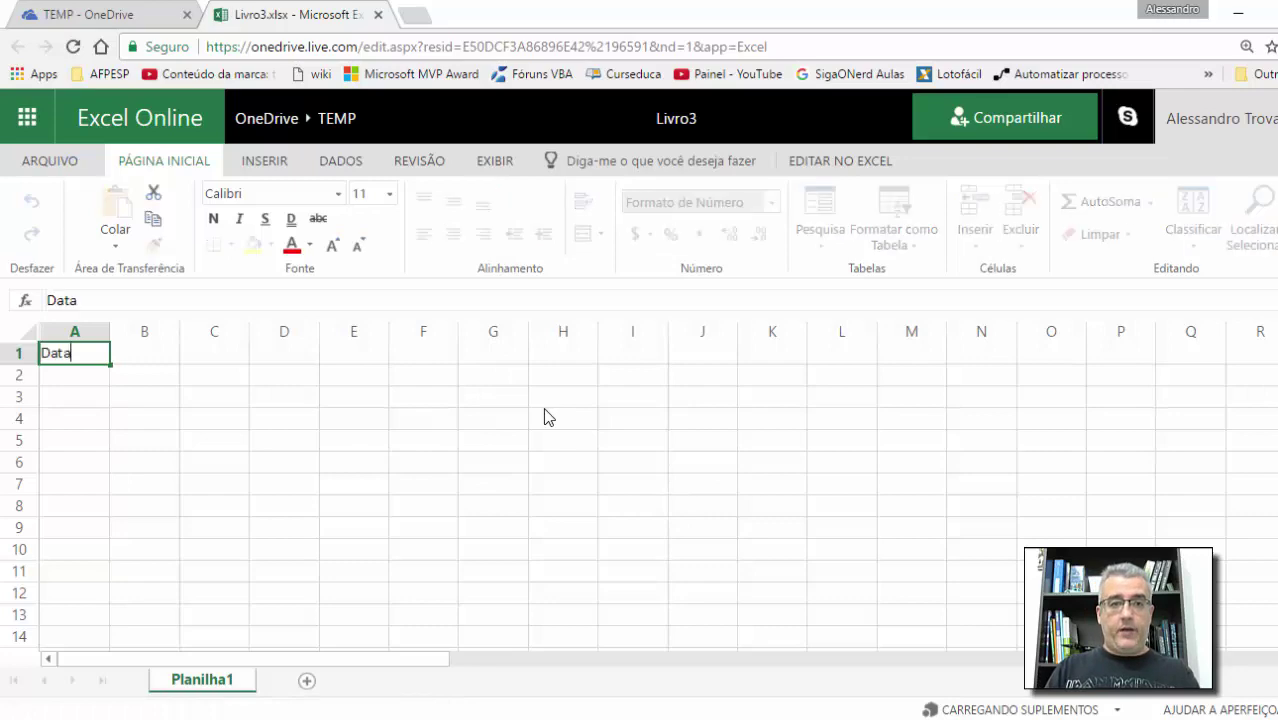
text( de início)
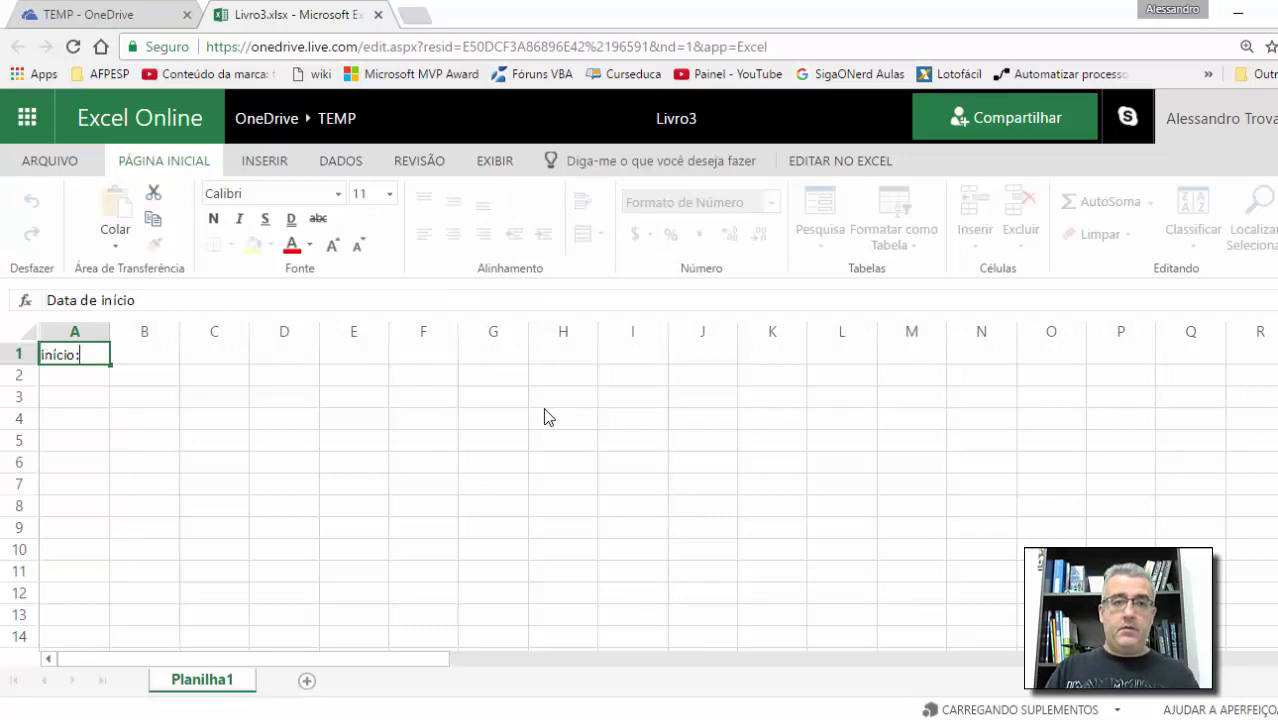
key(Tab)
key(Return)
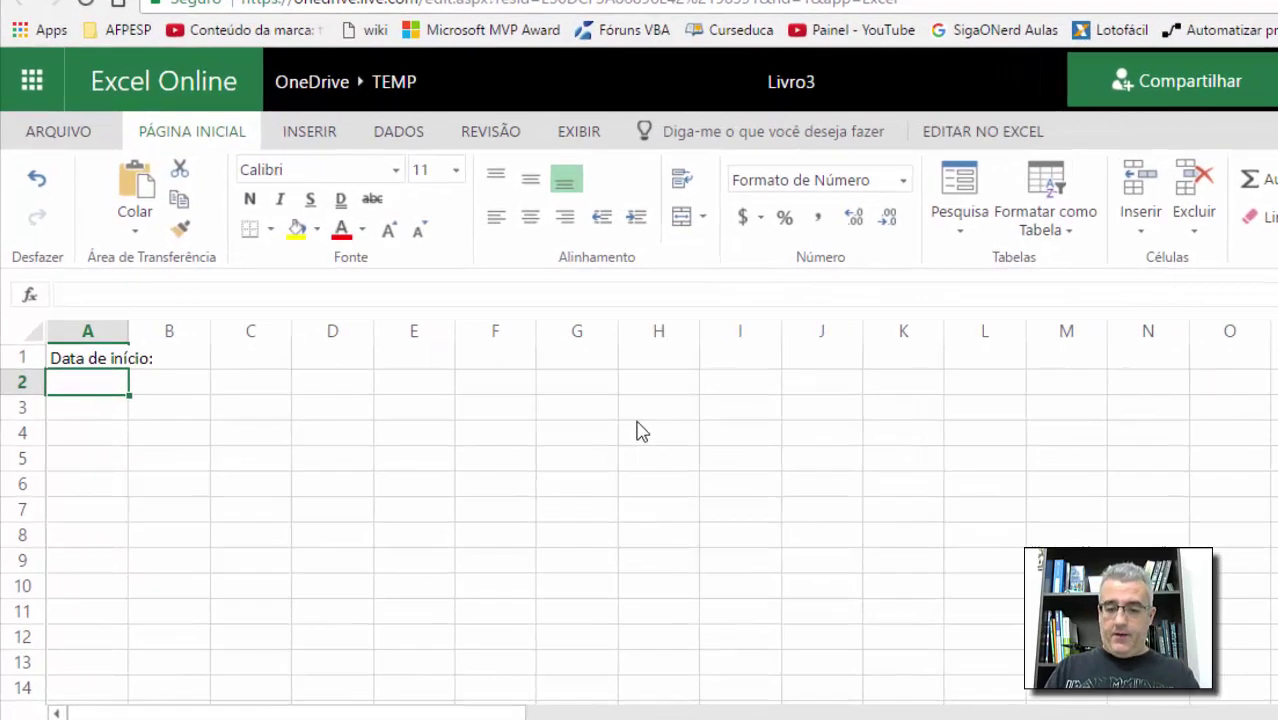
text(Salár)
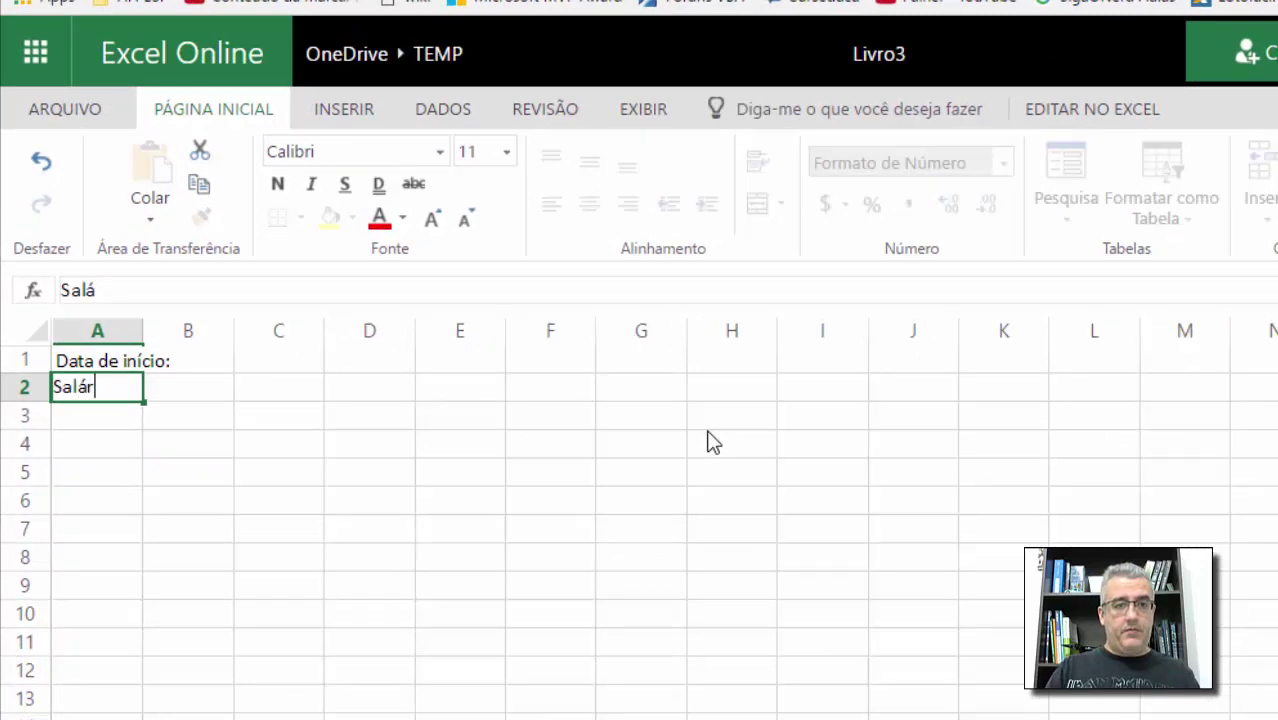
text(io)
key(Return)
key(Up)
key(F2)
text(:)
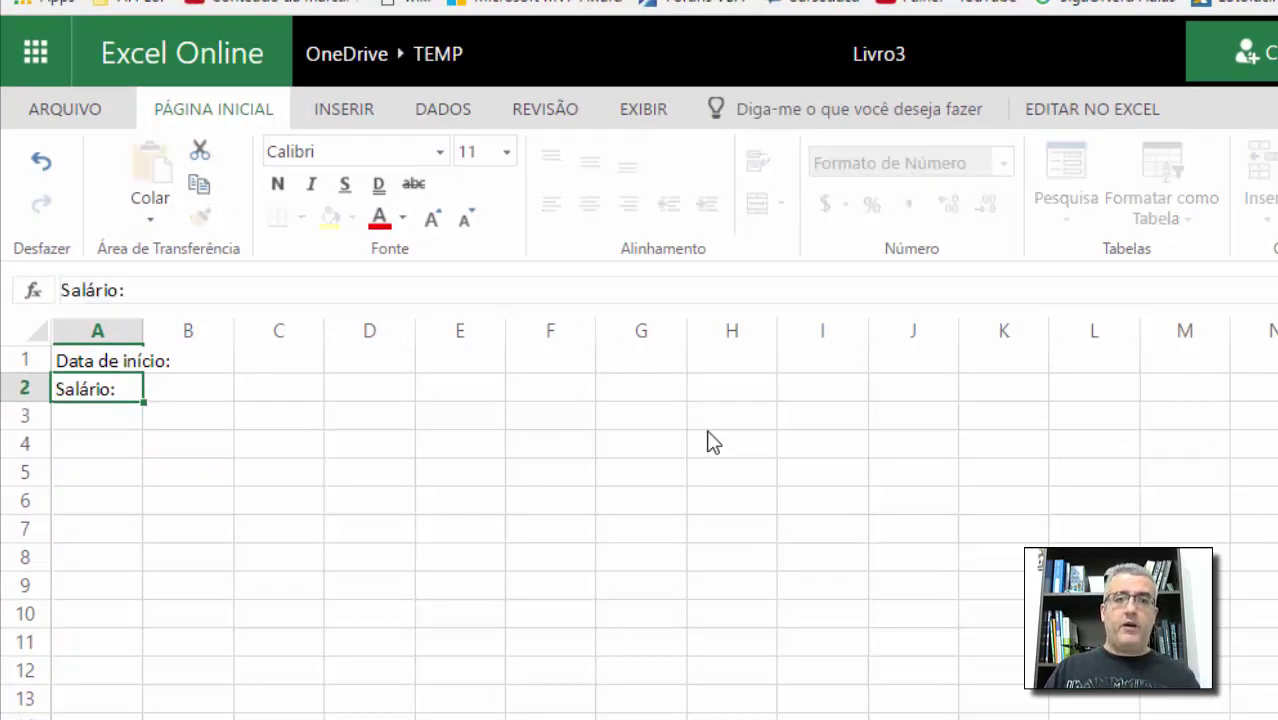
key(Return)
key(Up)
Step: Autofit column A and enter the start date 01/04/1995 in B1
double_click(145, 330)
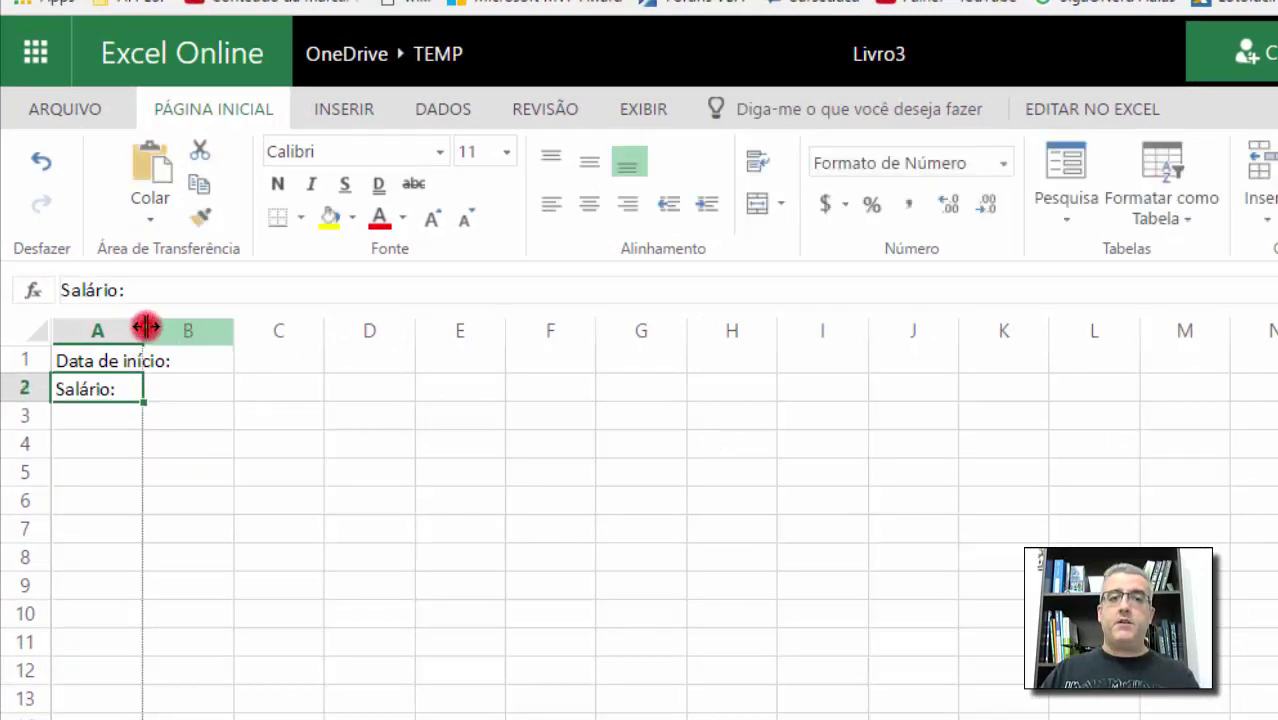
click(233, 330)
text(0)
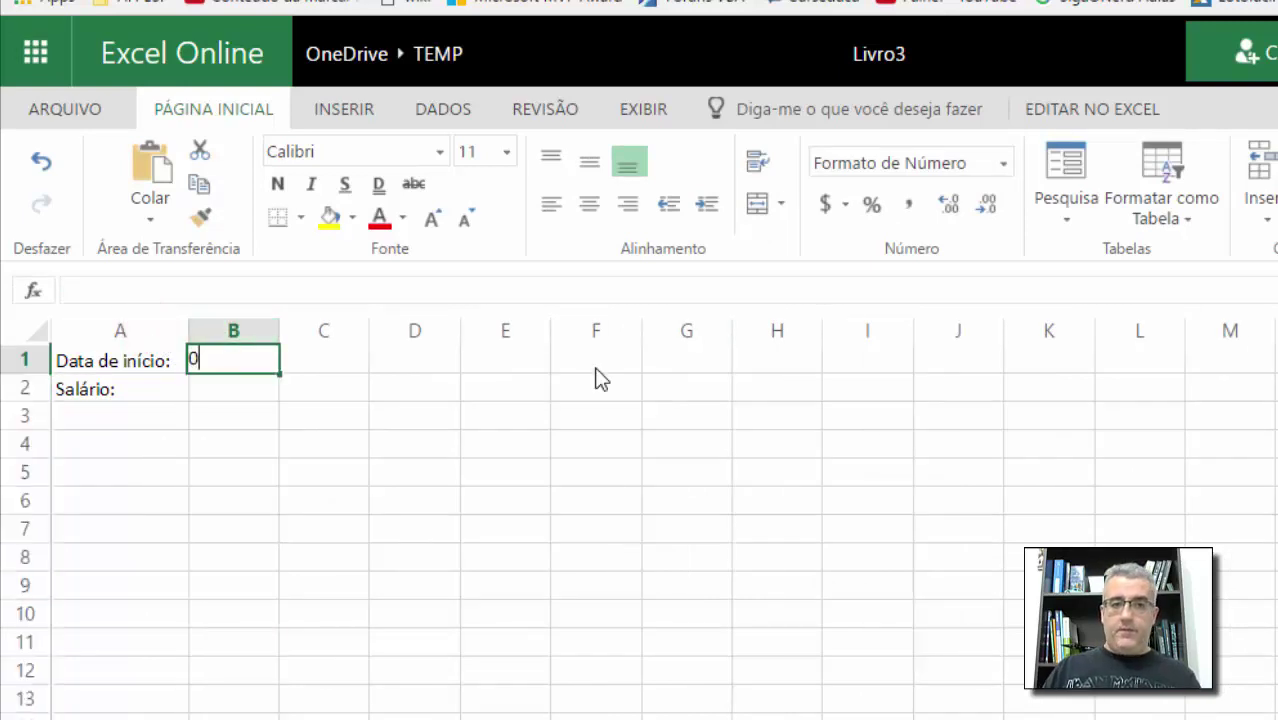
text(1/04/20)
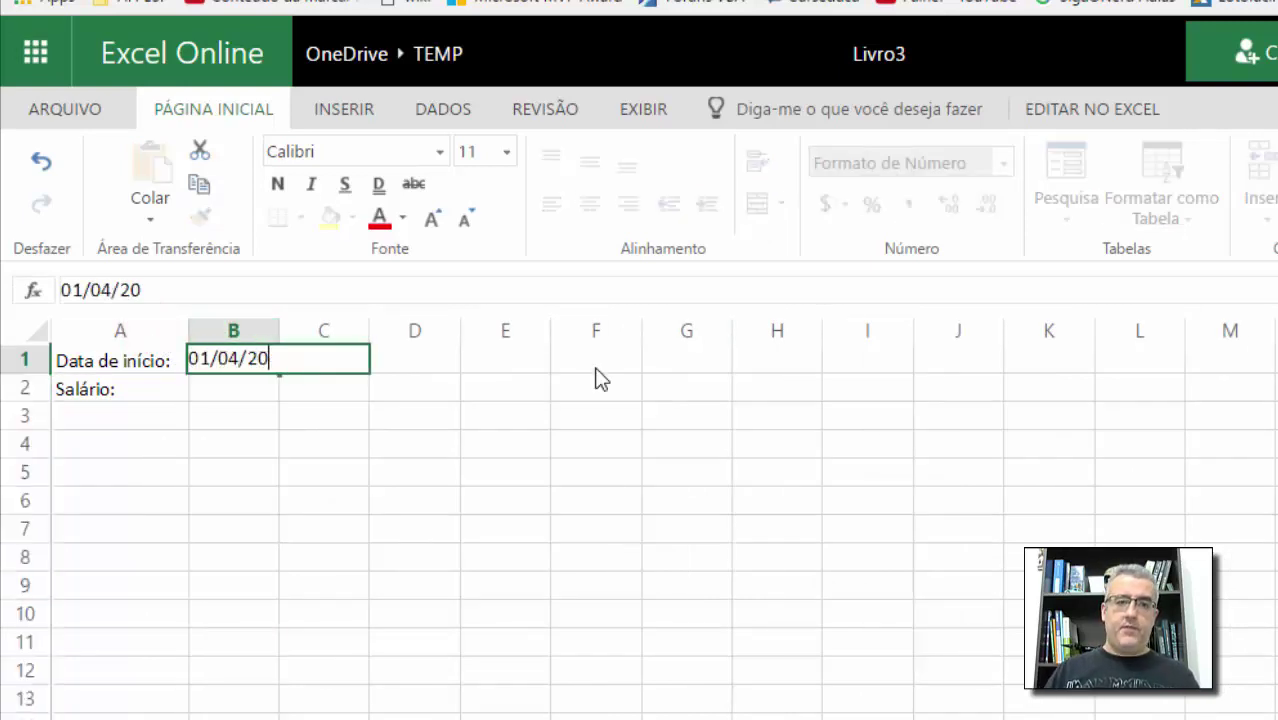
key(BackSpace)
key(BackSpace)
text(199)
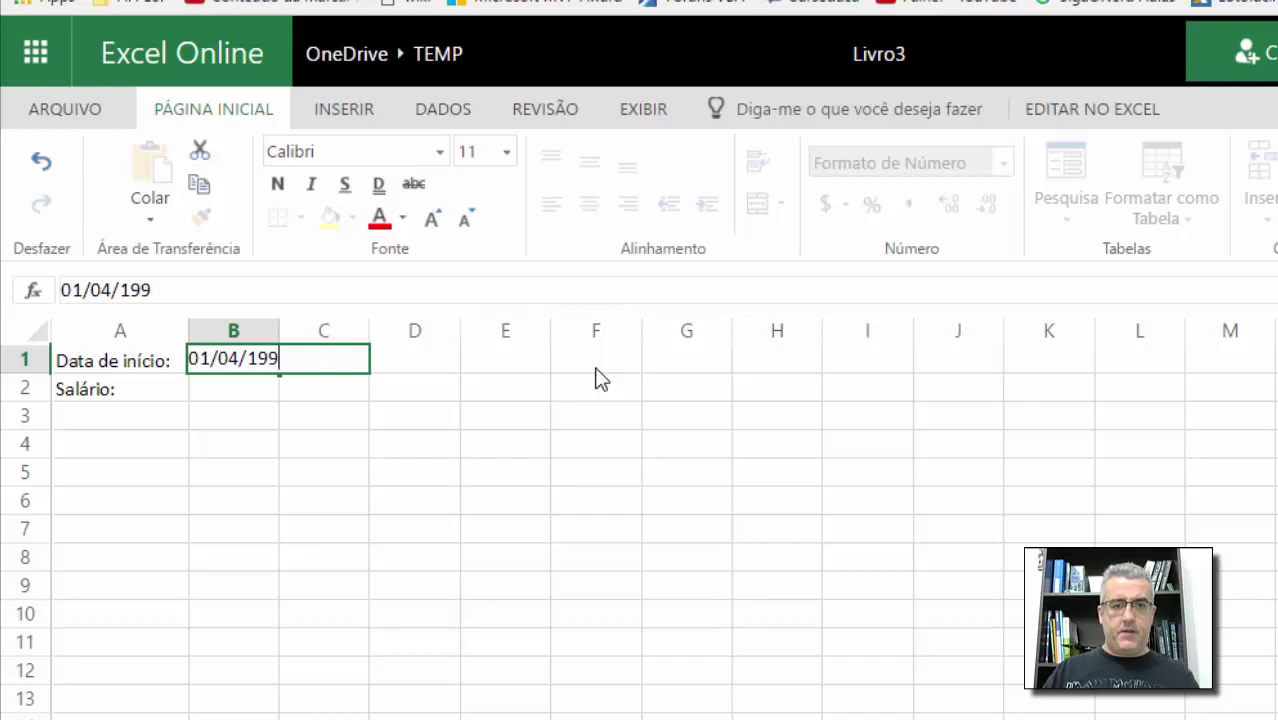
text(5)
key(Return)
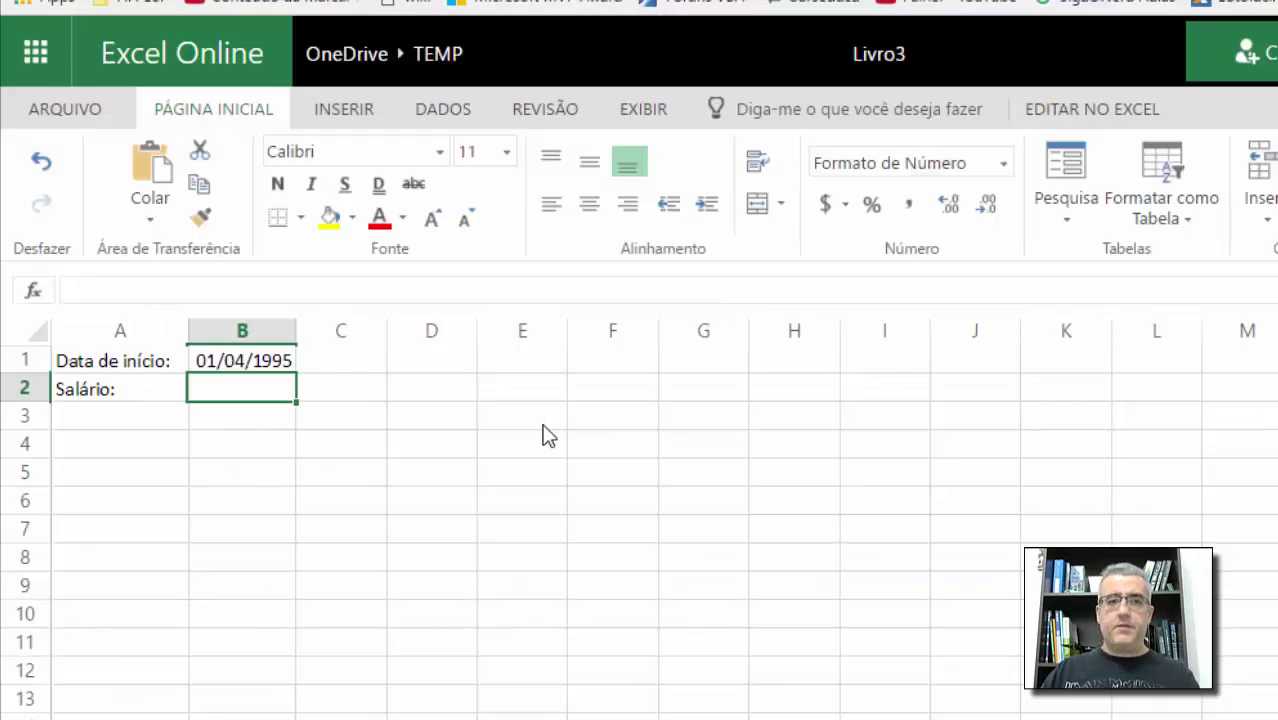
Step: Enter salary 2000 in B2 and format it as Brazilian reais, R$ 2.000,00
text(200)
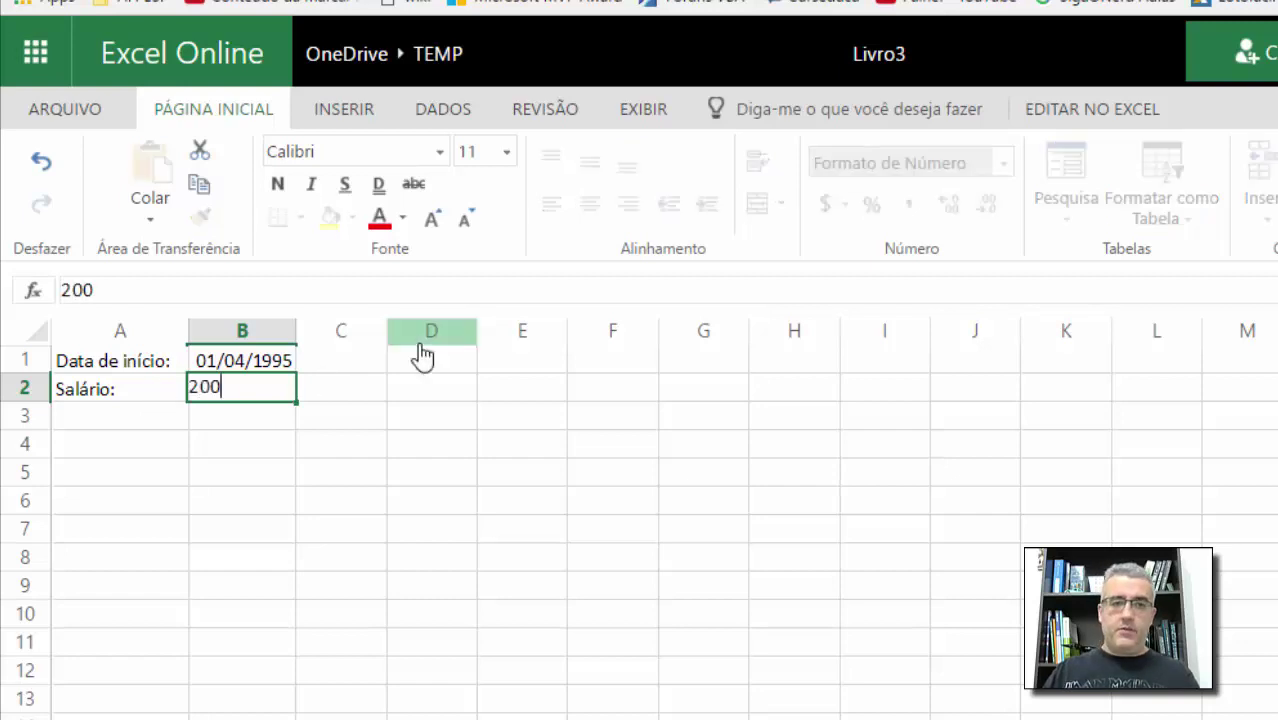
text(0)
key(Return)
click(286, 389)
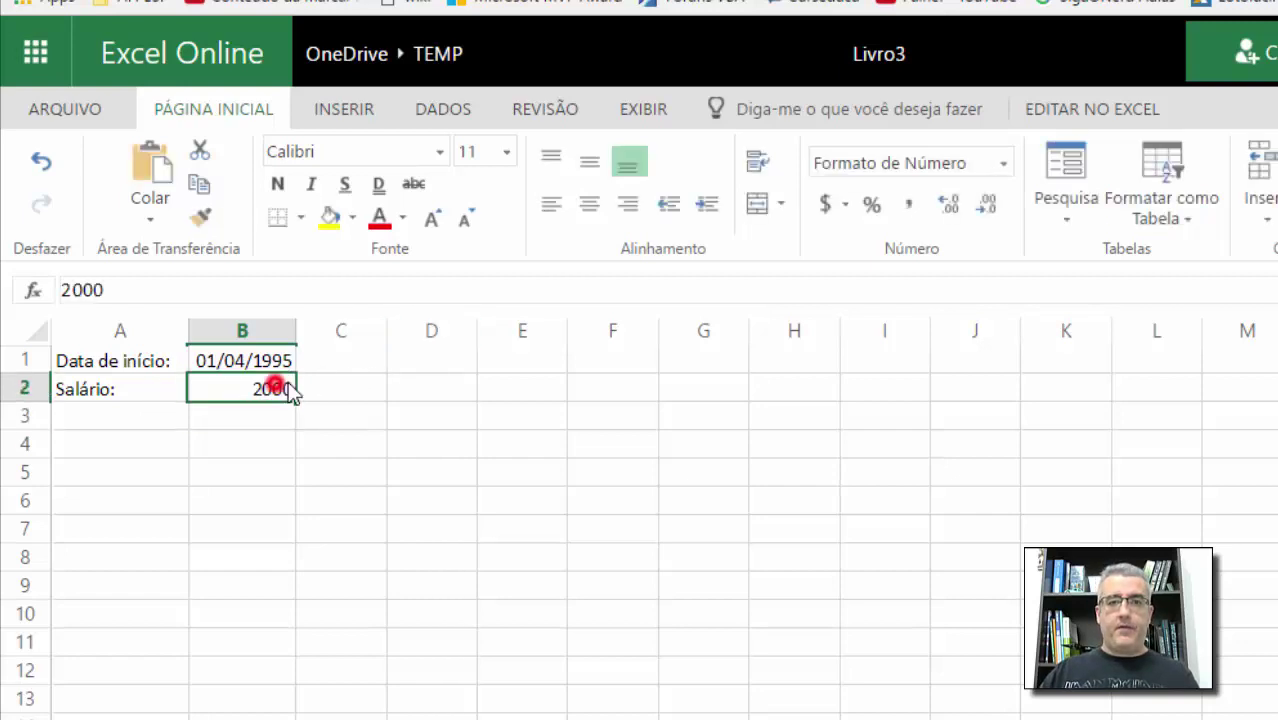
click(829, 205)
click(955, 240)
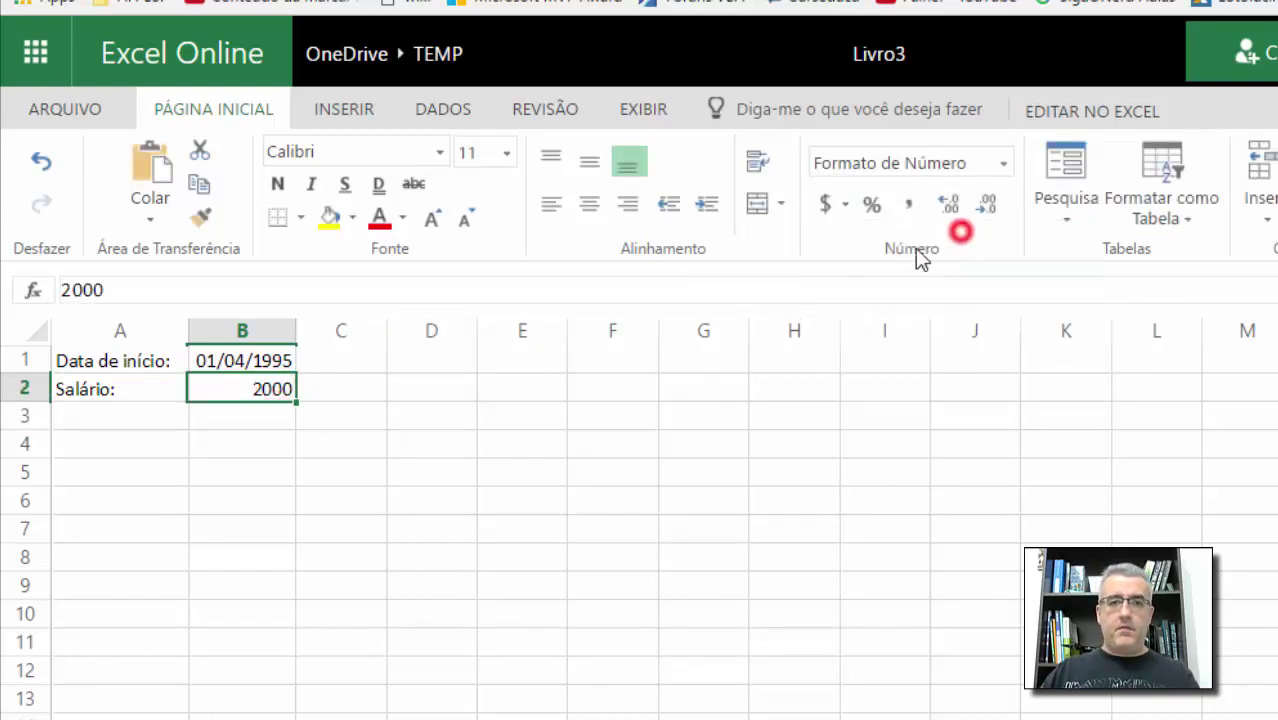
click(100, 418)
click(170, 452)
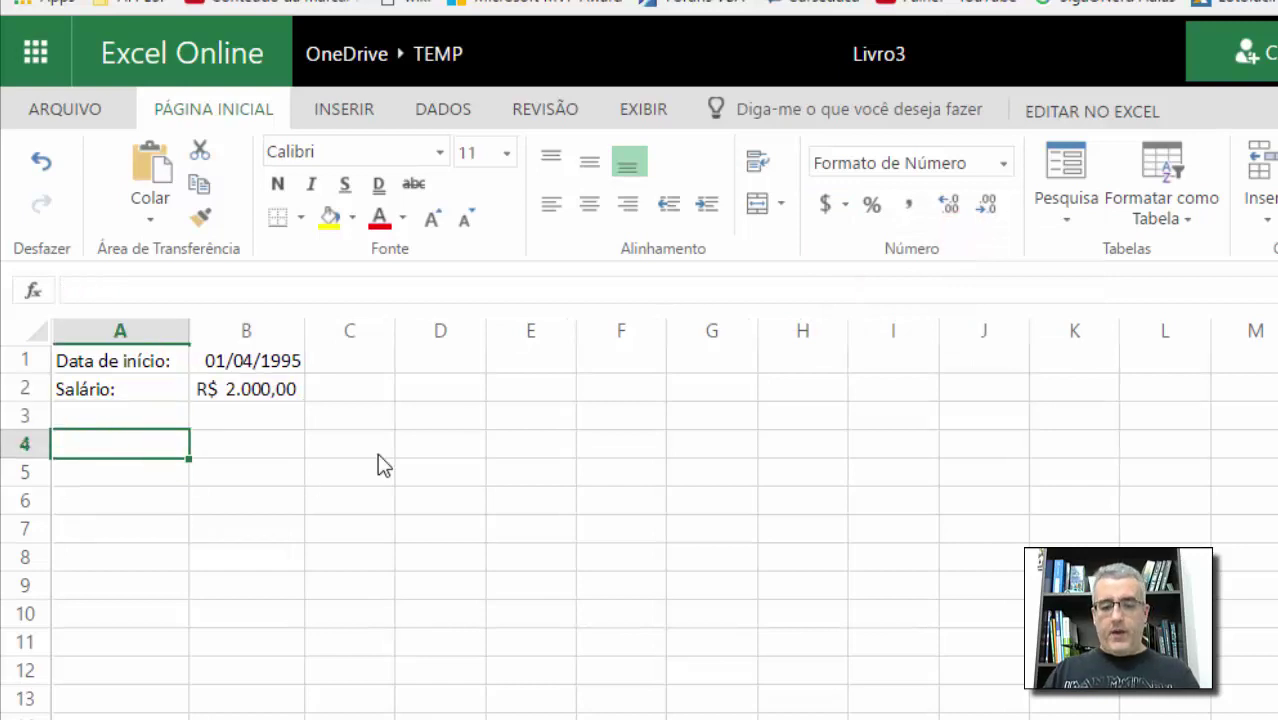
Step: Label A4 'R$' and enter =DATADIF(B1;HOJE();"Y") in B4, returning 22
text(R$)
key(Tab)
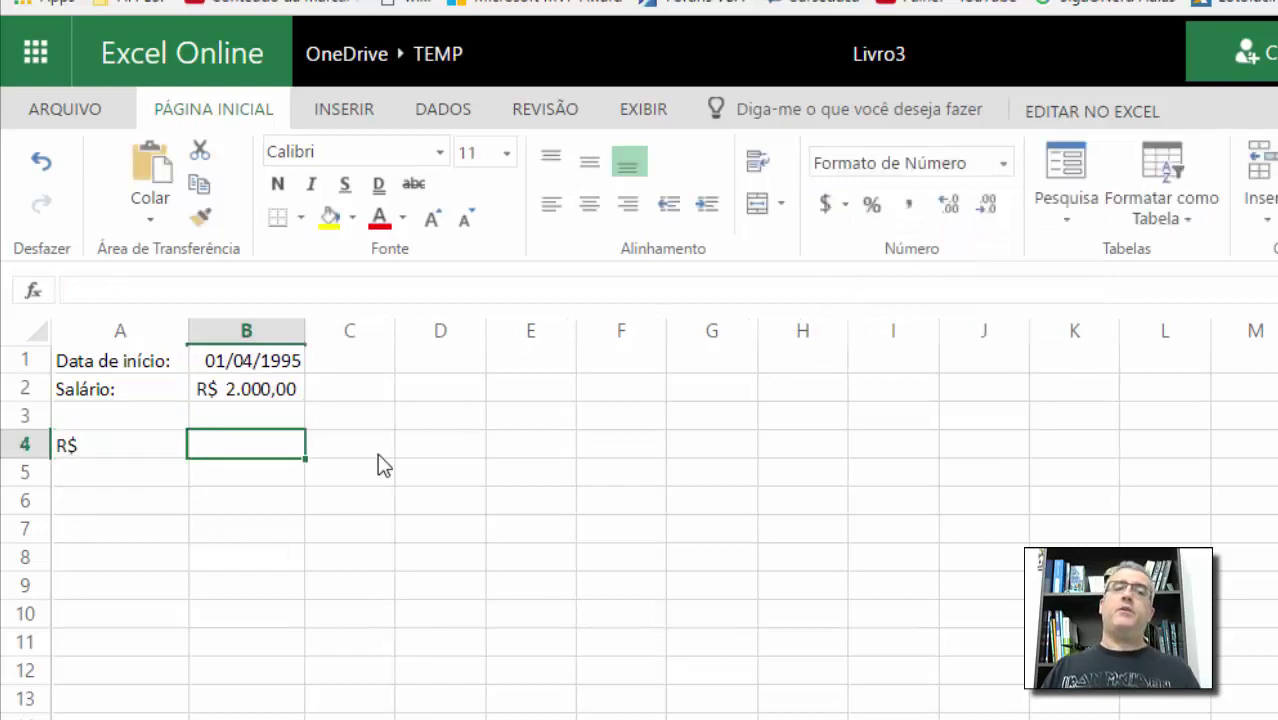
text(=d)
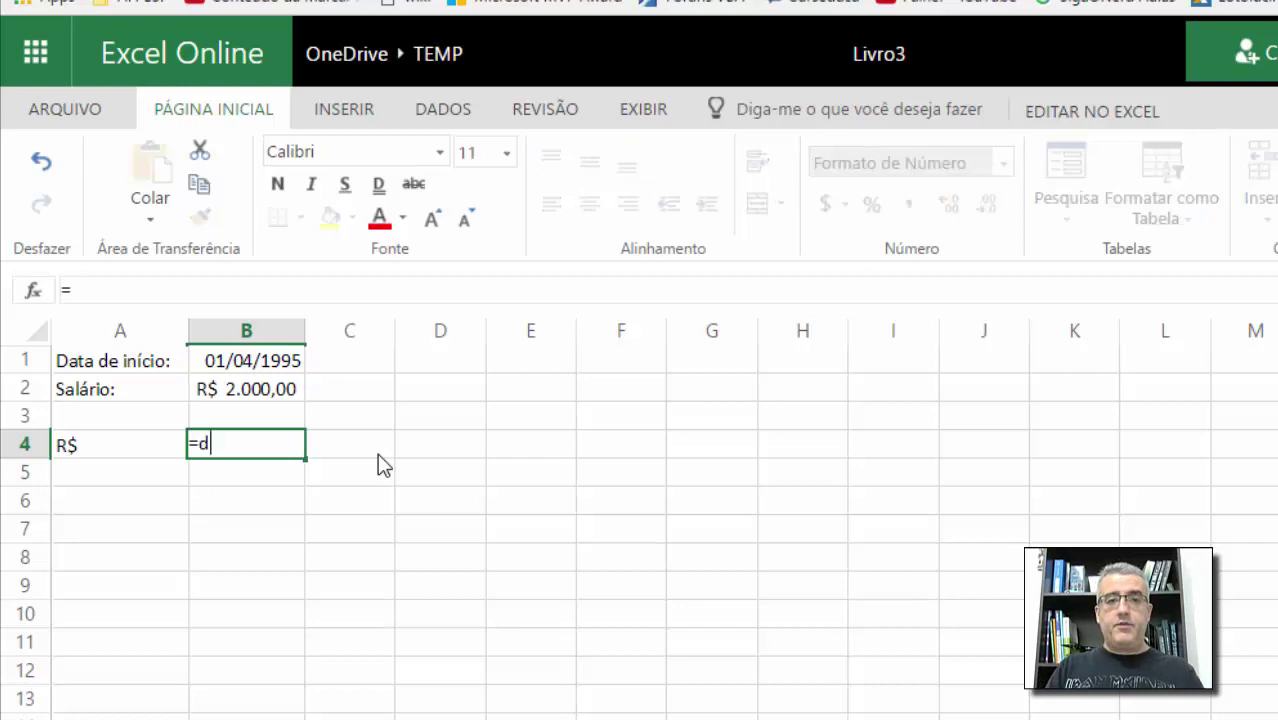
text(atadif()
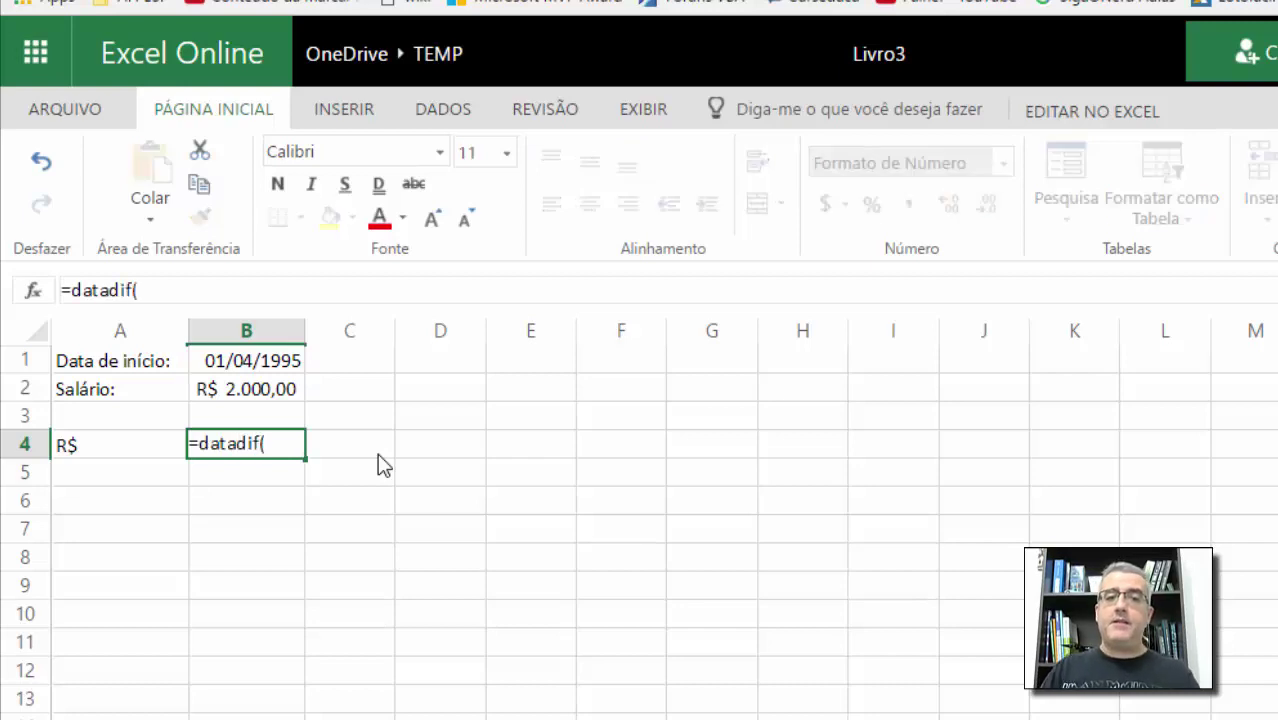
text(B1)
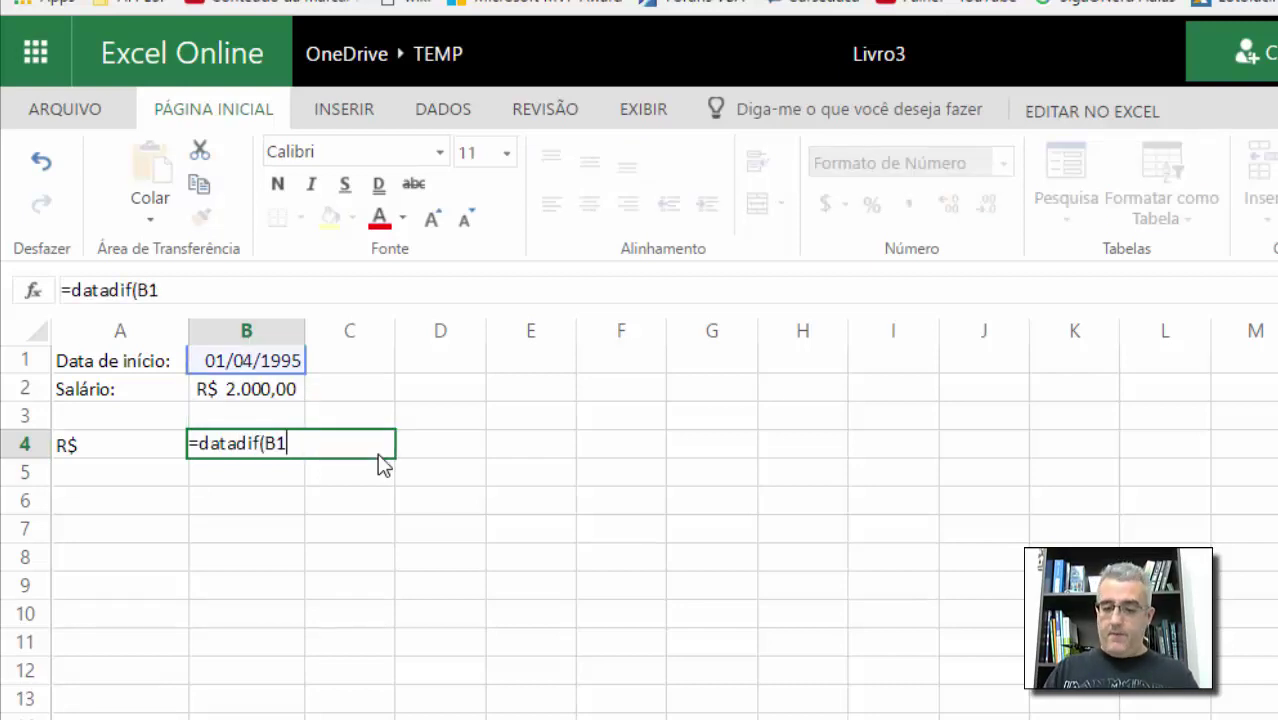
text(;hoje()
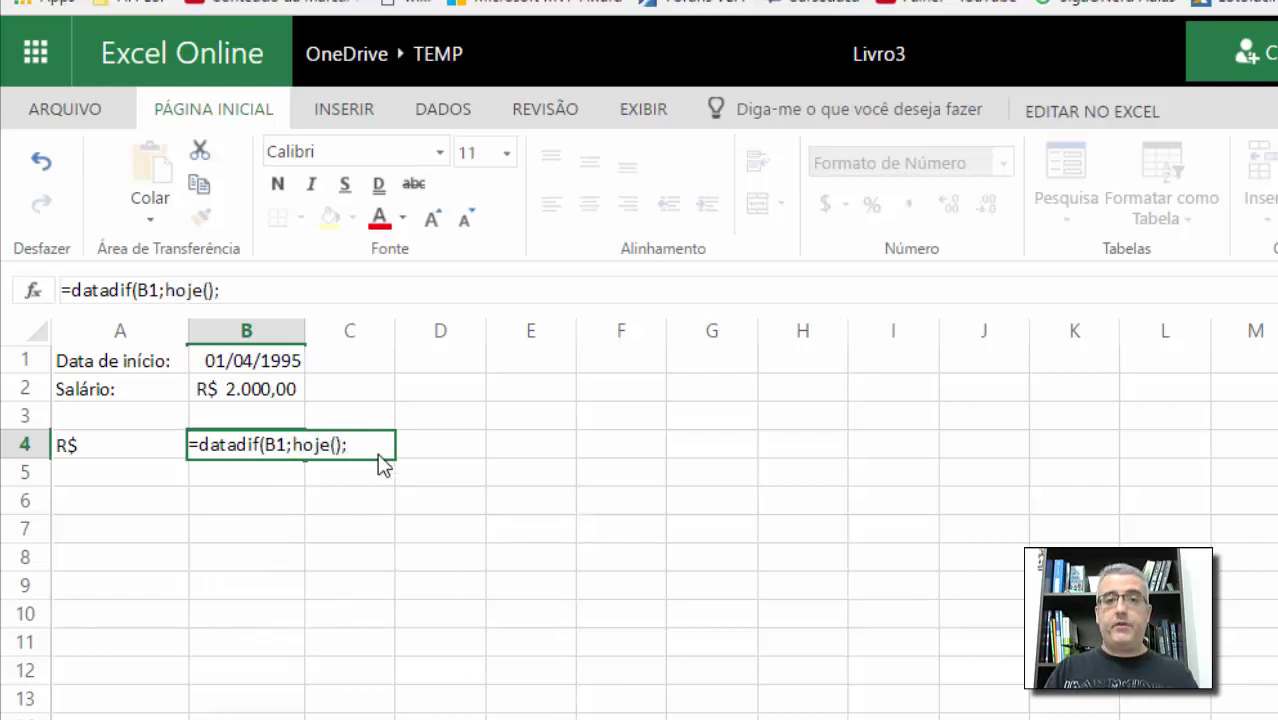
text(Y")
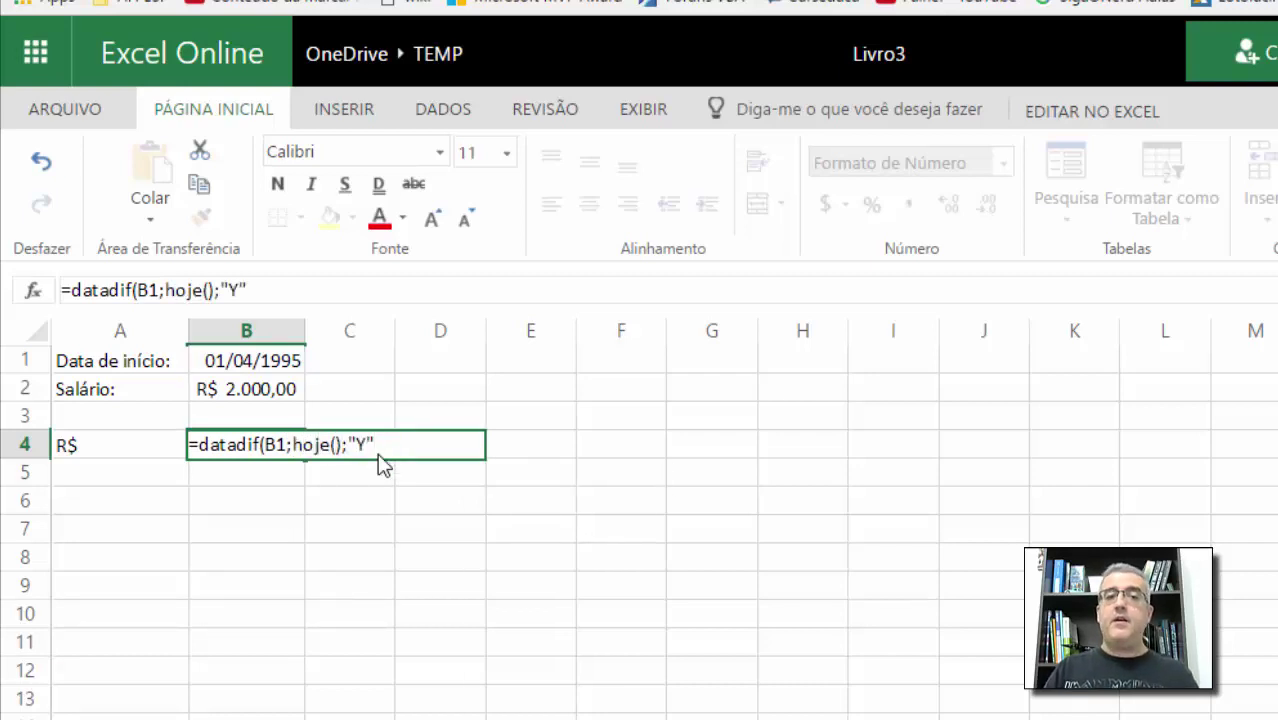
text())
key(Return)
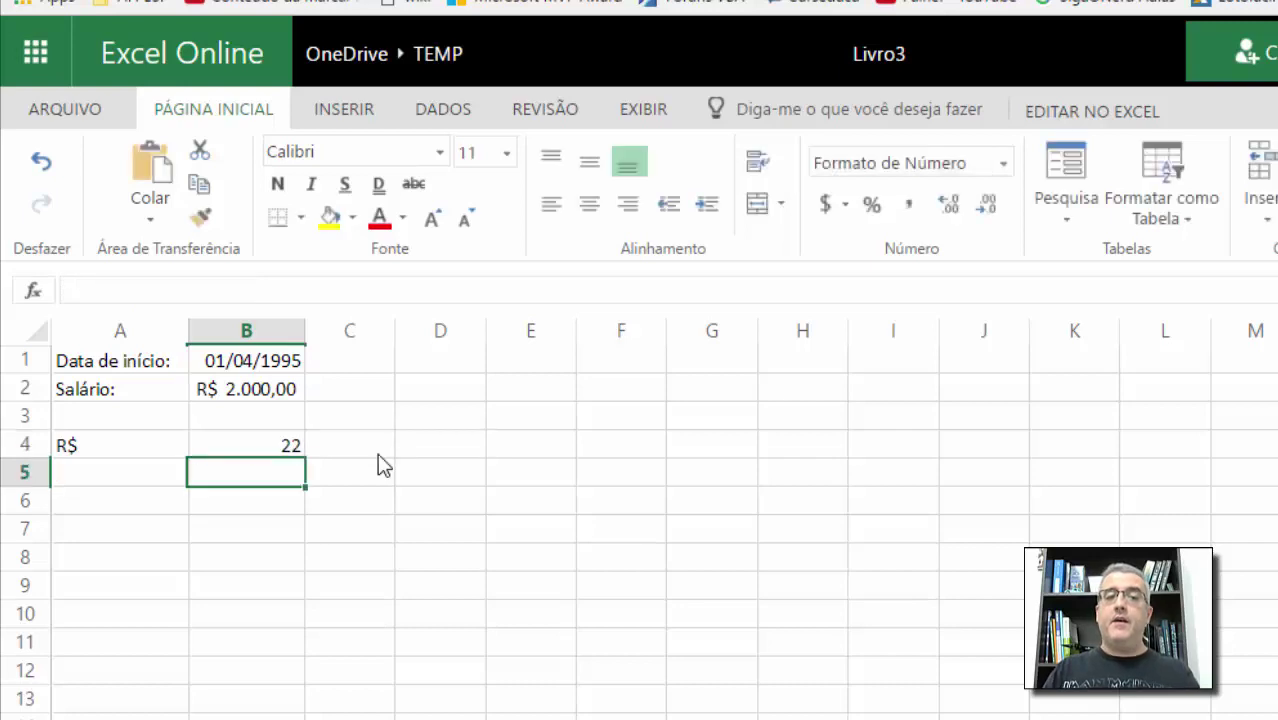
key(Up)
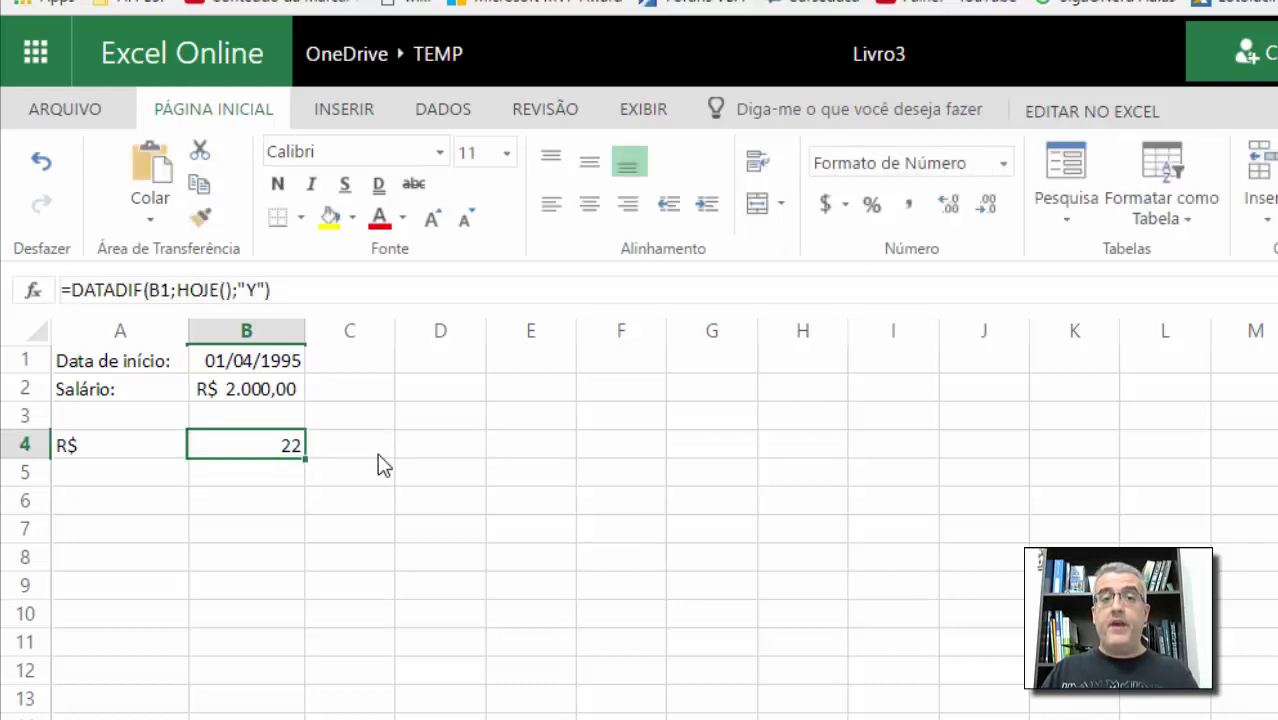
key(F2)
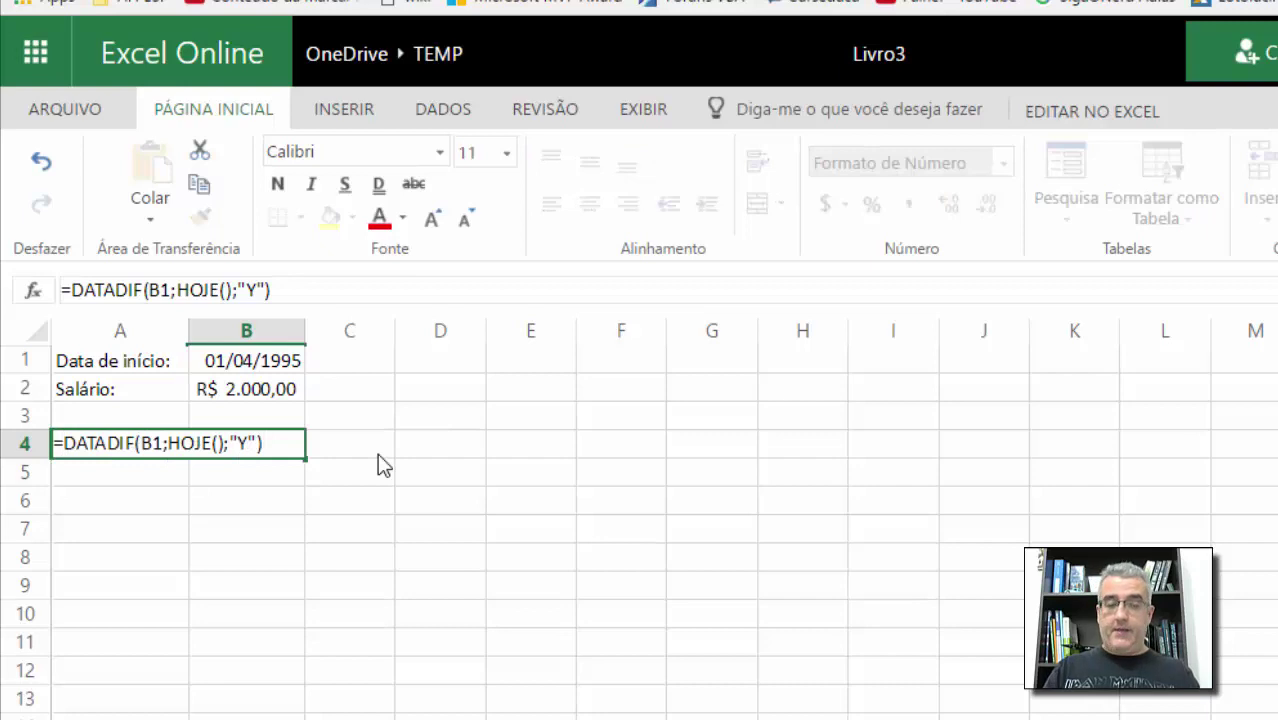
Step: Wrap B4 as =QUOCIENTE(DATADIF(B1;HOJE();"Y");3), showing 7 completed triênios
text(quo)
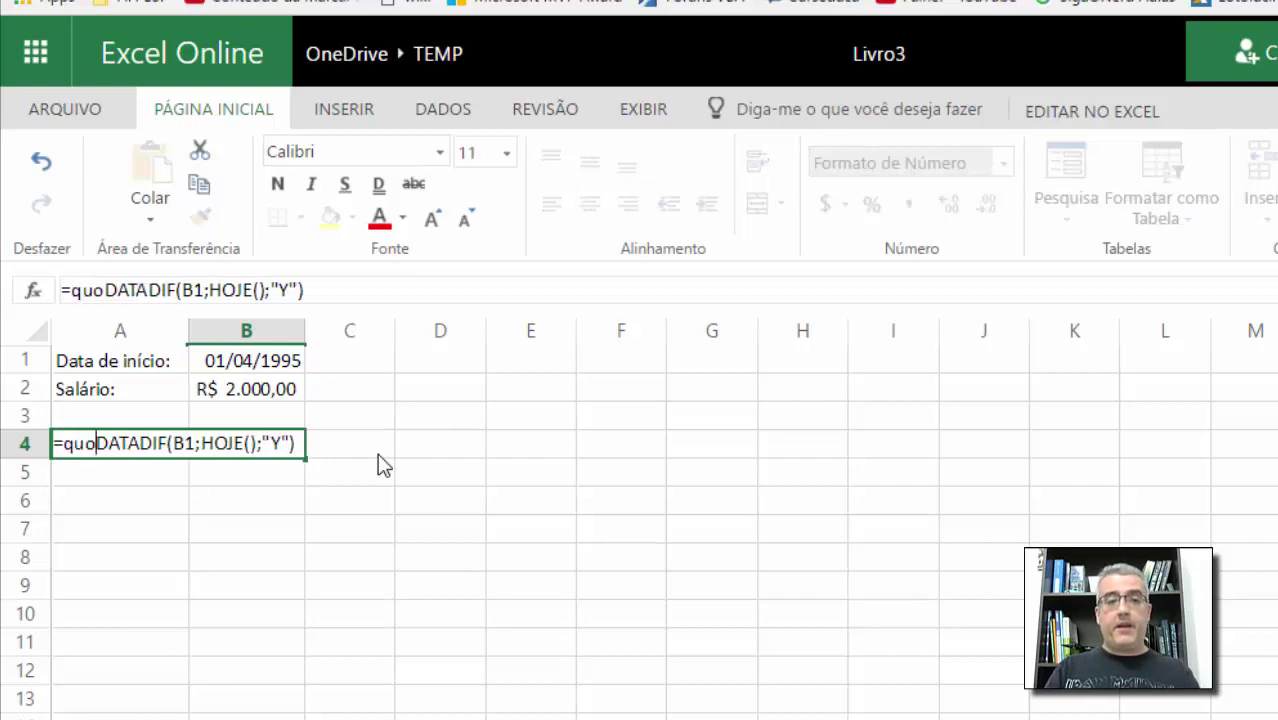
text(cient)
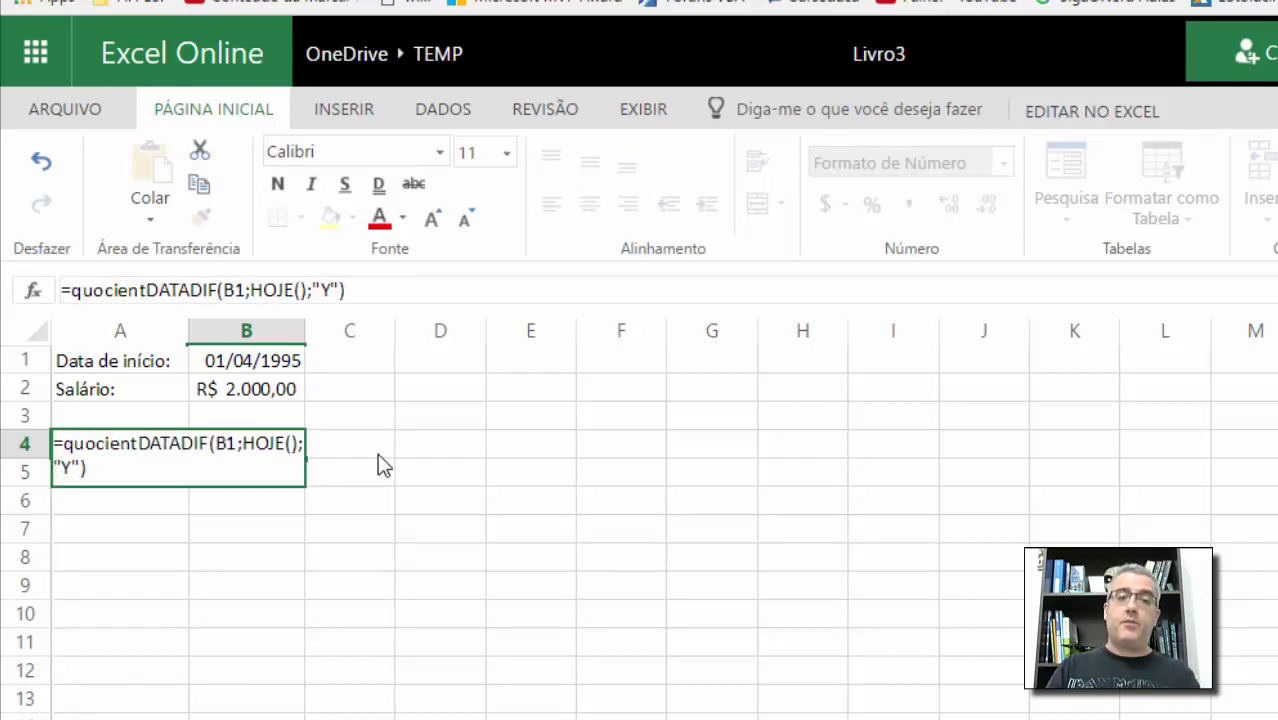
text(e()
key(End)
key(Down)
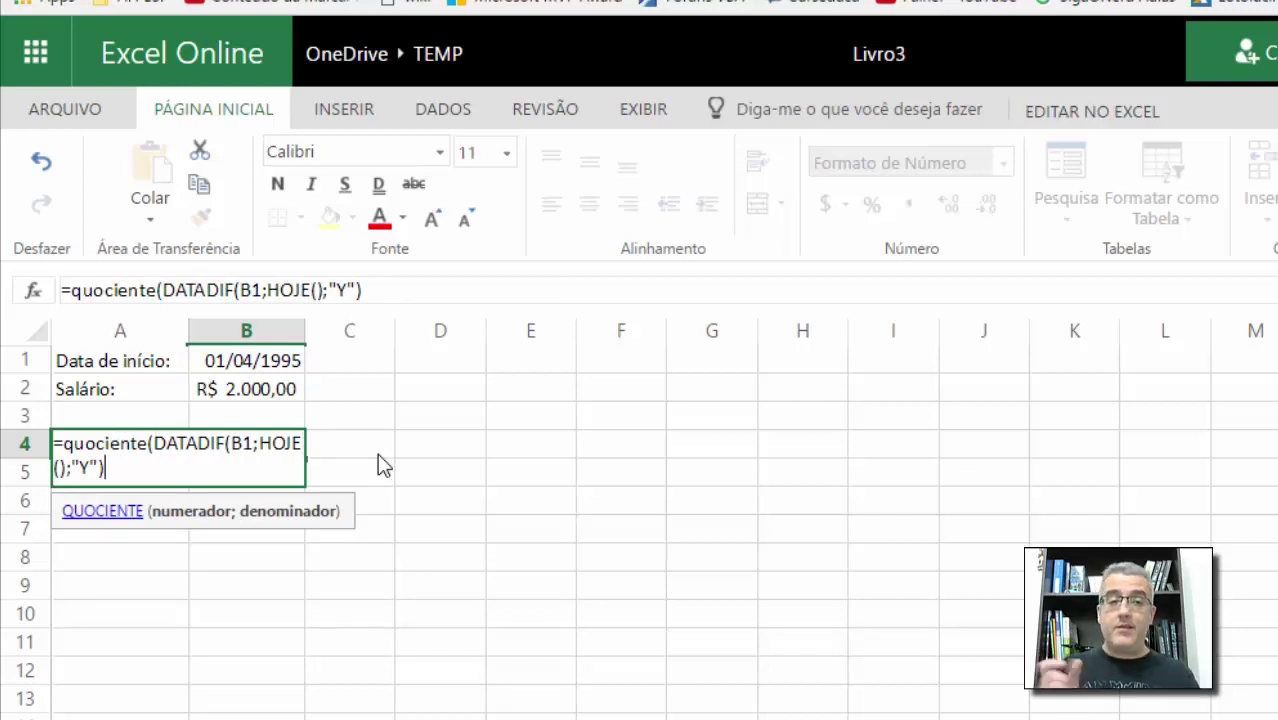
text(;3)
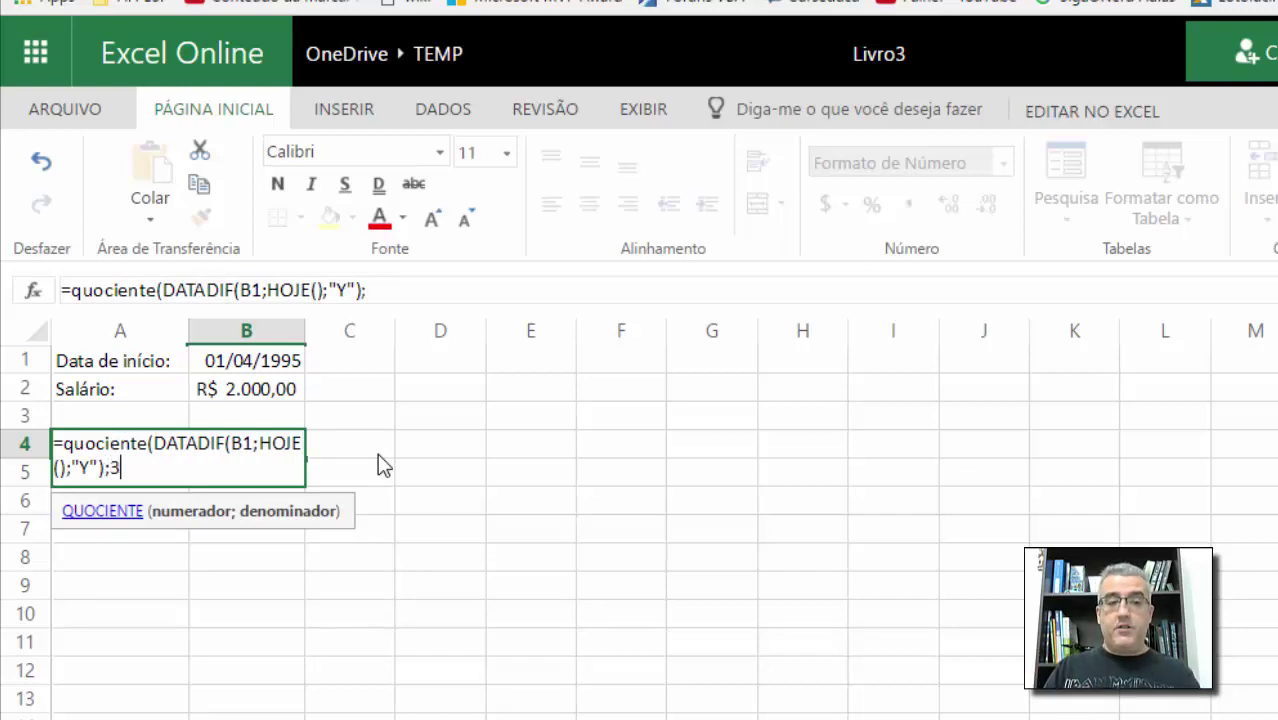
text())
key(Return)
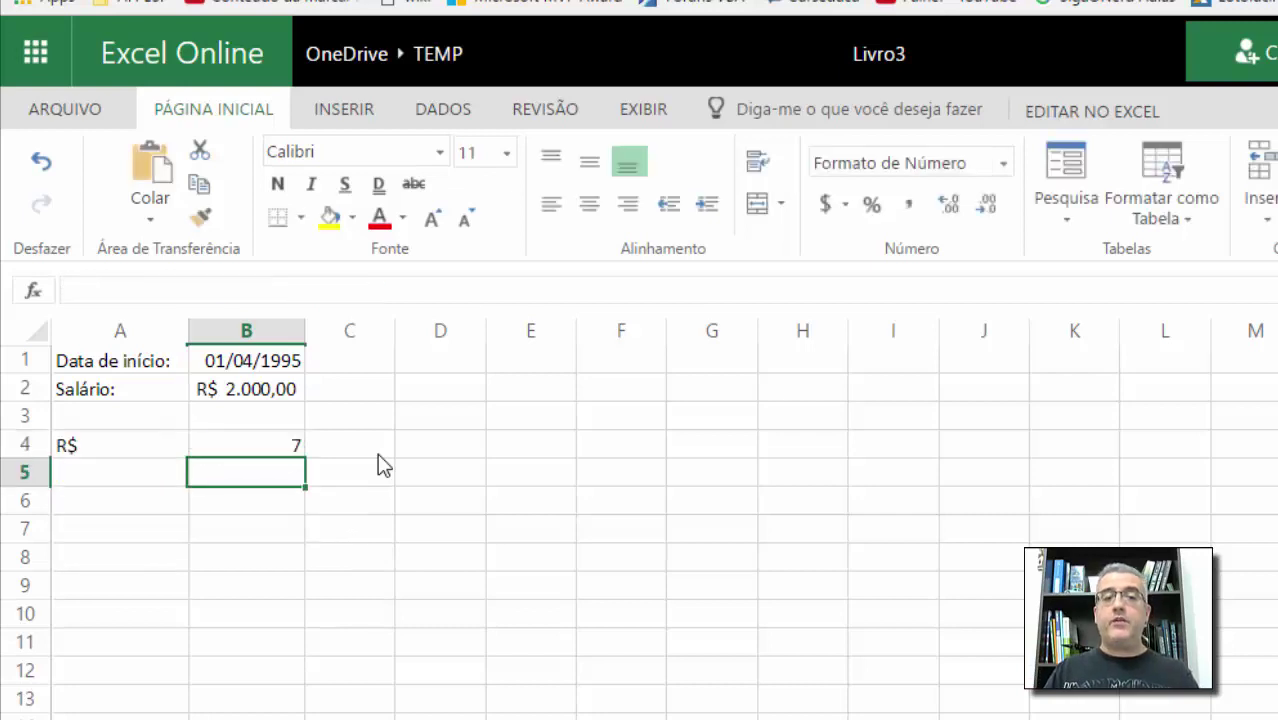
key(Up)
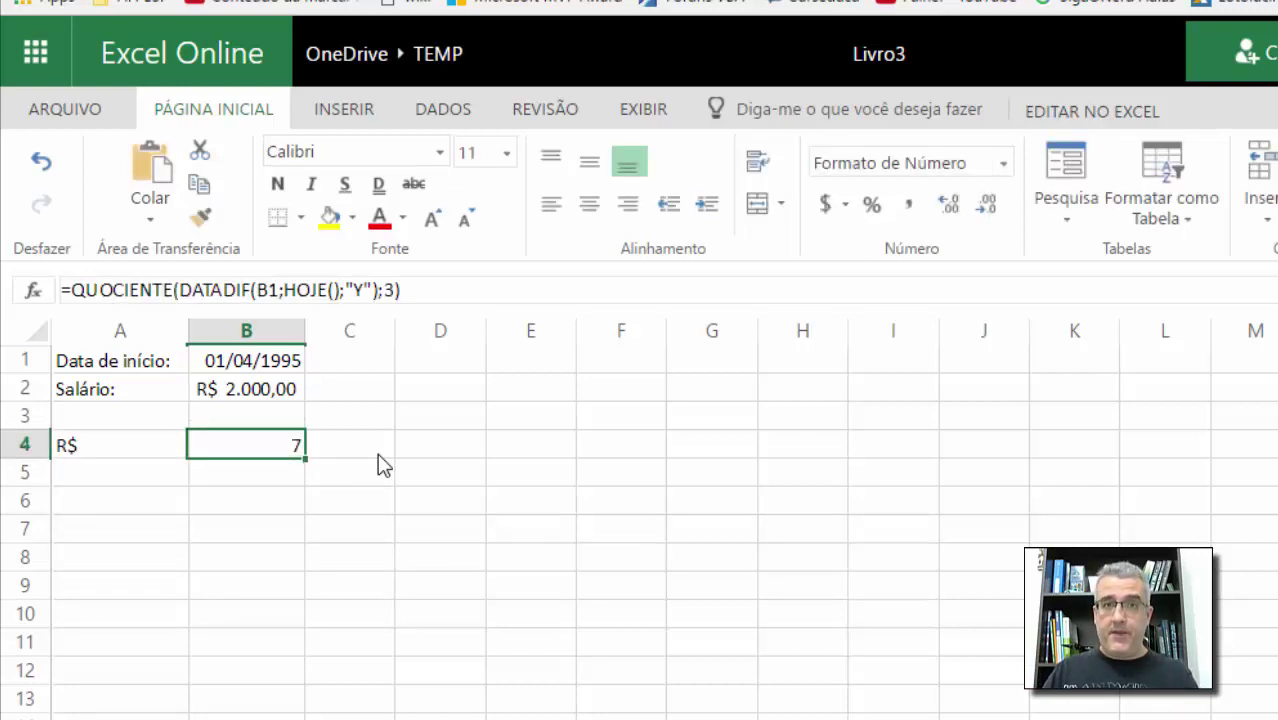
Step: Append *3 to B4's formula, giving 21 displayed as the date 21/01/1900
key(F2)
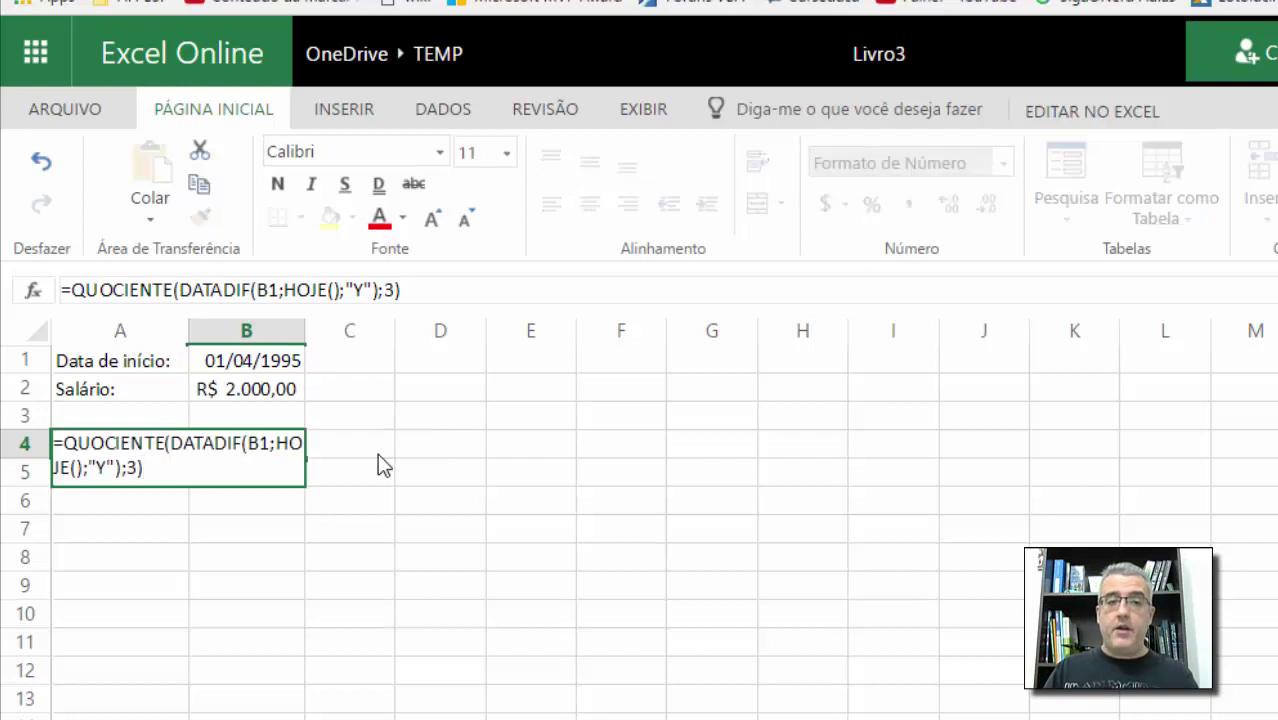
text(*21)
key(BackSpace)
key(BackSpace)
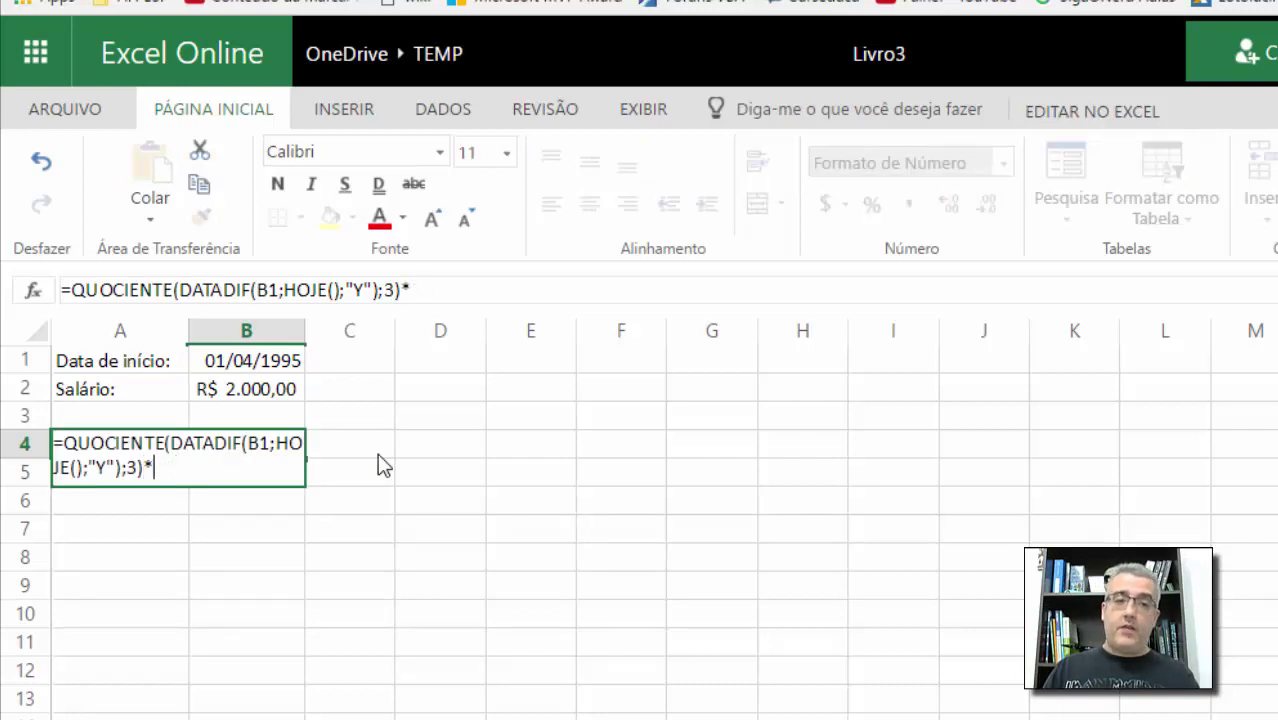
key(Return)
key(Up)
key(F2)
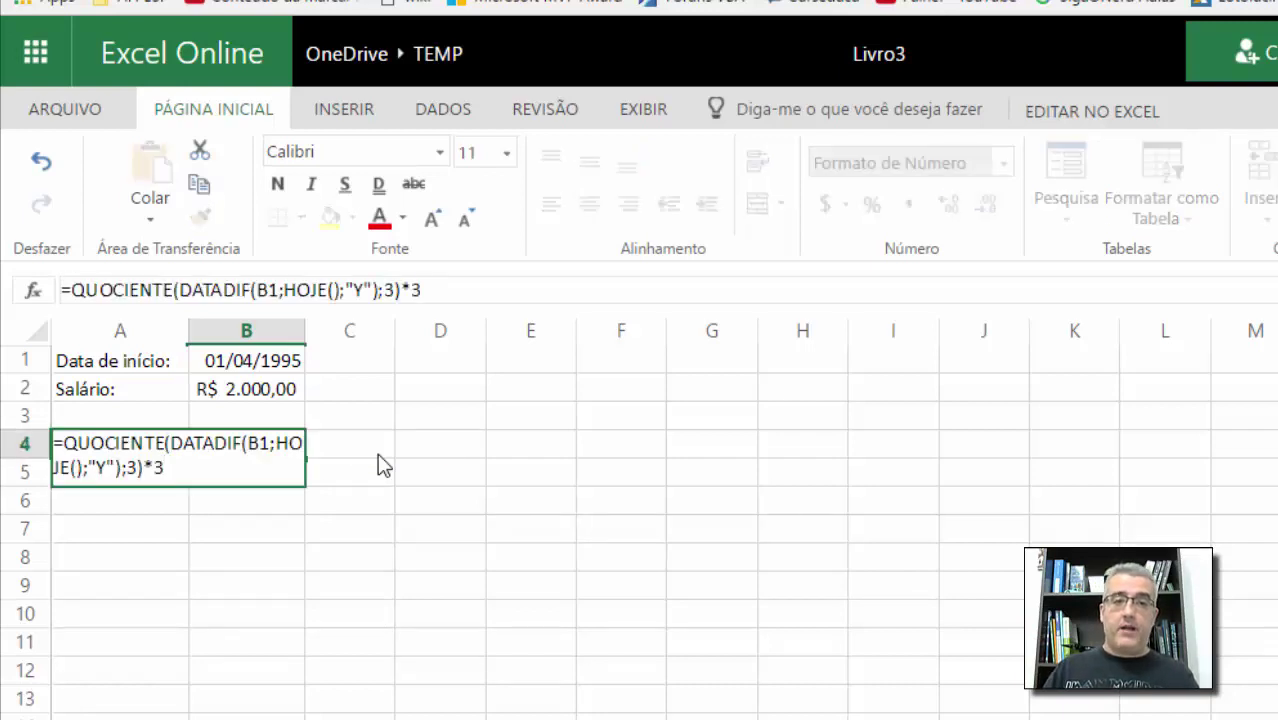
key(Return)
key(Up)
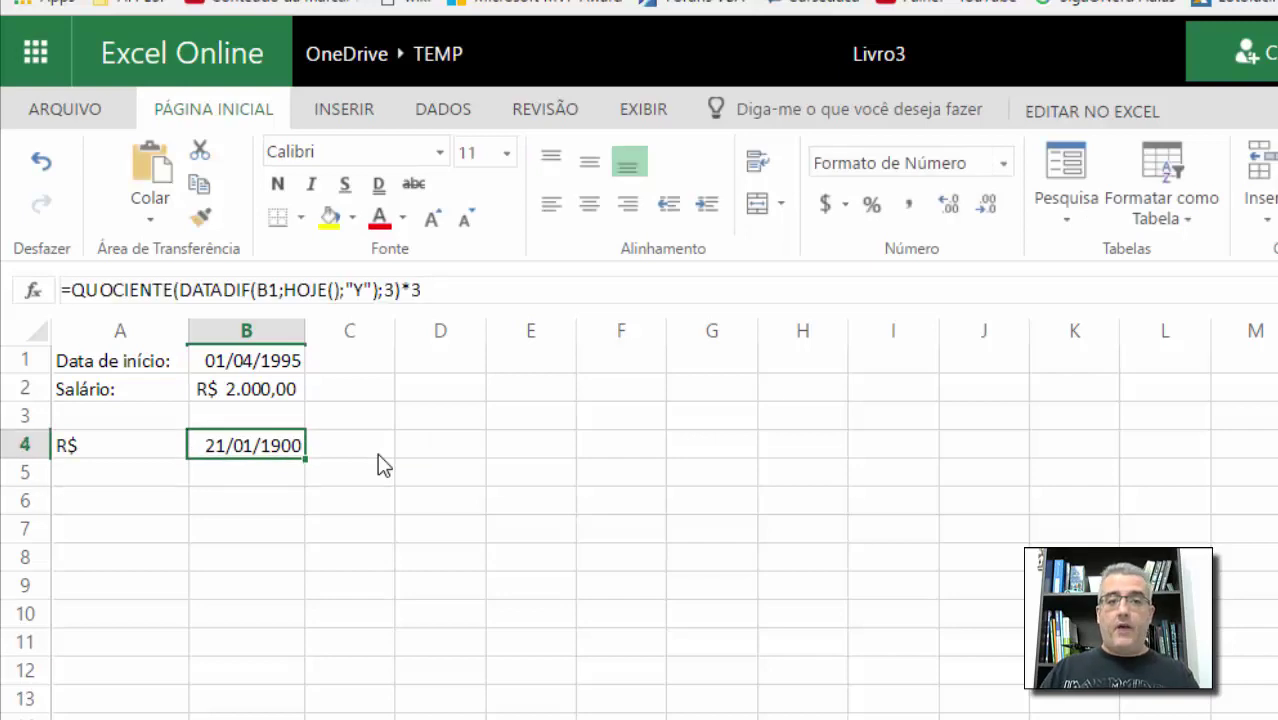
Step: Format B4 as Número and append /100 to its bonus formula
click(1003, 163)
click(935, 262)
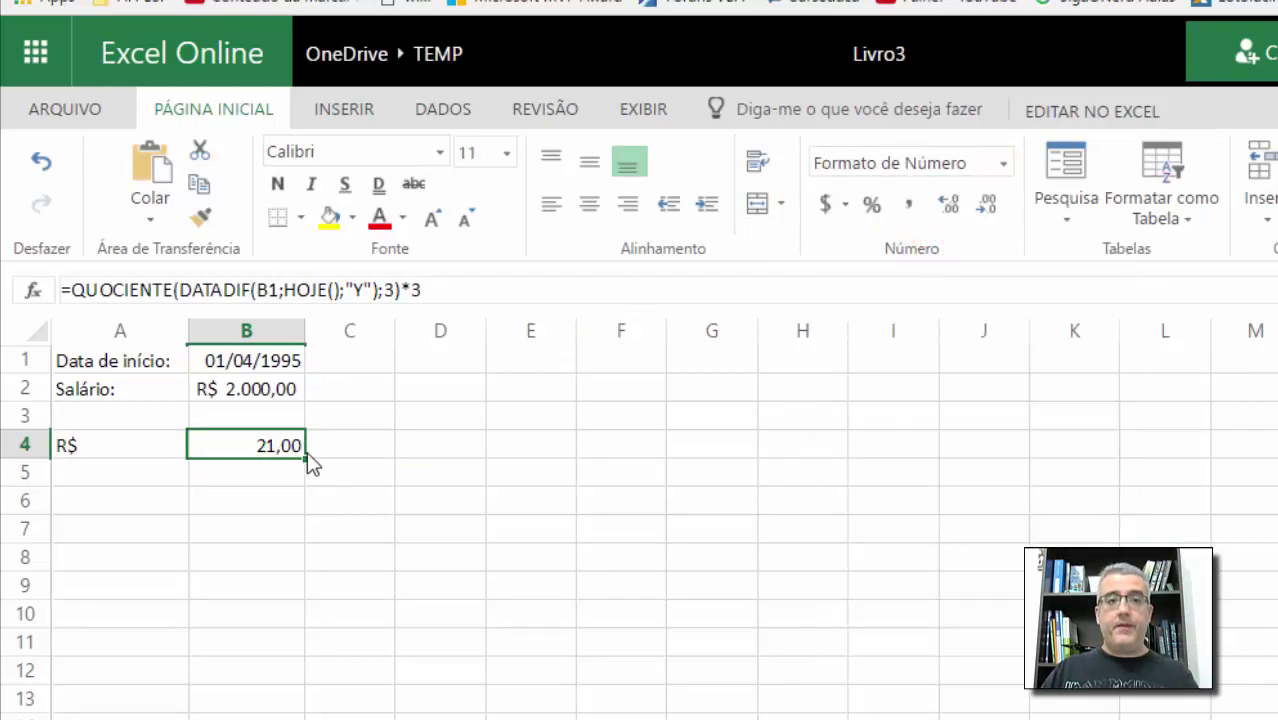
key(F2)
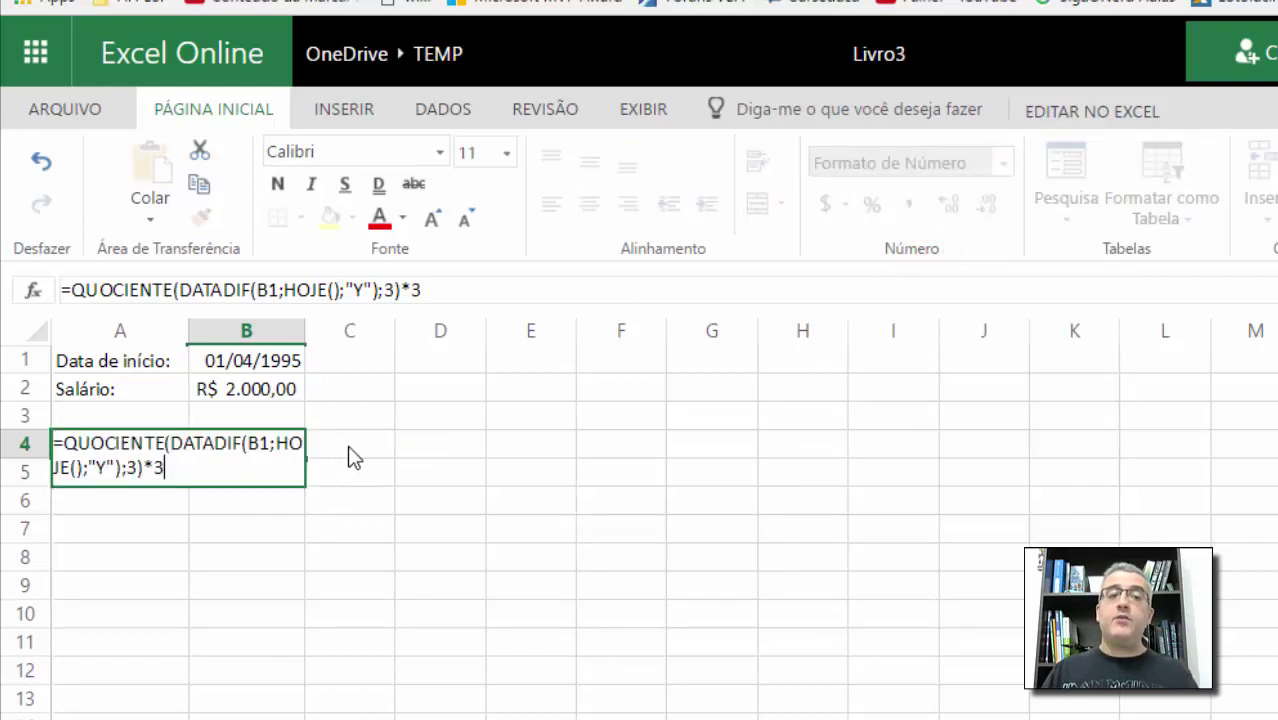
text(/100)
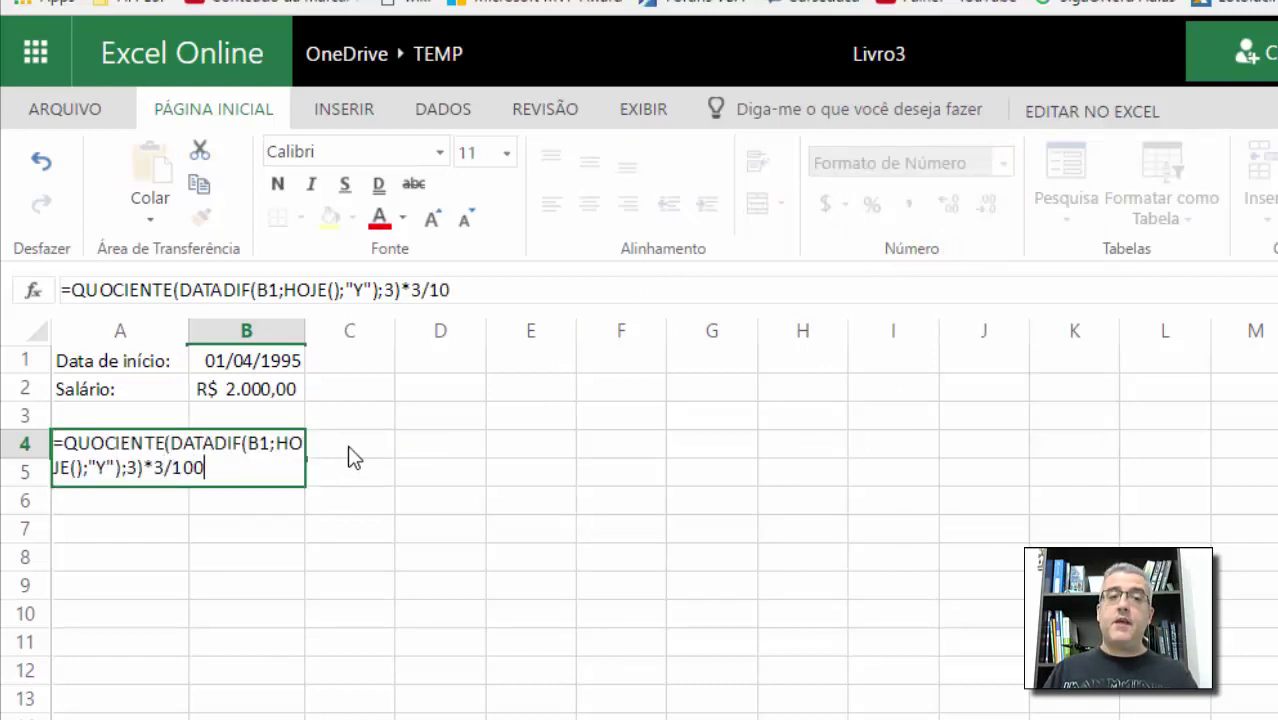
key(Return)
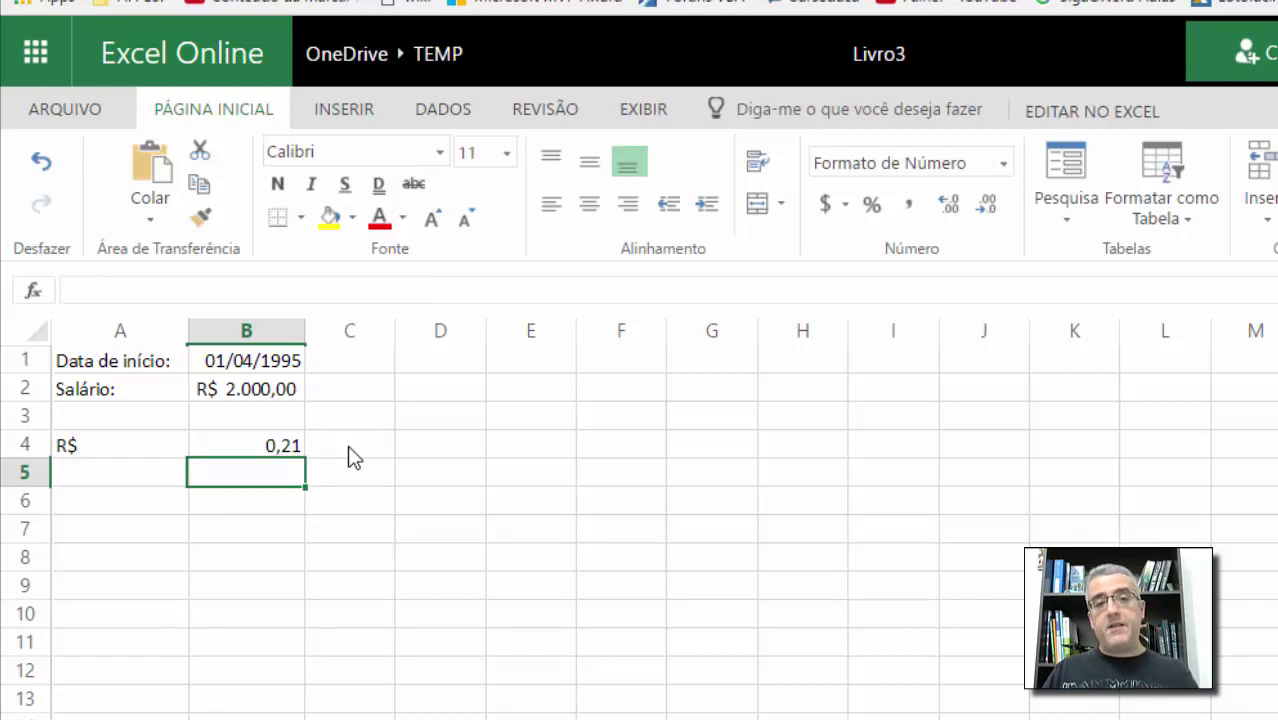
Step: Replace the 3/100 factor in B4's formula with 0,03, giving 0,21
key(Up)
key(F2)
key(Left)
key(Left)
key(Left)
key(Left)
key(Left)
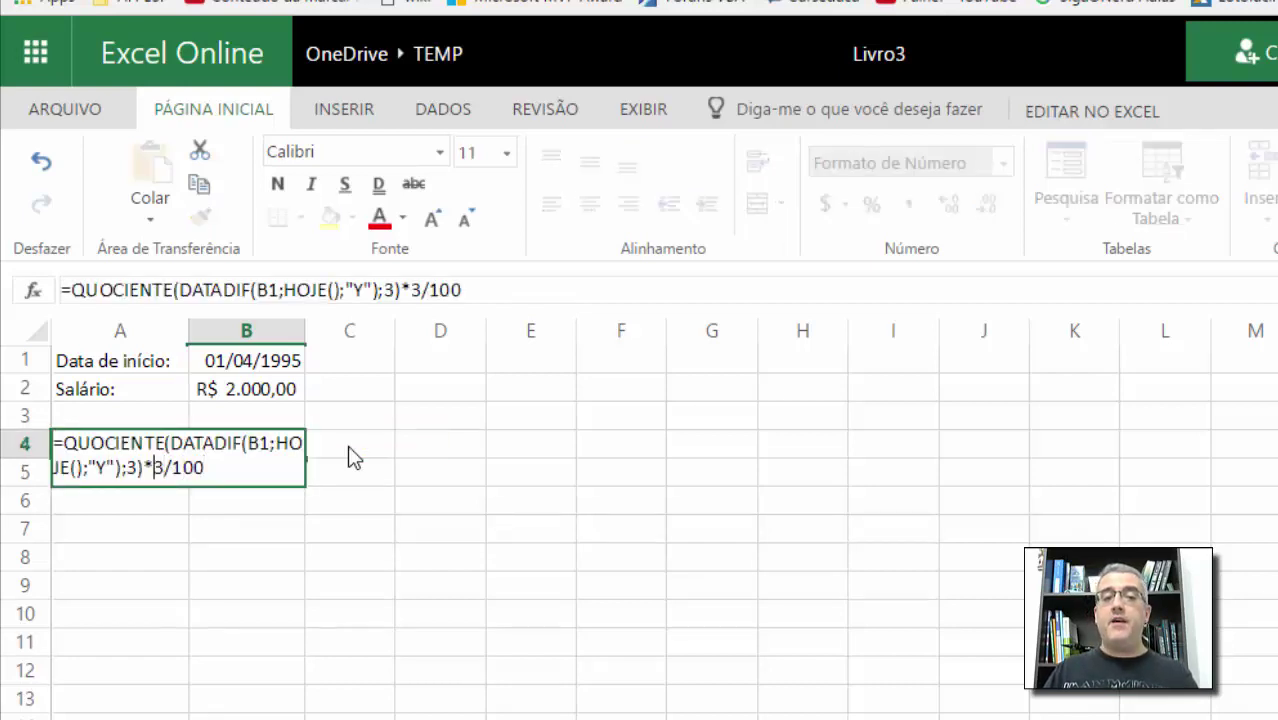
key(shift+Right)
key(shift+Right)
key(shift+Right)
key(shift+Right)
key(shift+Right)
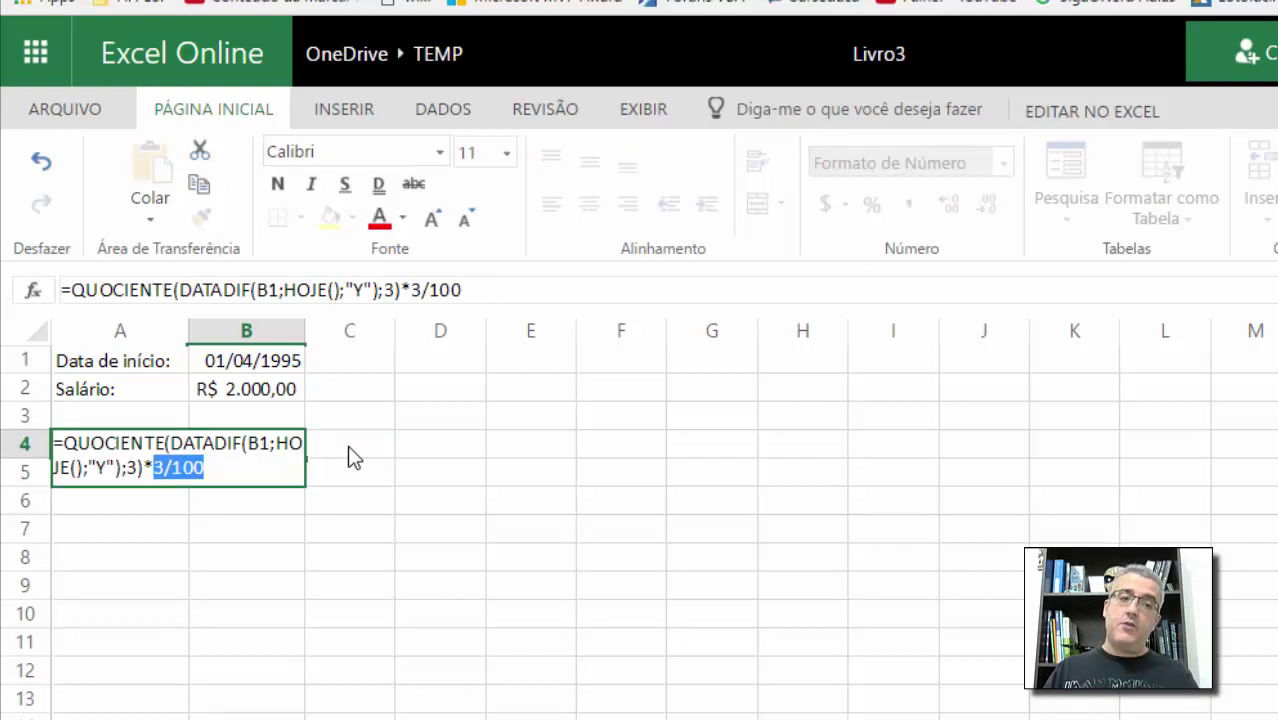
text(0,03)
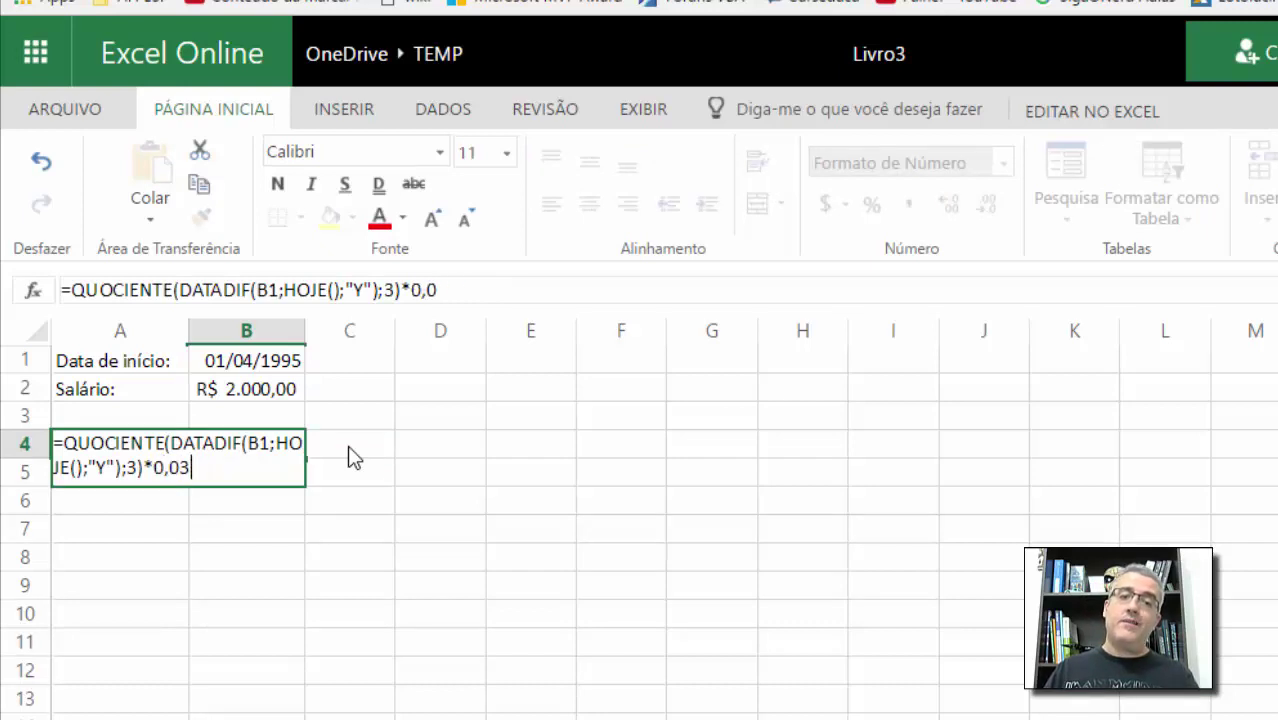
key(Return)
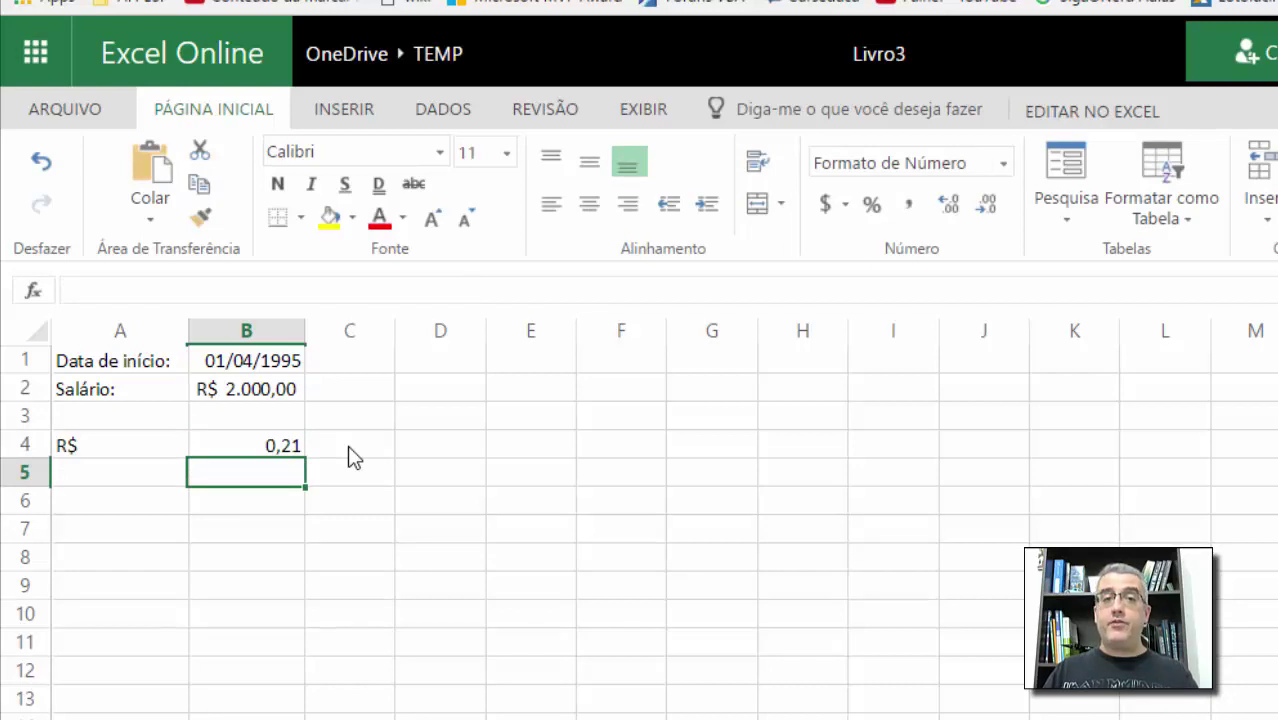
Step: Select the 0,03 factor in B4's formula without changing it, then edit B4 again
key(Up)
key(F2)
key(Left)
key(Left)
key(Left)
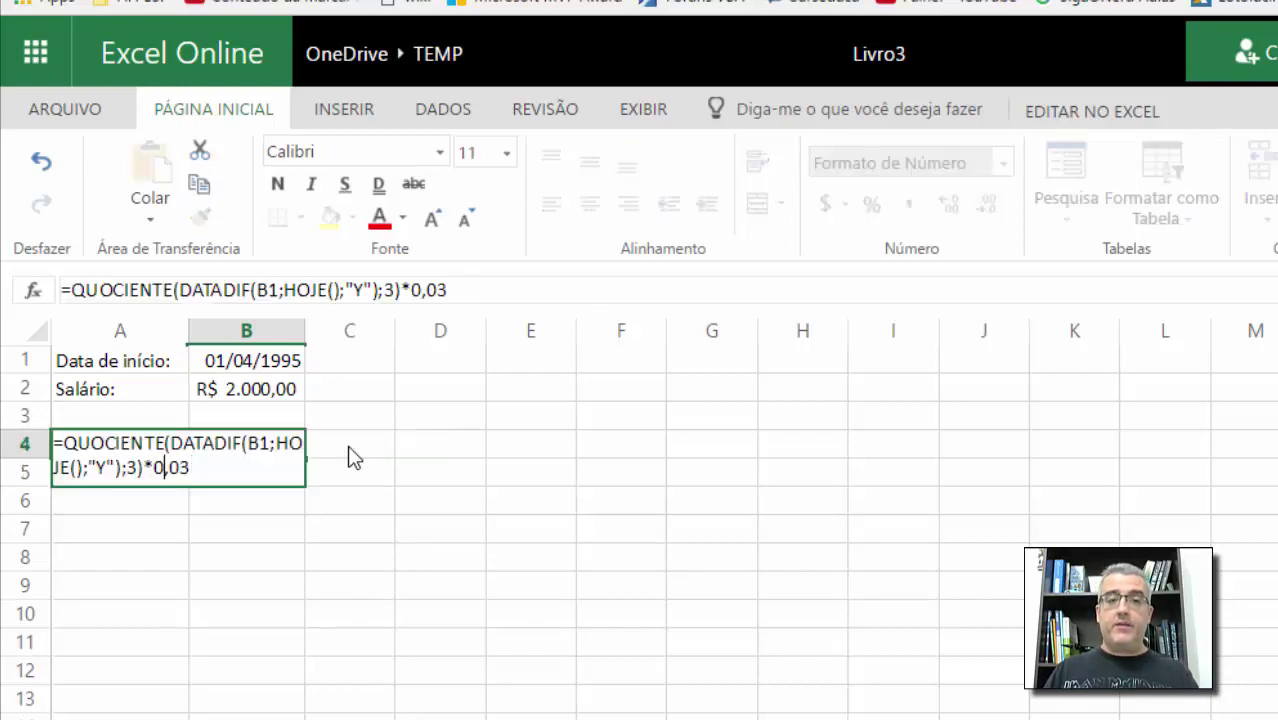
key(Left)
key(shift+Right)
key(shift+Right)
key(shift+Right)
key(shift+Right)
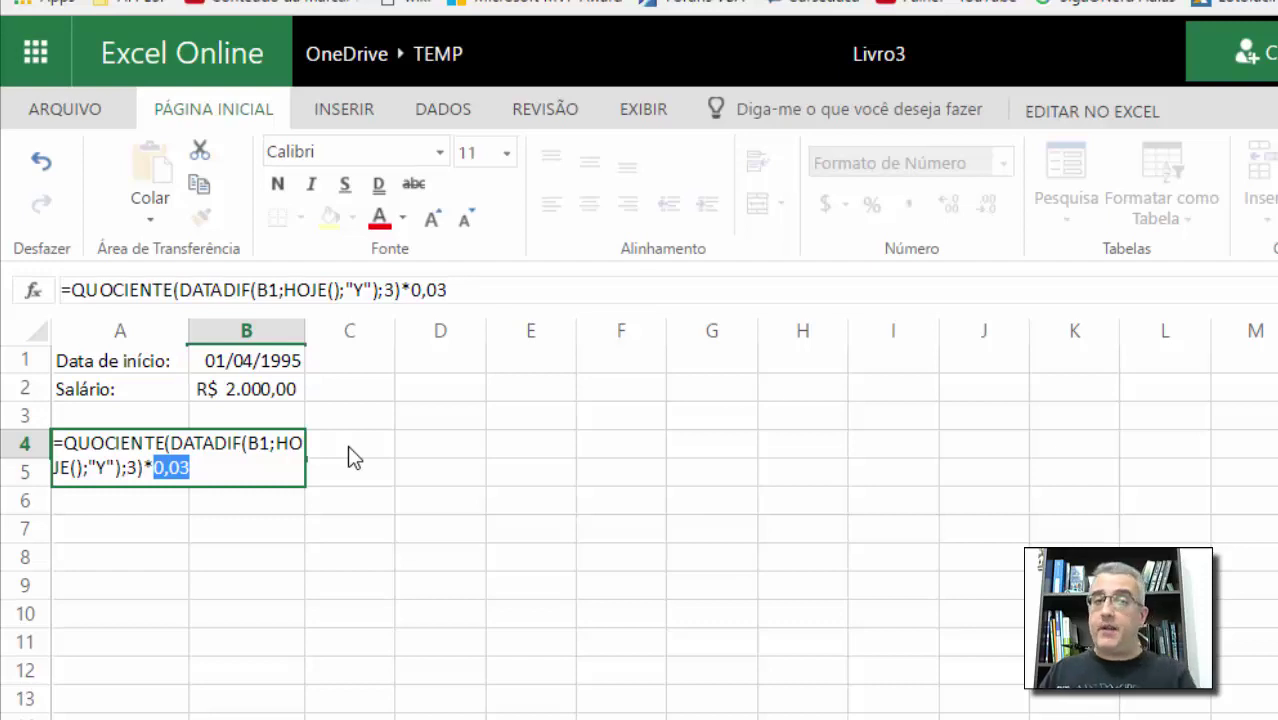
key(Escape)
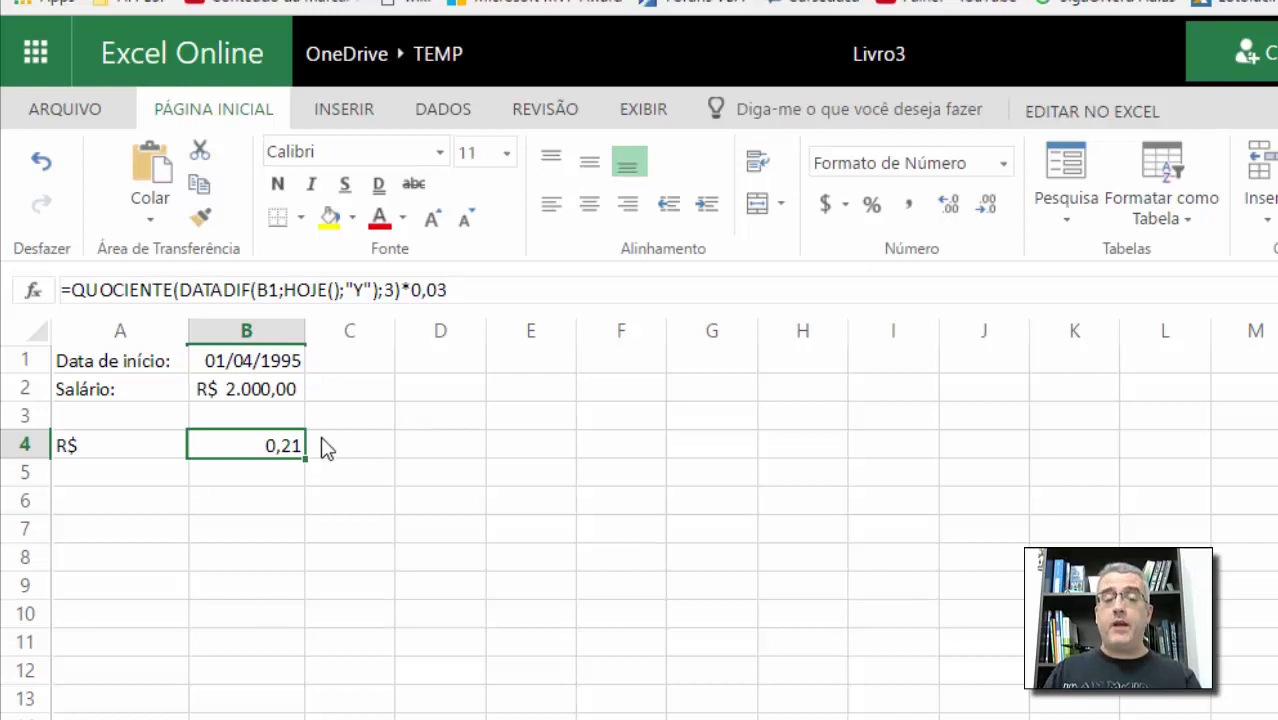
key(F2)
Step: Multiply B4's triênio percentage by the B2 salary, so the bonus shows 420,00
text(()
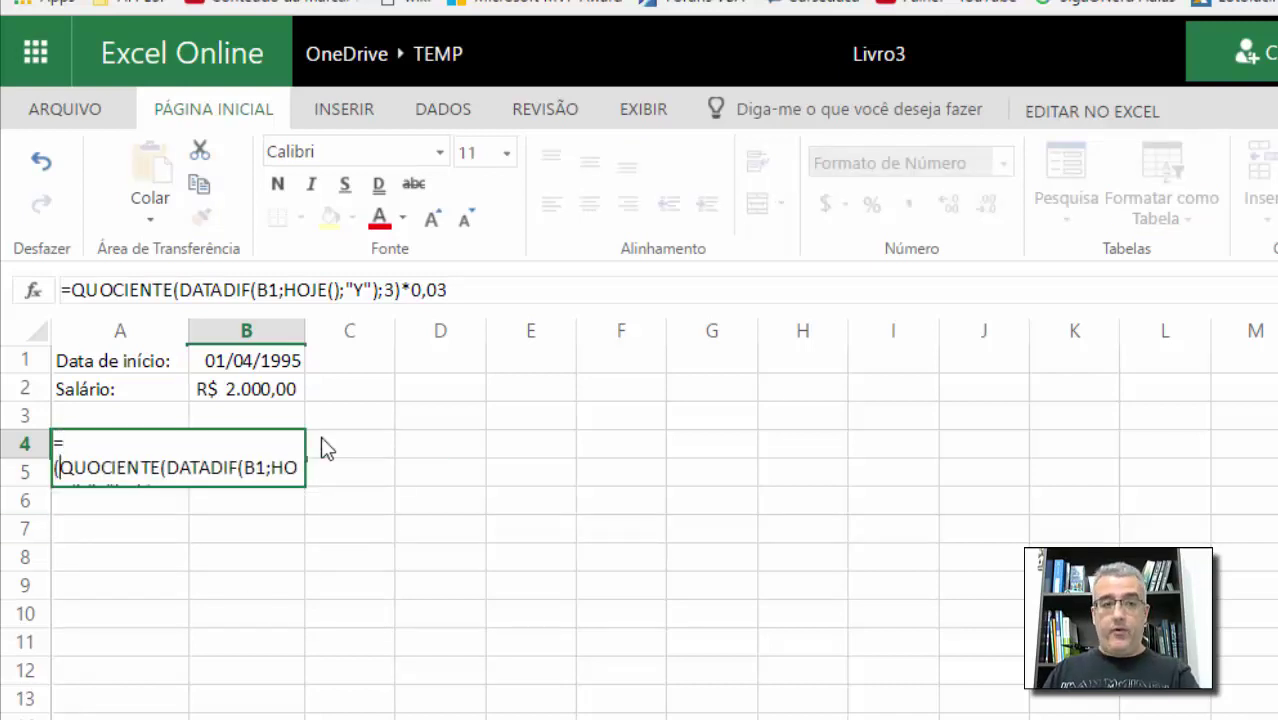
text())
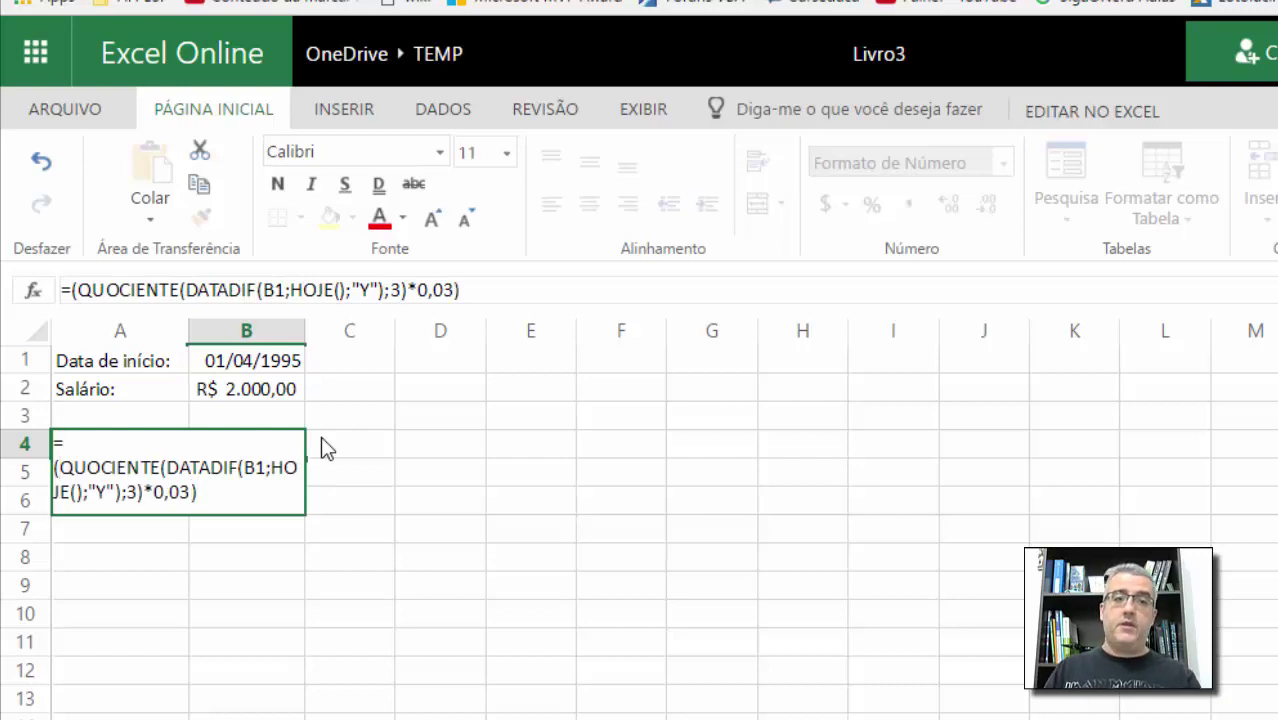
text(*)
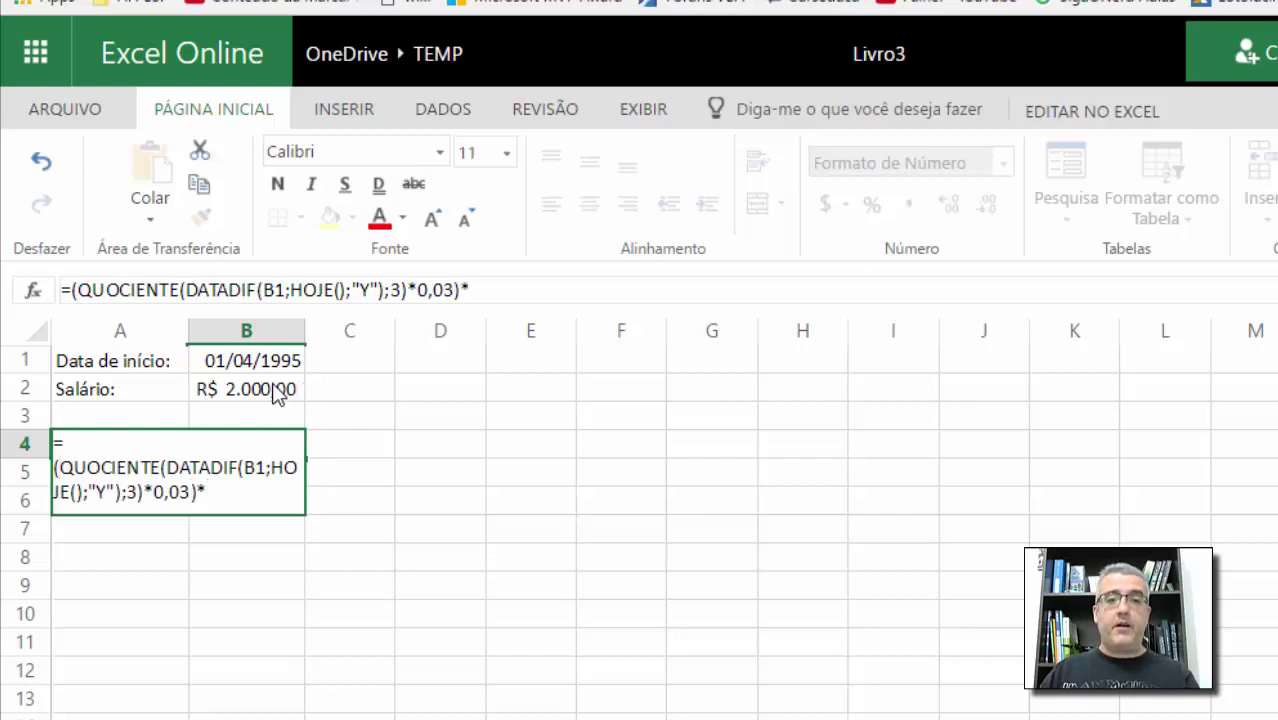
click(248, 386)
key(Return)
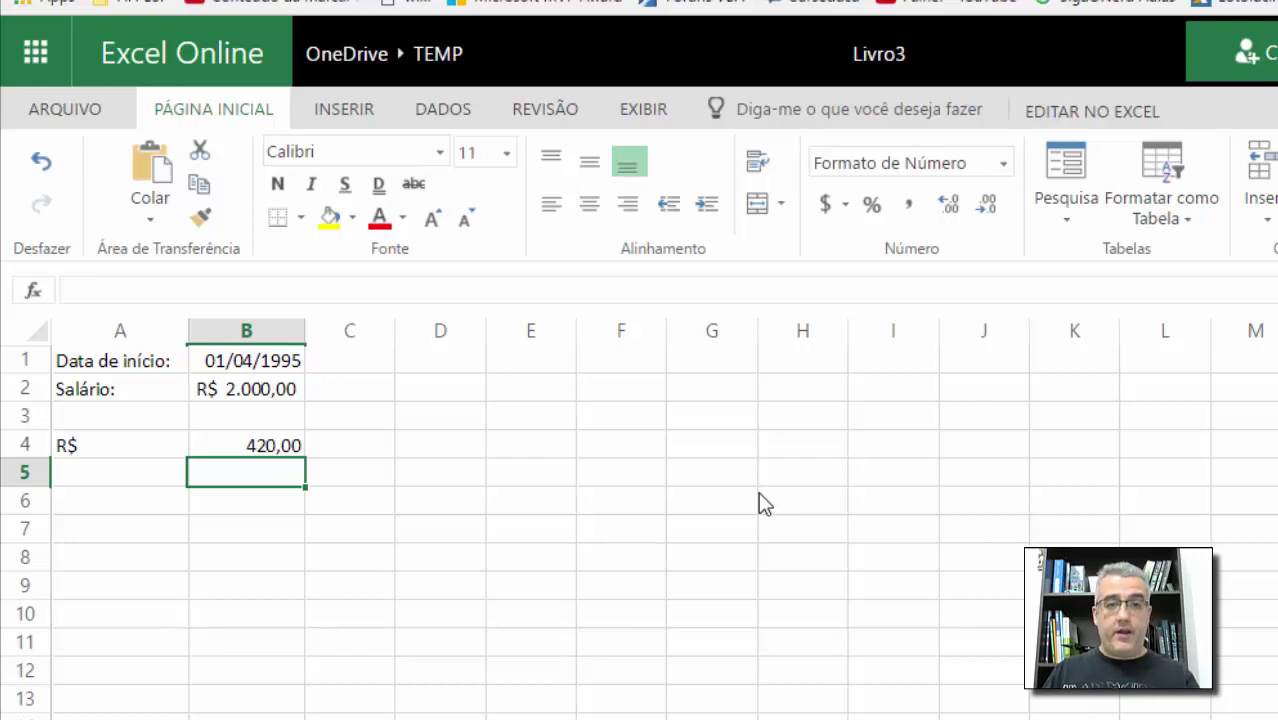
key(Up)
key(Up)
key(Up)
key(Up)
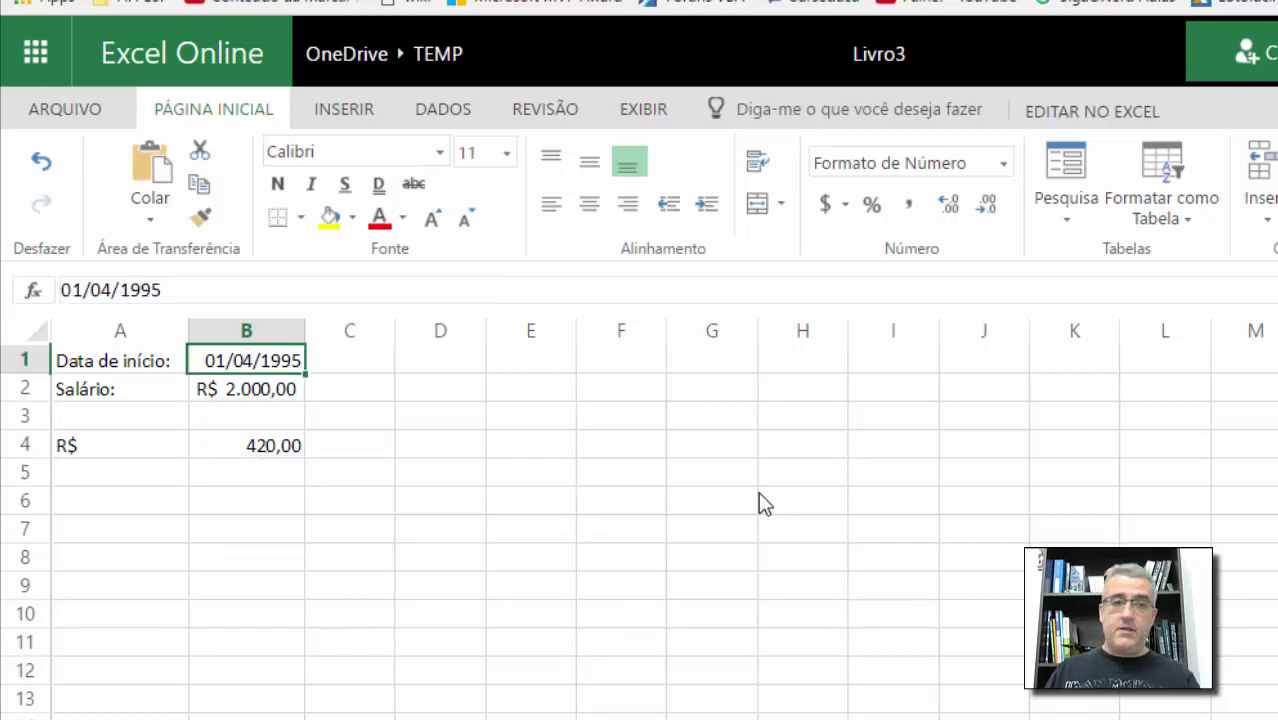
Step: Enter 16/06/2004 as the start date in B1, then change it to 16/06/2014
text(16/06)
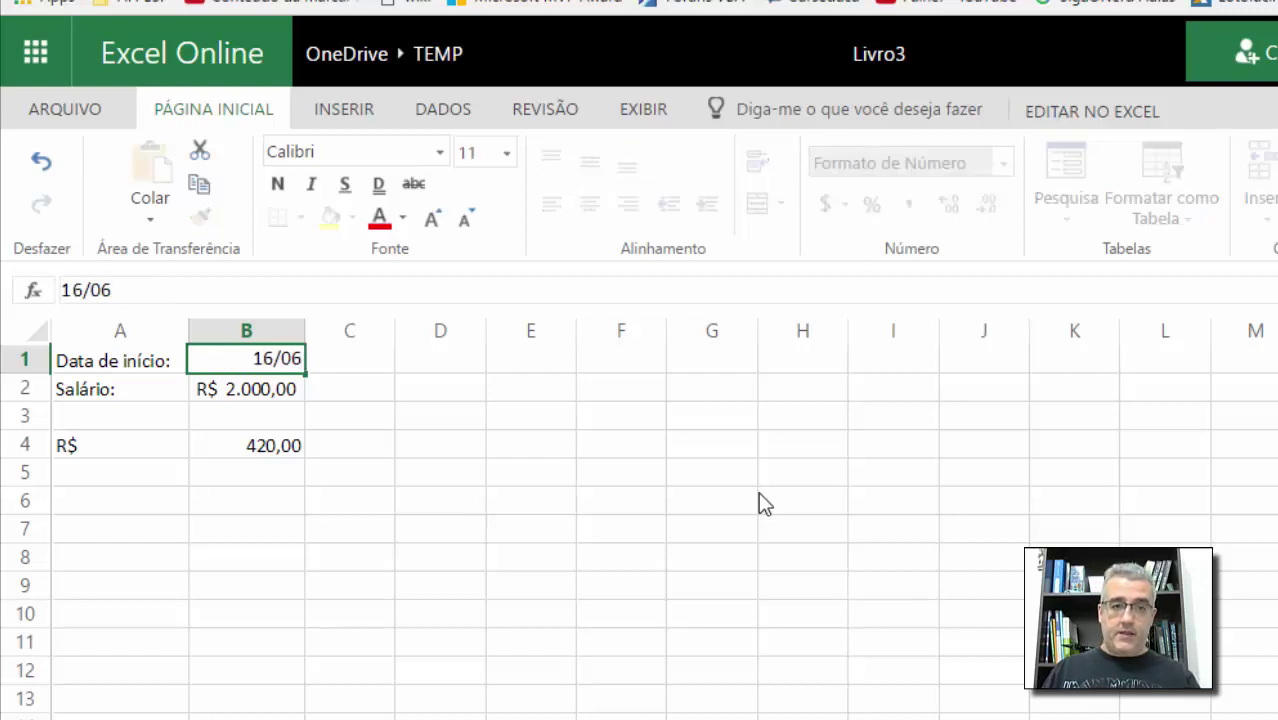
text(/2004)
key(Return)
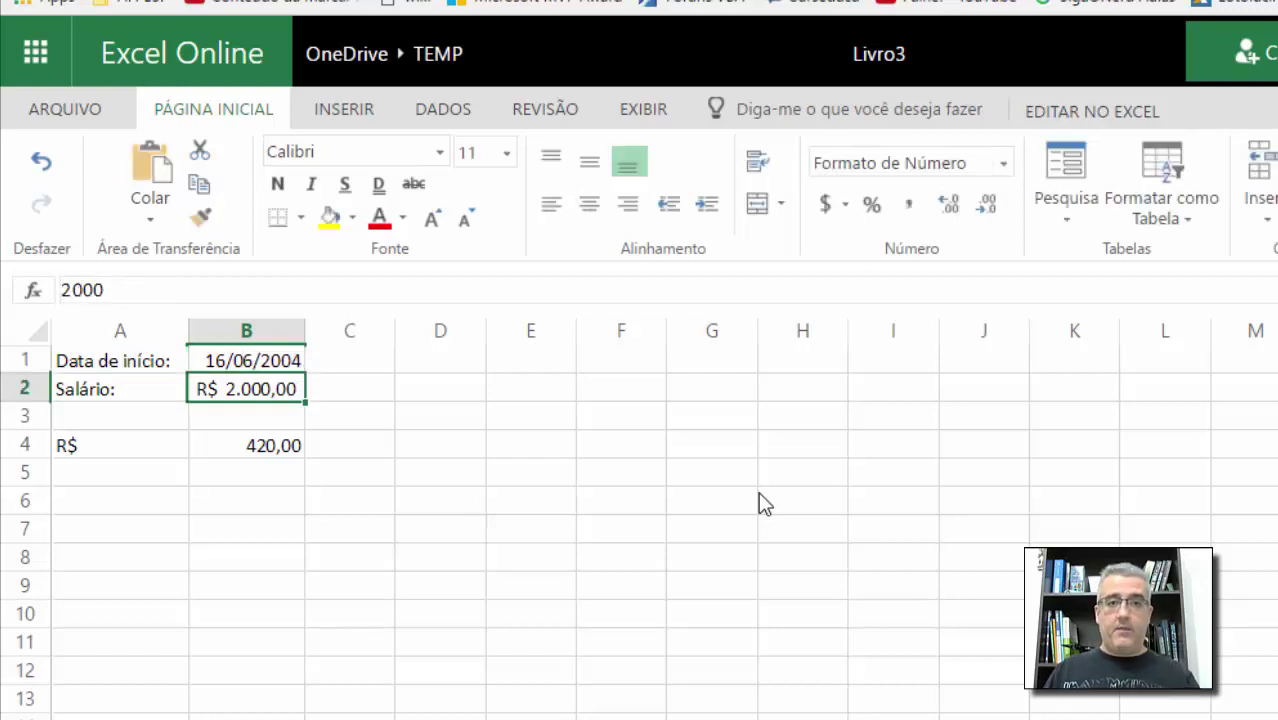
key(Up)
key(F2)
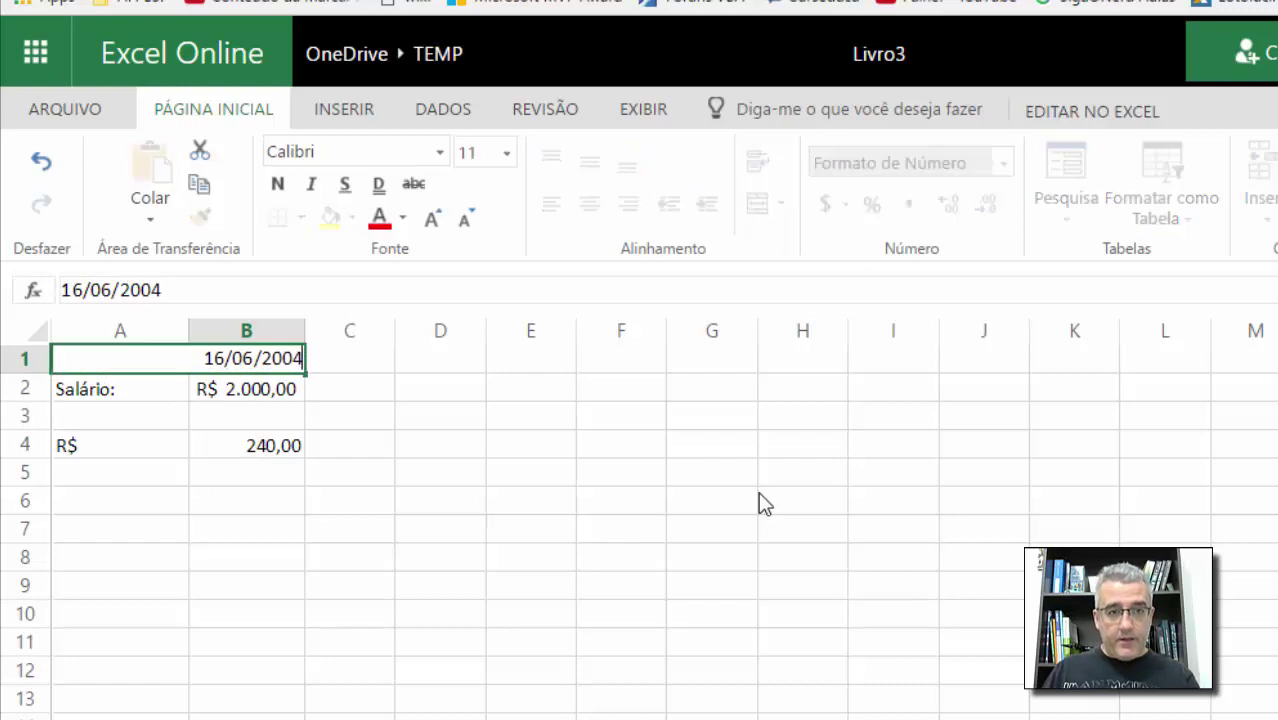
key(BackSpace)
key(BackSpace)
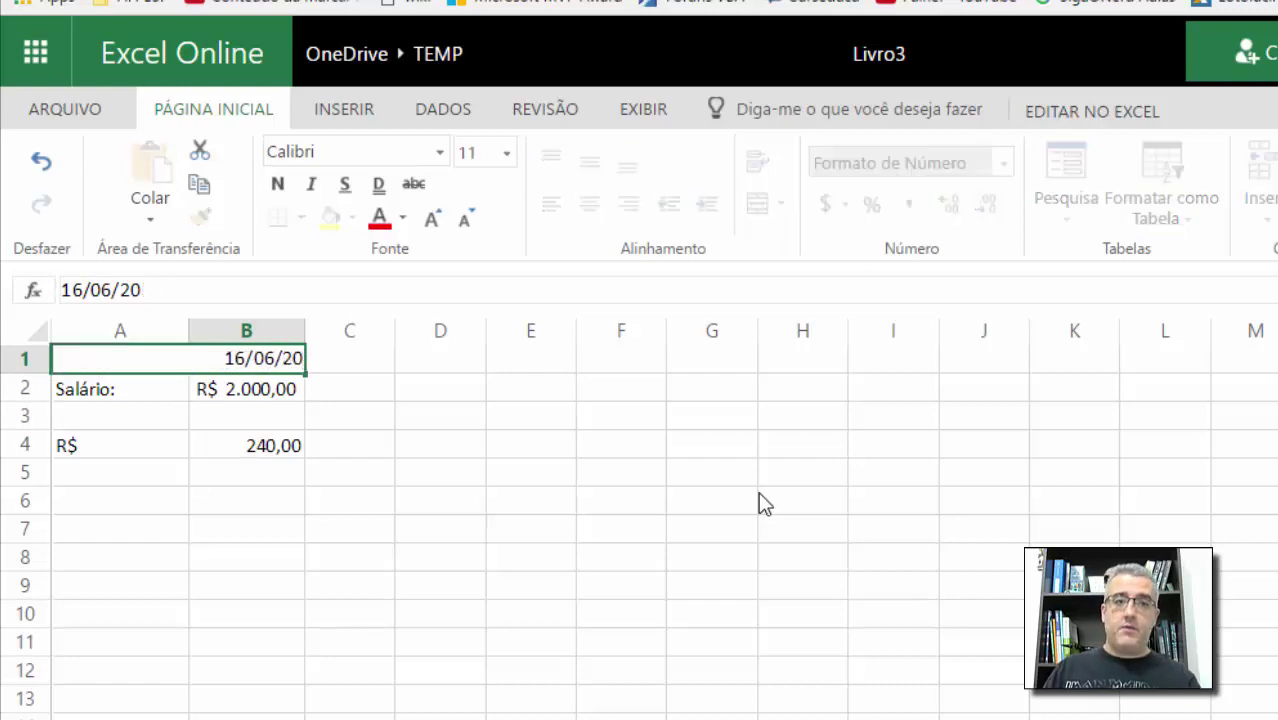
text(14)
key(Return)
Step: Check B1, B2 and B4's formula, with the bonus now recalculated to 60,00
key(Up)
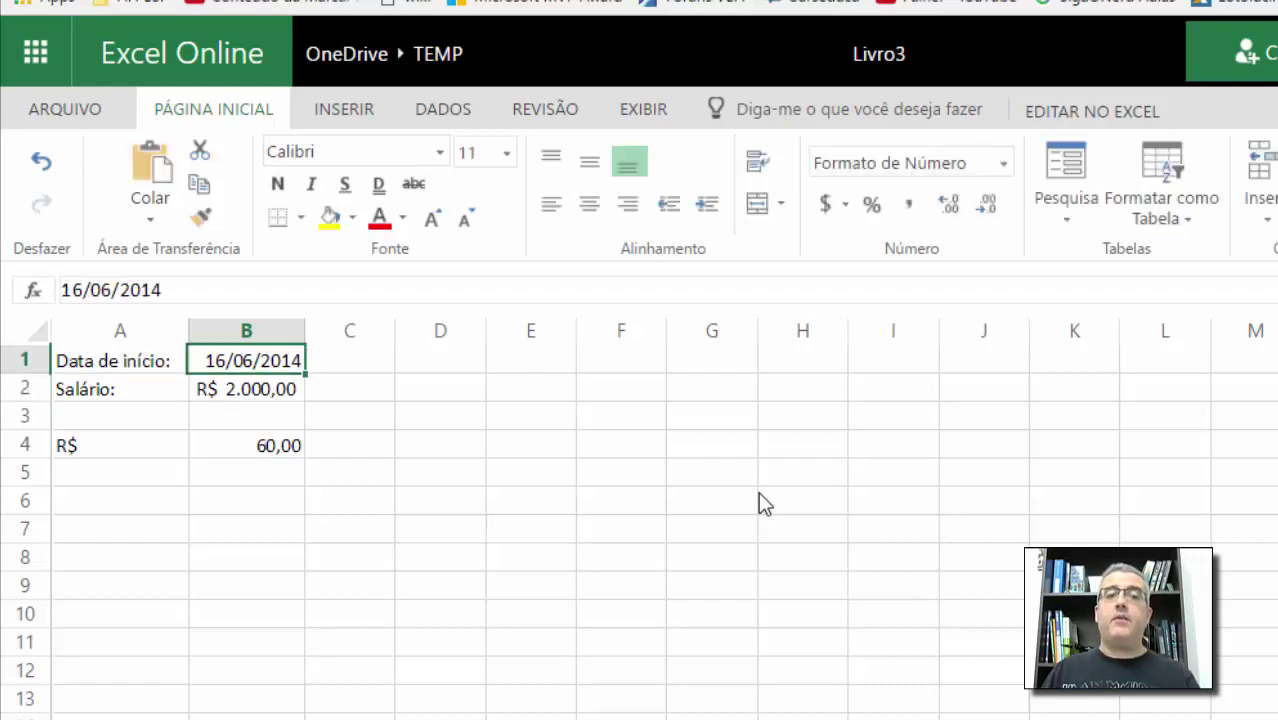
key(Down)
key(Up)
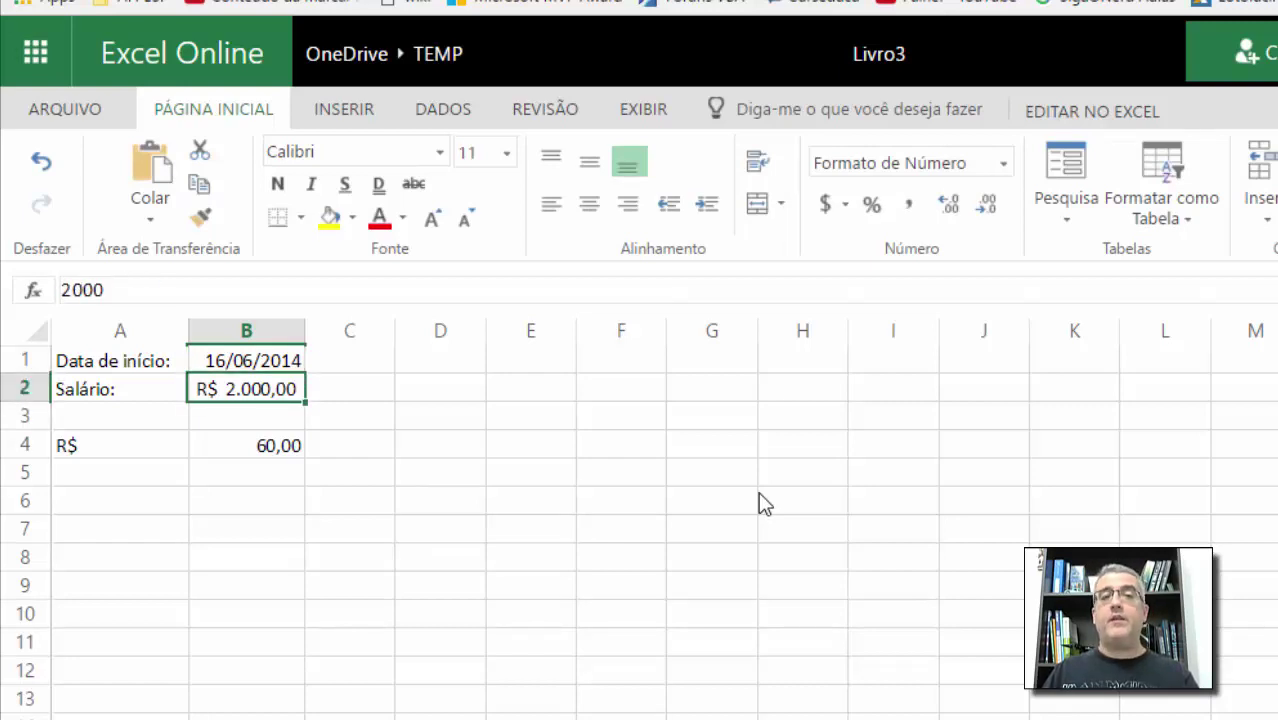
key(Down)
key(Up)
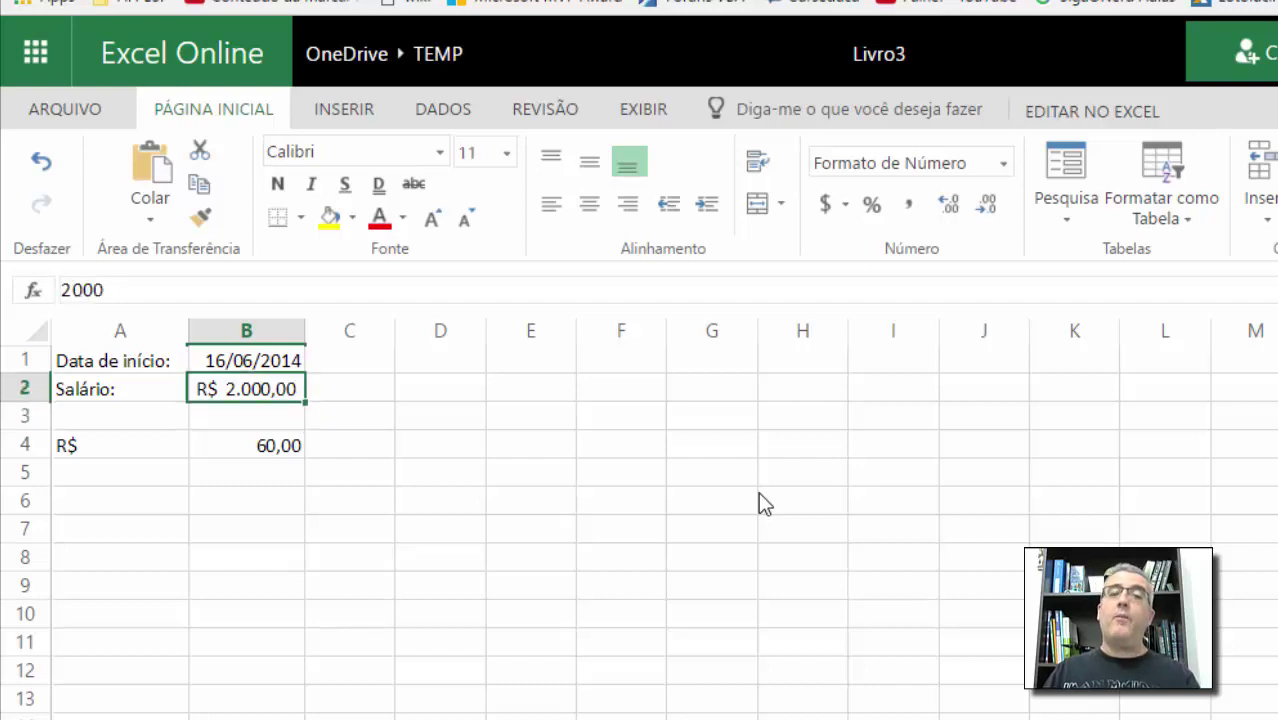
key(Down)
key(Down)
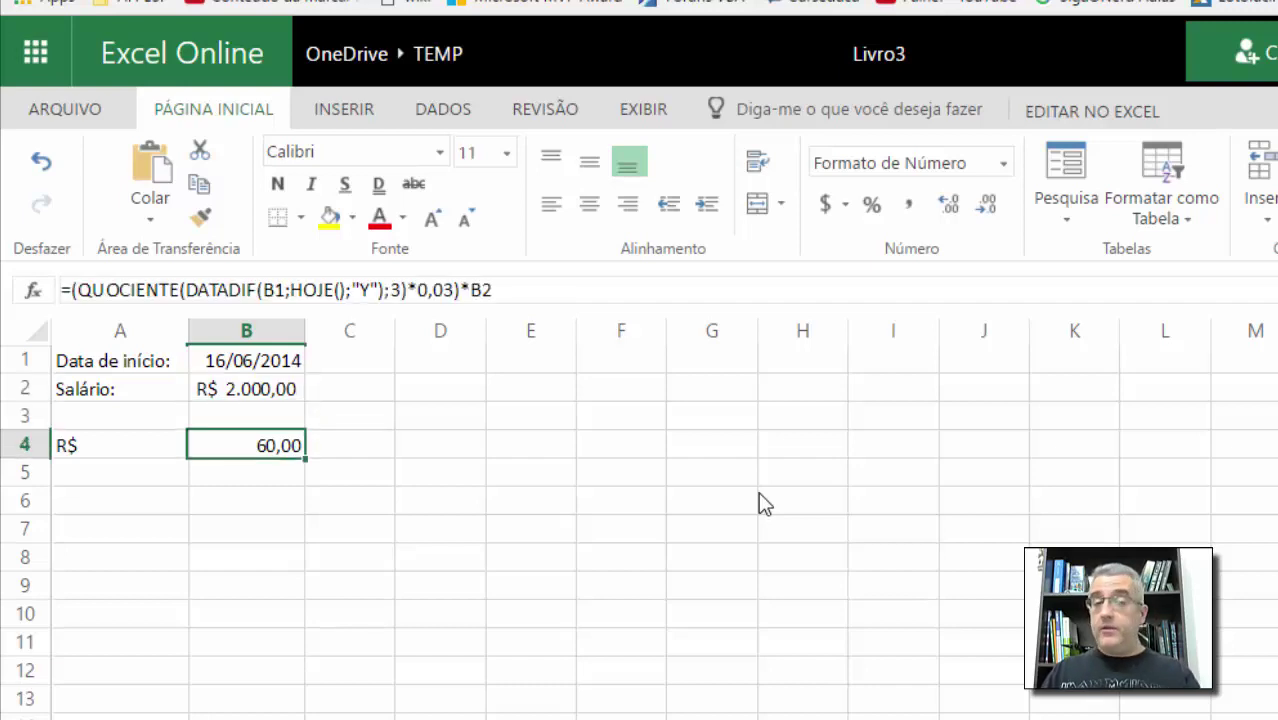
key(Up)
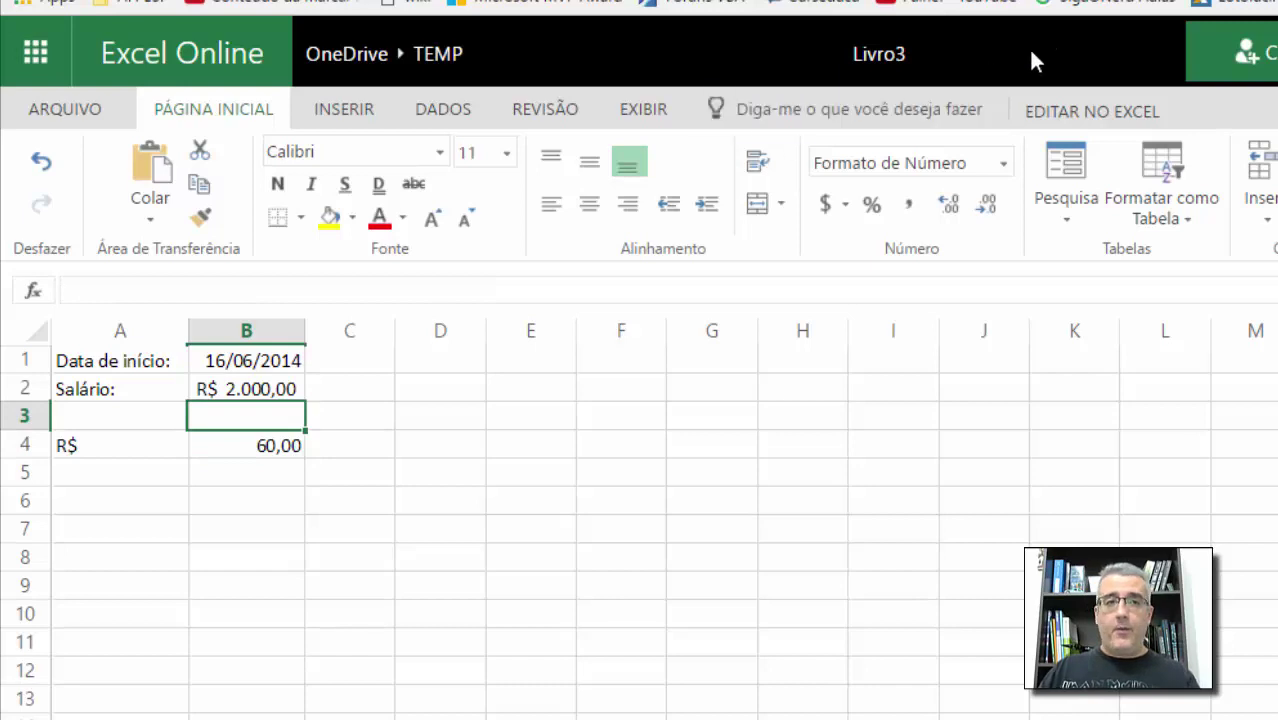